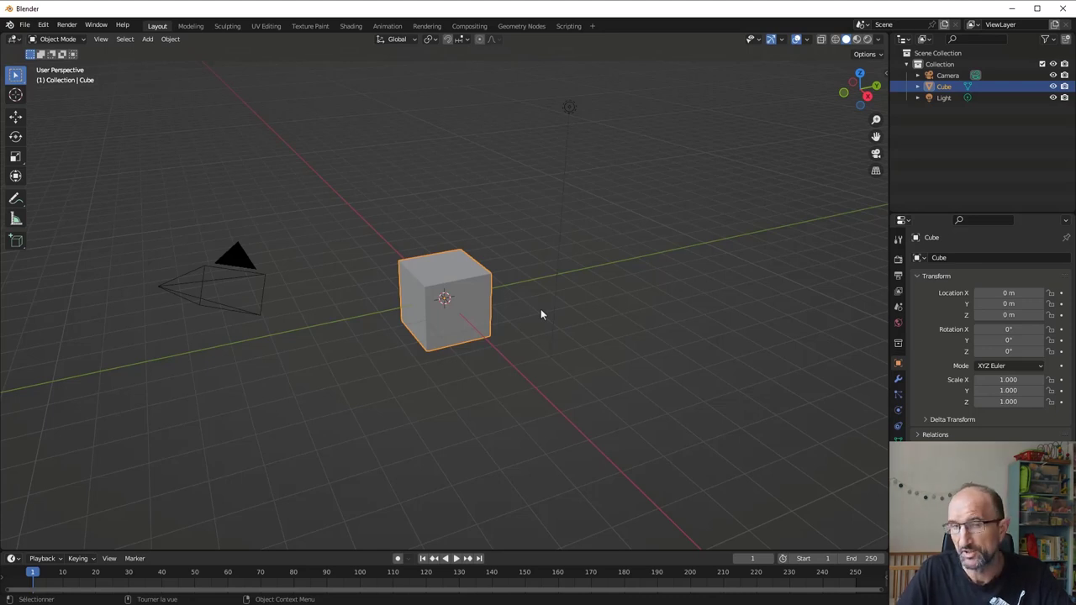
Delete the default cube and add a Plane mesh at the origin in its place.
mouse_move(523, 314)
middle_down()
mouse_move(515, 298)
mouse_move(501, 307)
middle_up()
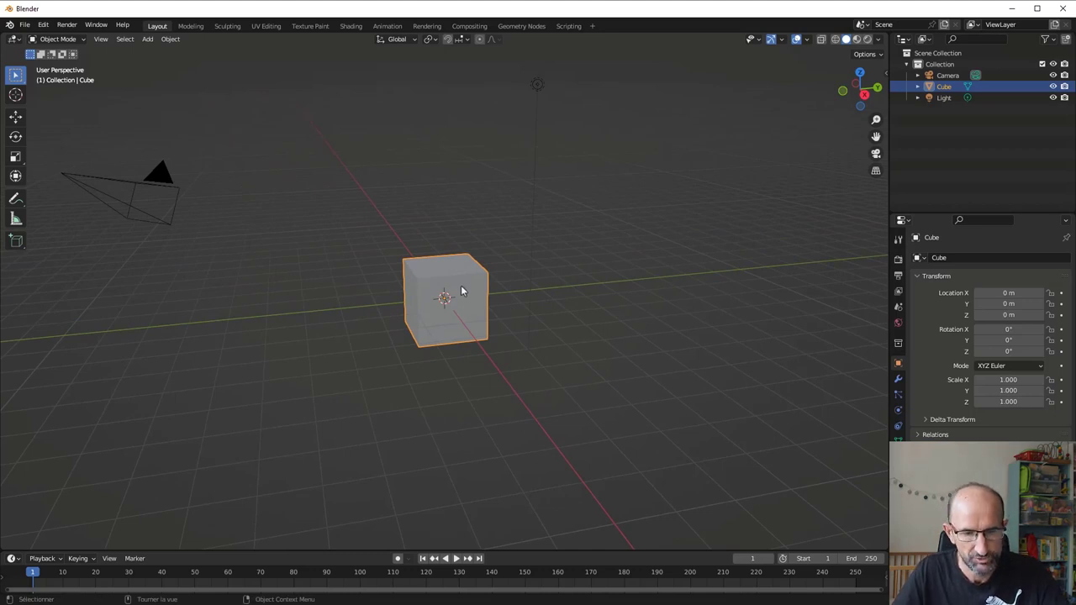
key(x)
click(462, 291)
key(shift+a)
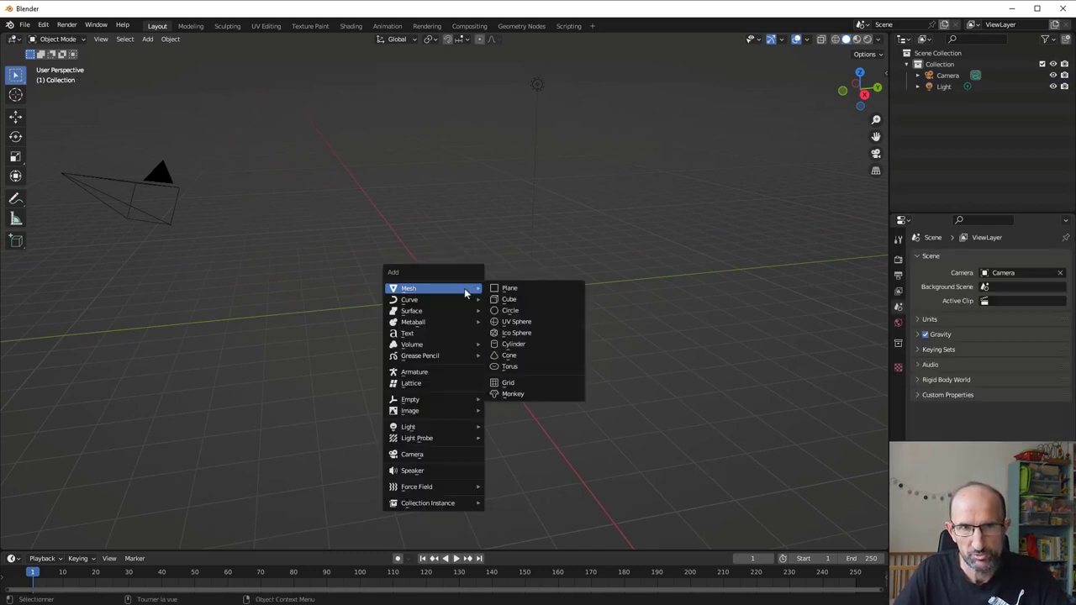
click(495, 292)
mouse_move(495, 292)
middle_down()
mouse_move(519, 312)
mouse_move(509, 314)
middle_up()
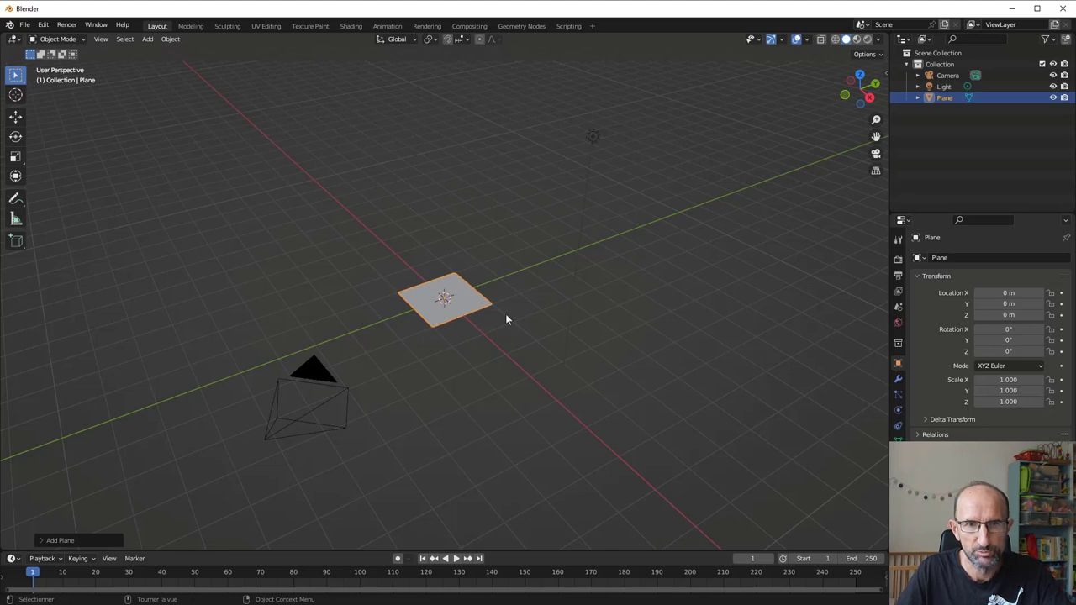
Give the Plane a new geometry node tree and cut the Group Input–Group Output link.
click(522, 26)
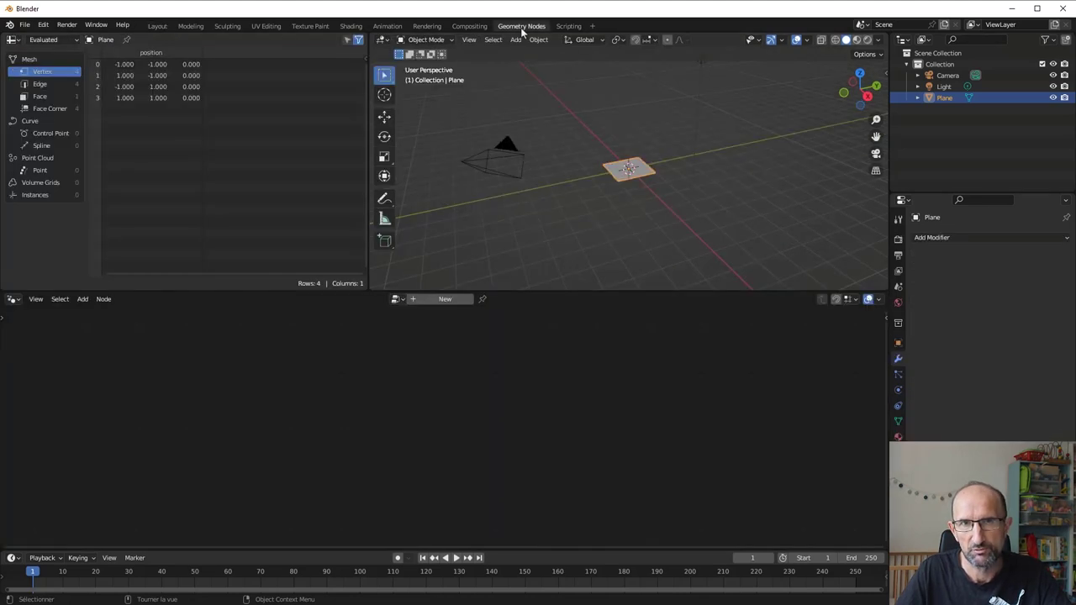
click(455, 300)
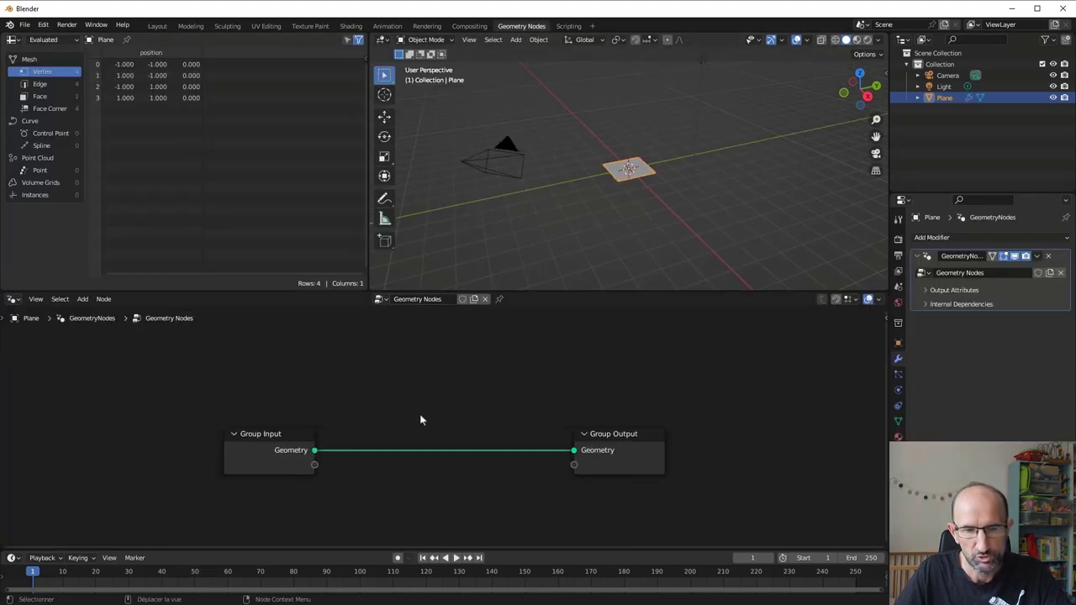
ctrl+right_drag(434, 493, 433, 495)
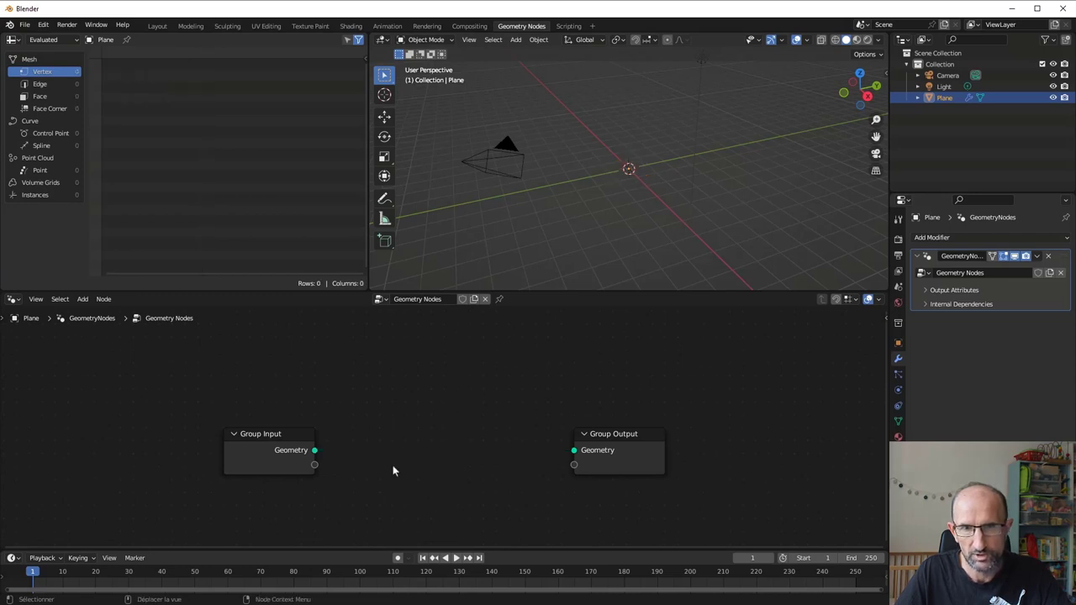
drag(290, 440, 165, 401)
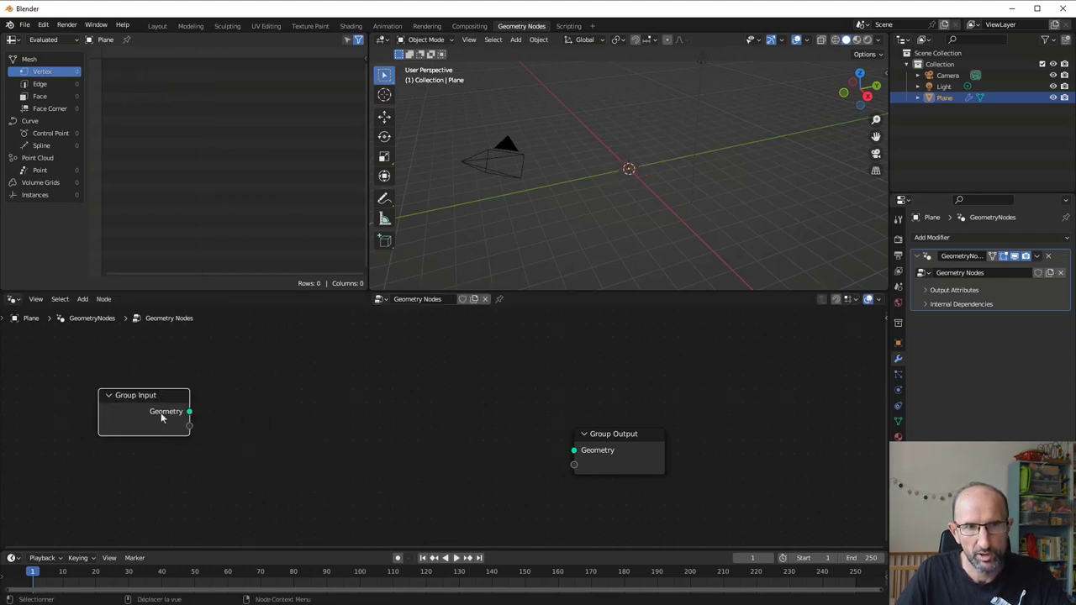
Browse the add-node menu and the Plane's modifier list.
mouse_move(578, 174)
middle_down()
mouse_move(620, 195)
mouse_move(584, 198)
middle_up()
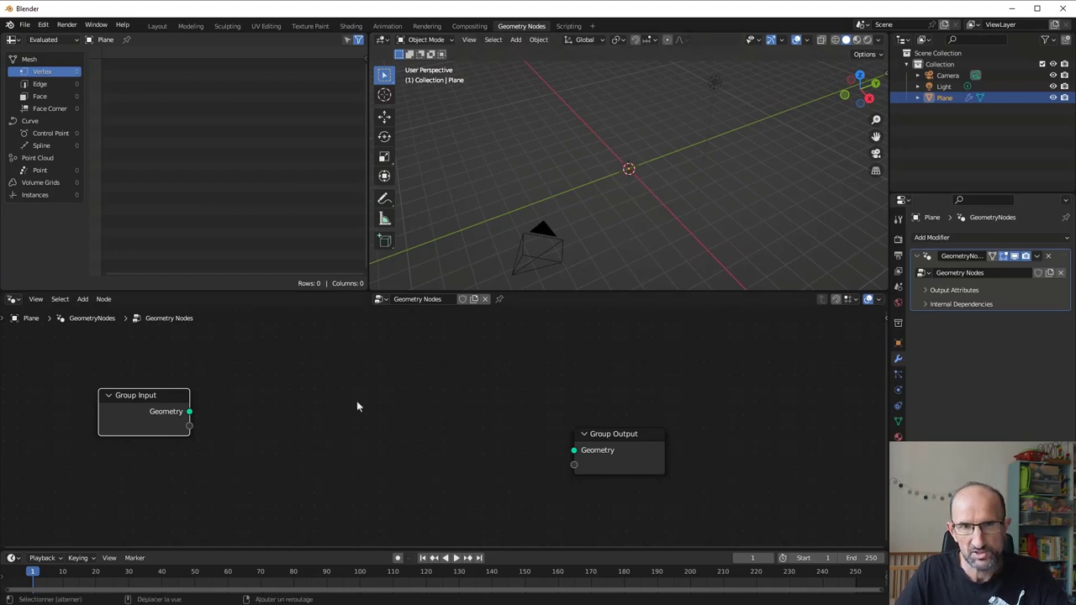
key(shift+a)
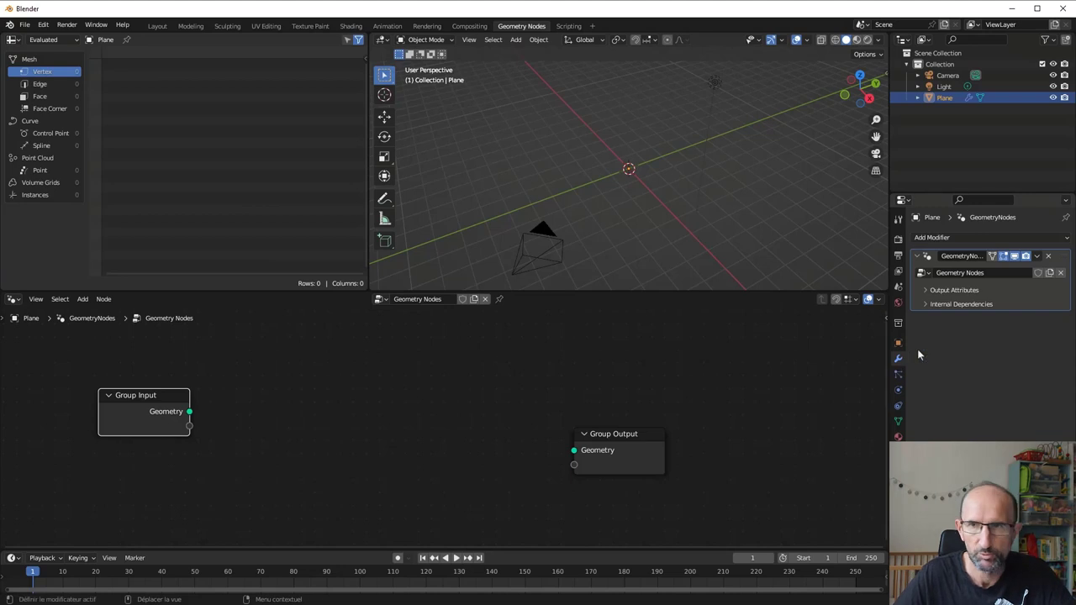
click(963, 238)
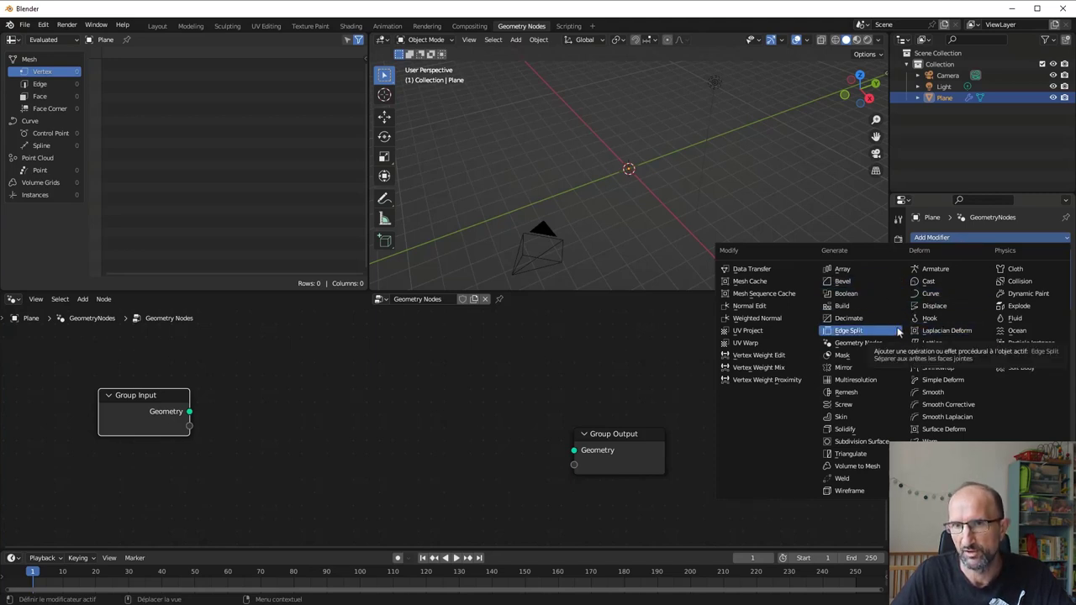
click(875, 343)
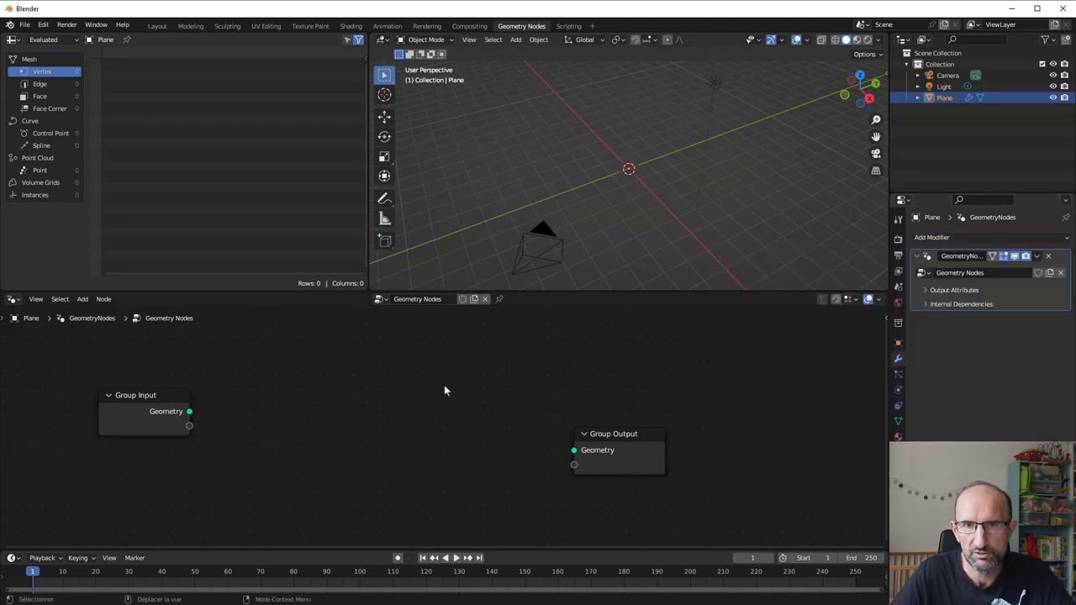
mouse_move(443, 389)
middle_down()
mouse_move(452, 379)
mouse_move(435, 379)
mouse_move(447, 387)
middle_up()
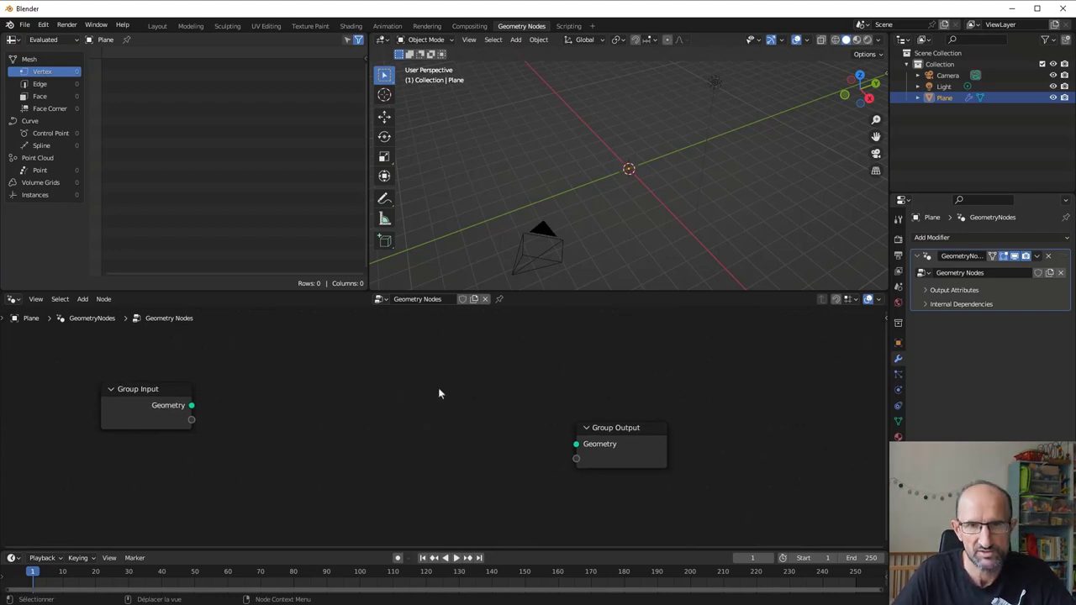
key(shift+a)
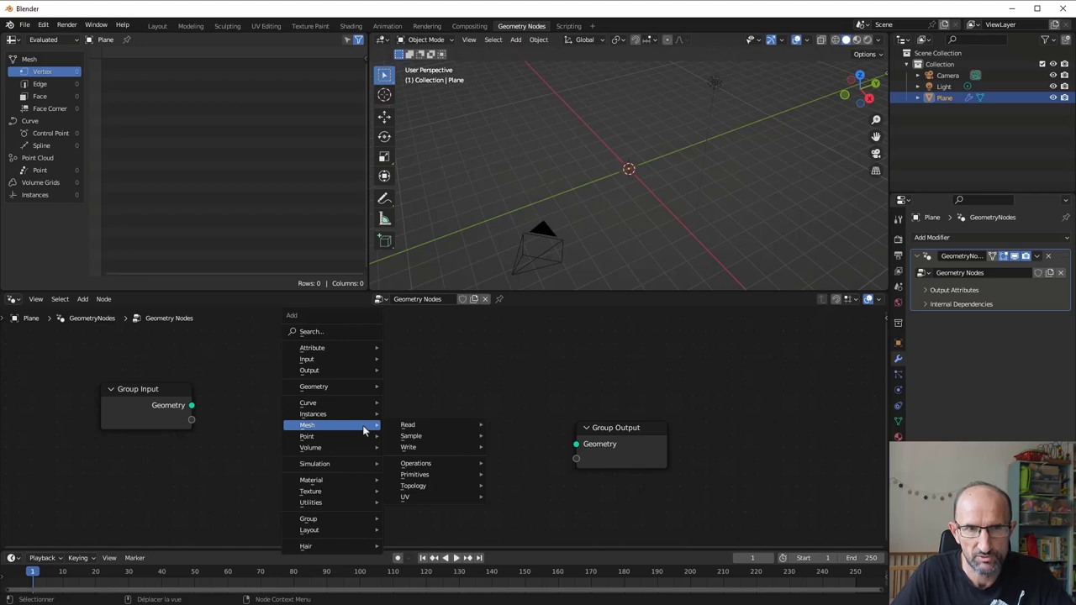
mouse_move(332, 403)
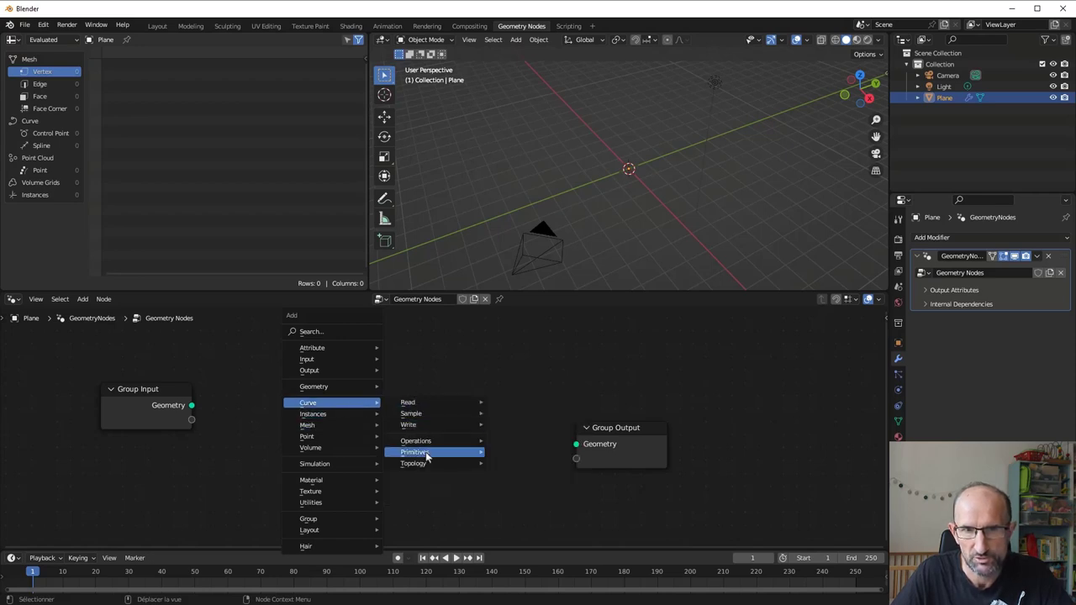
mouse_move(415, 452)
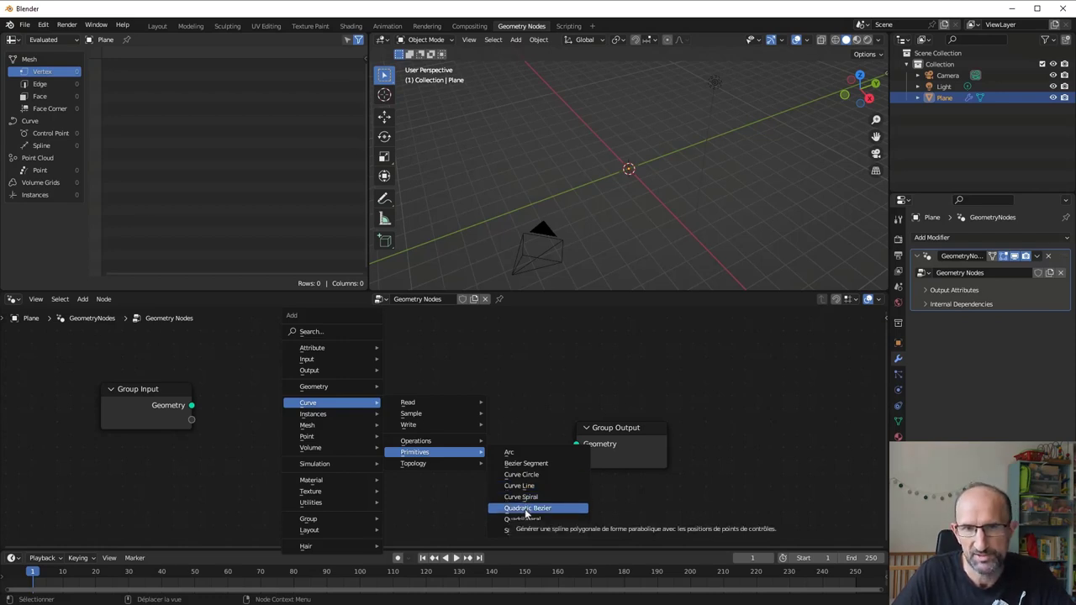
Add a Quadrilateral curve node and wire it into the Group Output.
click(523, 520)
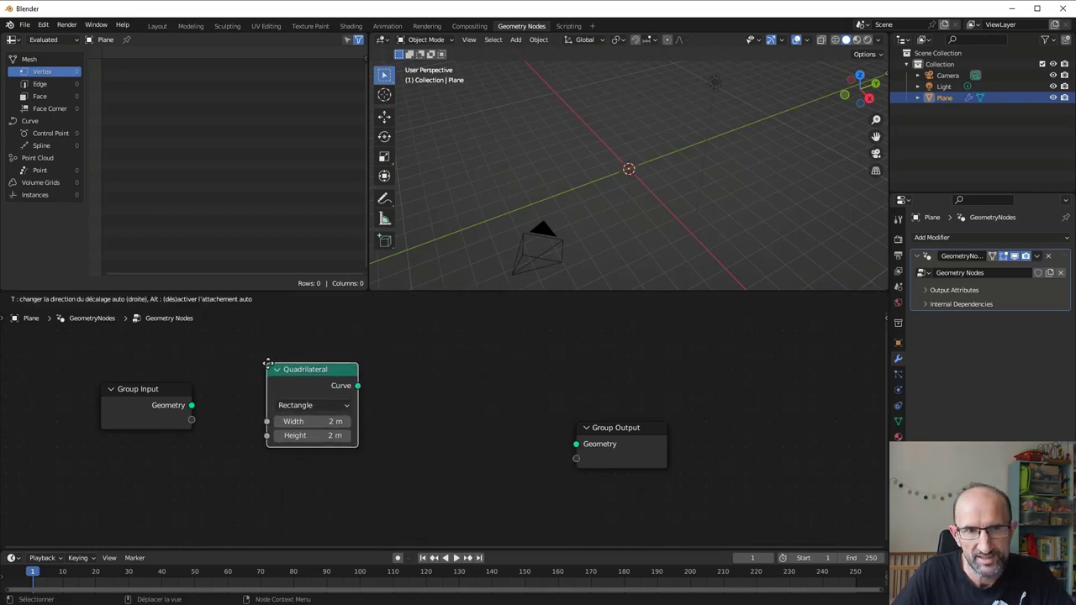
click(344, 387)
mouse_move(359, 385)
mouse_down()
mouse_move(444, 452)
mouse_move(576, 444)
mouse_up()
mouse_move(578, 174)
middle_down()
mouse_move(692, 214)
mouse_move(636, 176)
mouse_move(622, 189)
middle_up()
scroll(634, 185, up, 3)
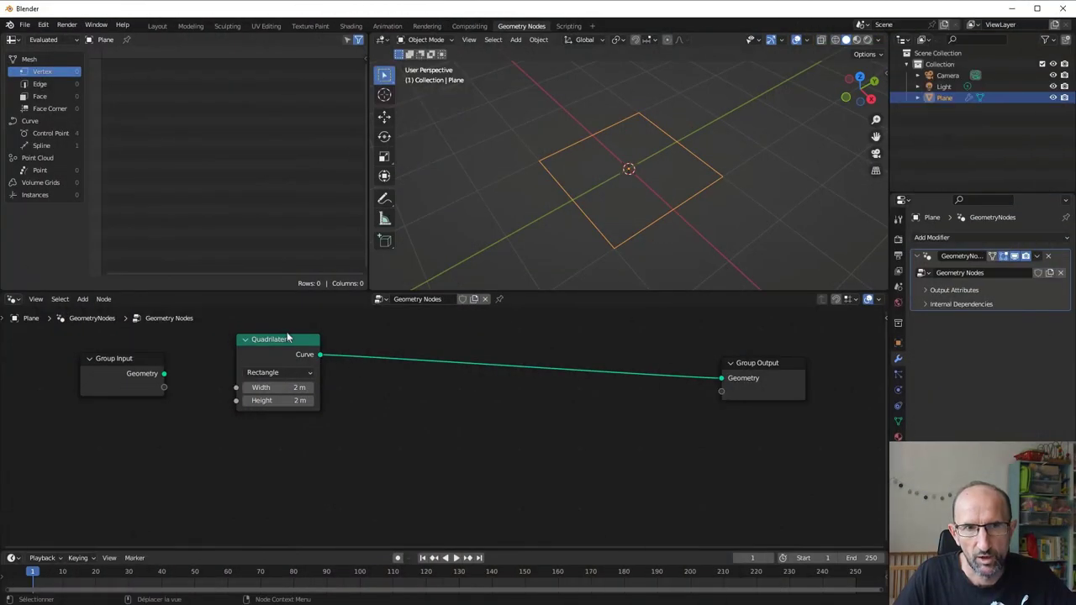
drag(306, 362, 325, 396)
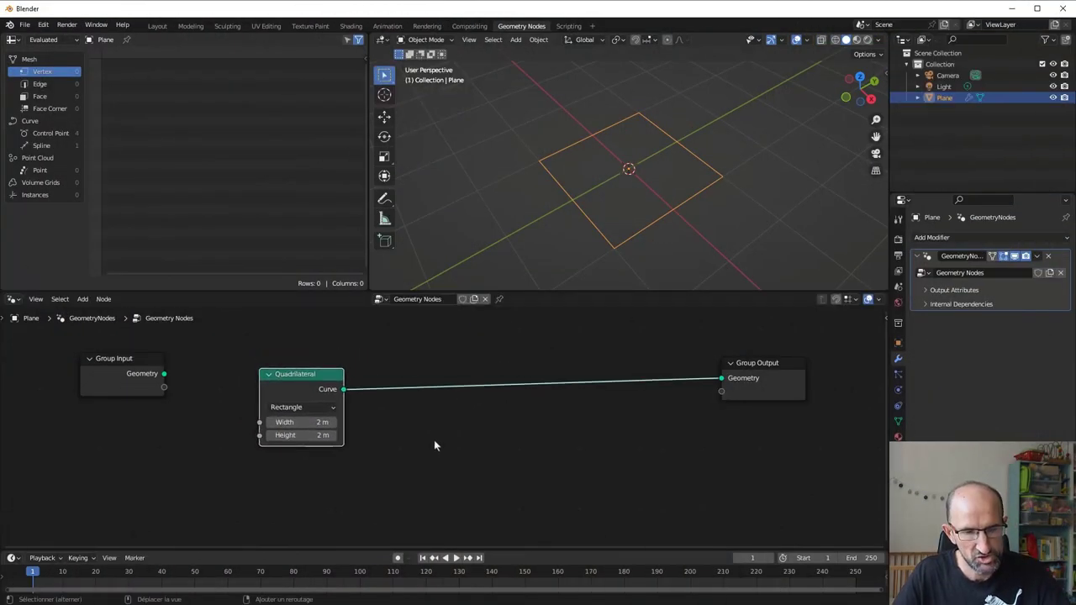
Insert a Curve to Mesh node into the Quadrilateral–Output link.
key(shift+a)
text(c)
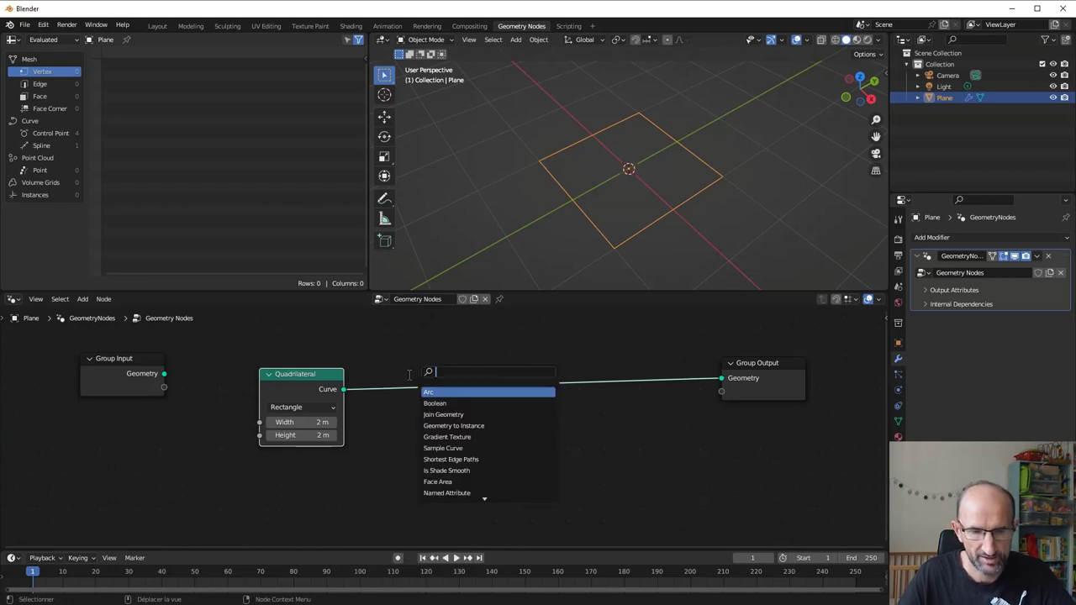
text(urve)
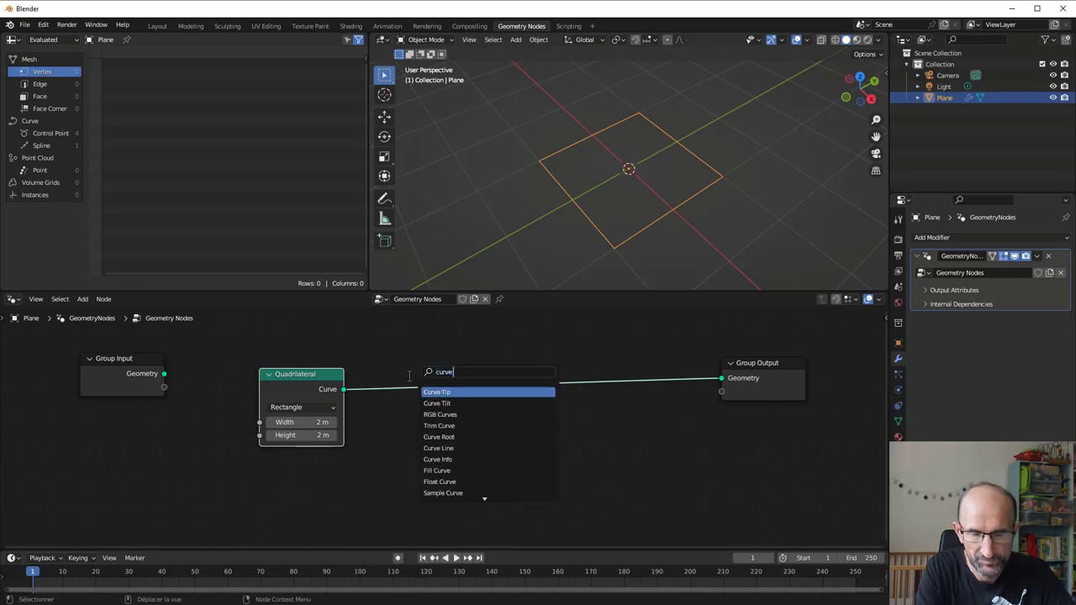
text( to)
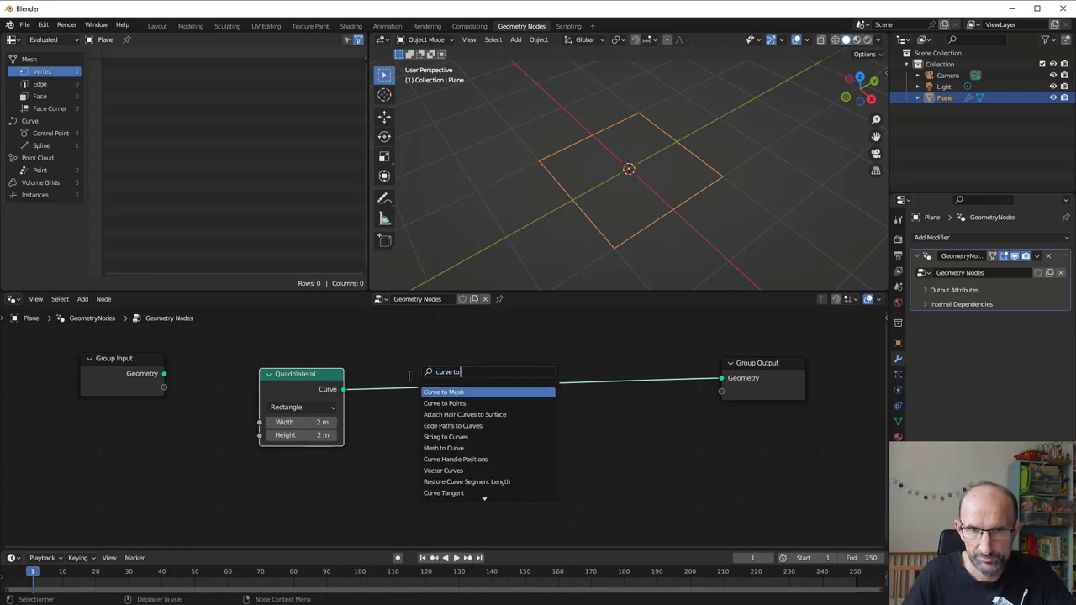
click(438, 392)
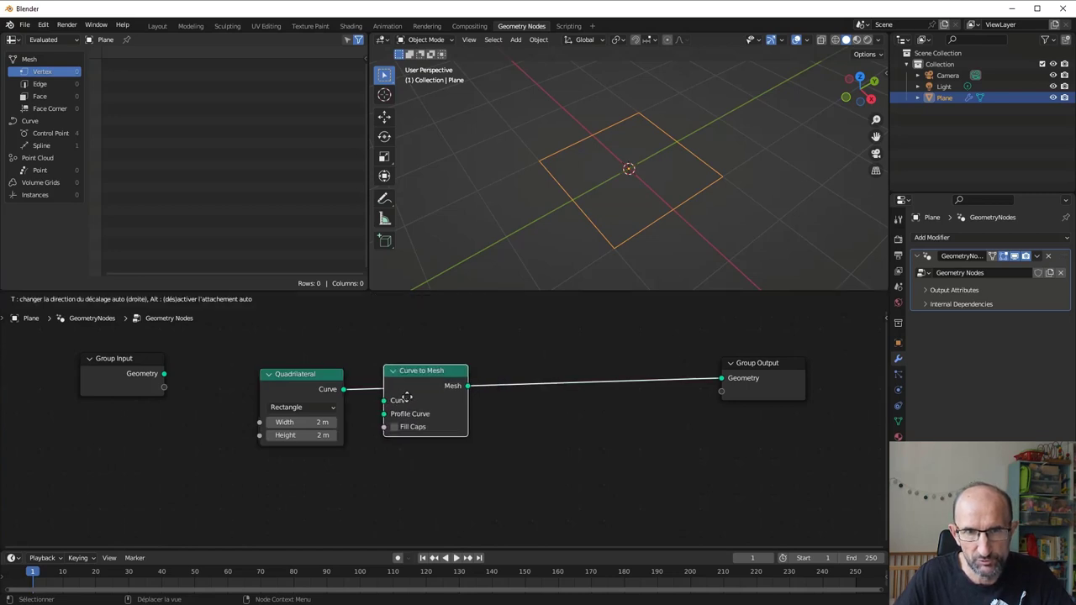
click(450, 444)
key(shift+a)
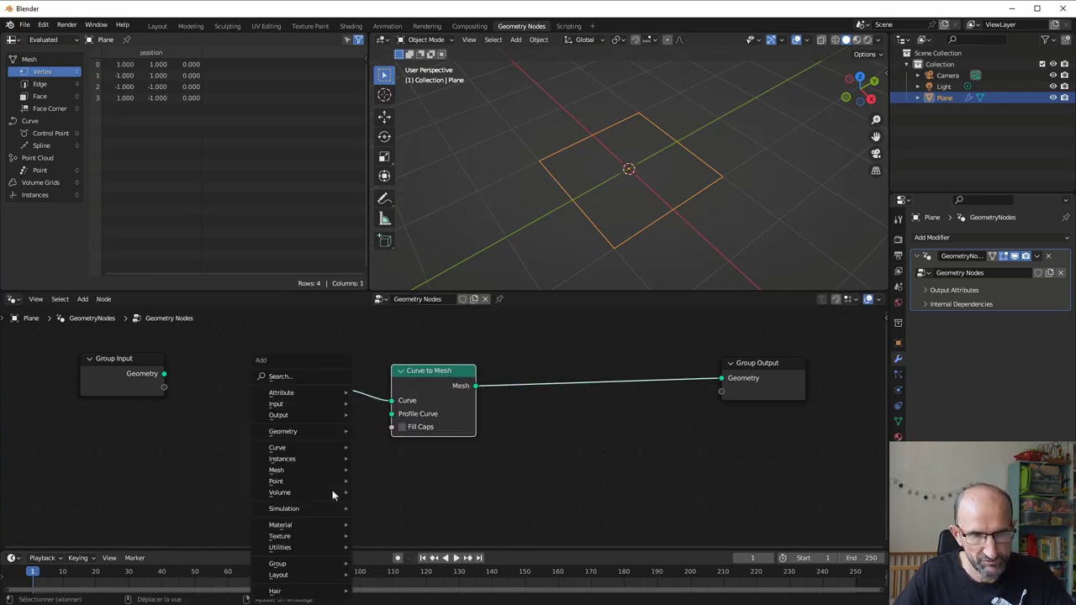
Add a Curve Circle node and connect it to Curve to Mesh's Profile Curve input.
click(317, 380)
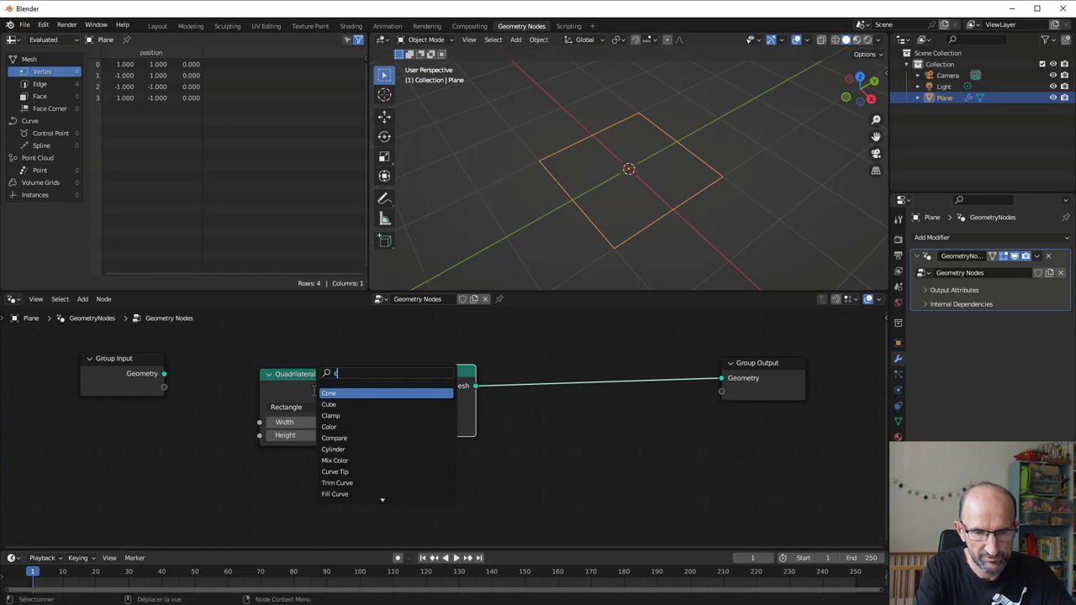
text(circle)
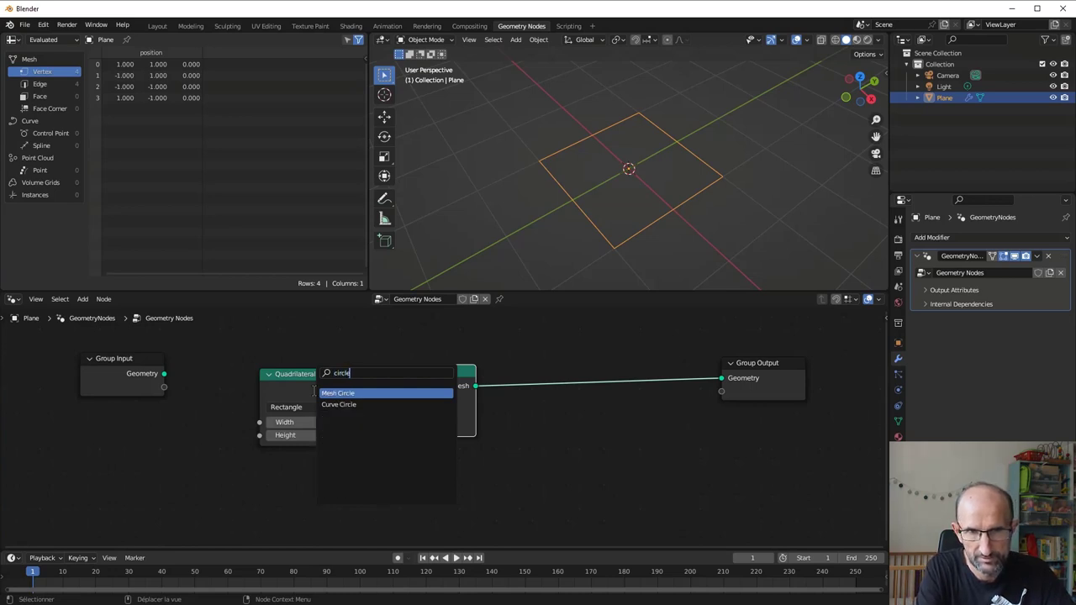
click(338, 404)
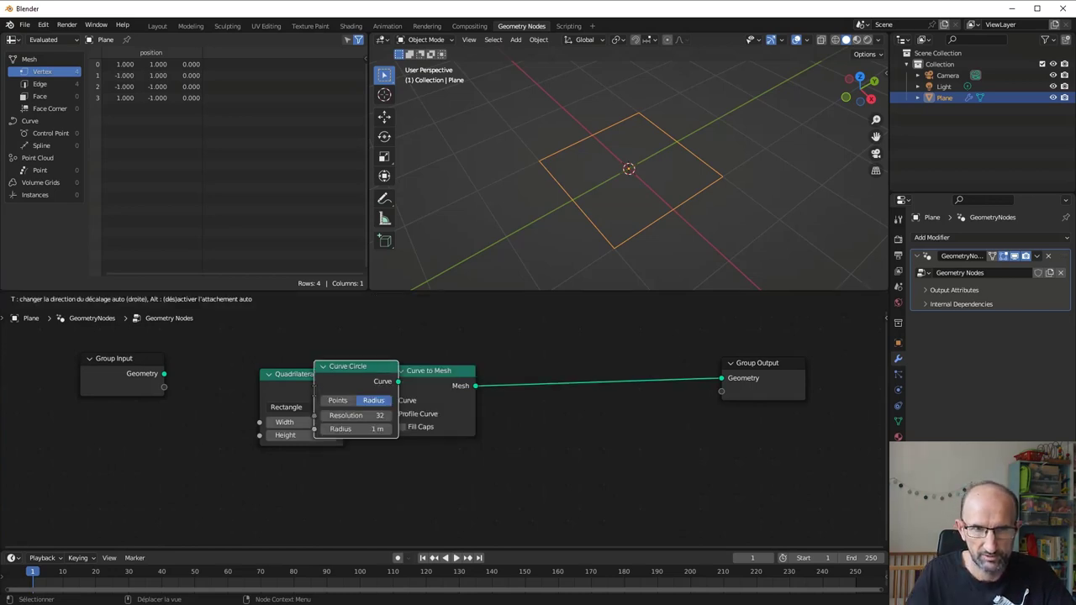
click(279, 429)
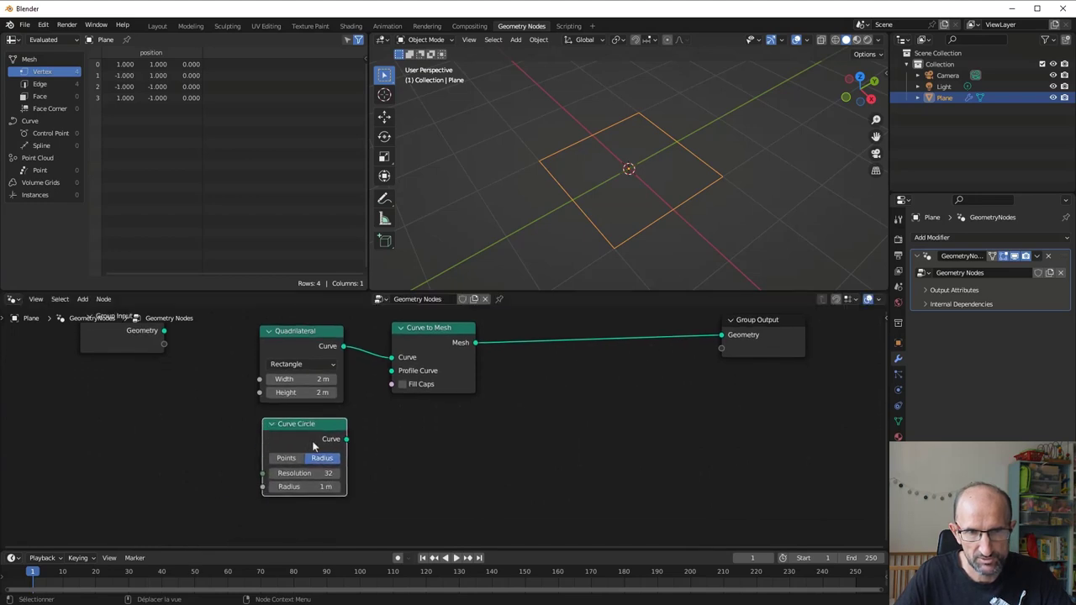
drag(344, 439, 391, 371)
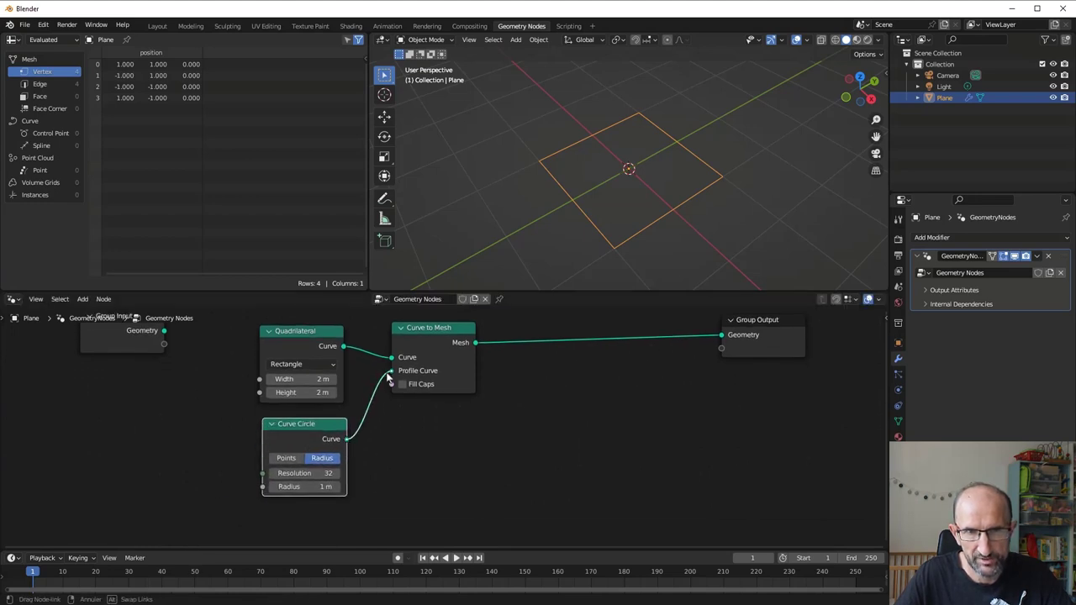
scroll(448, 437, up, 2)
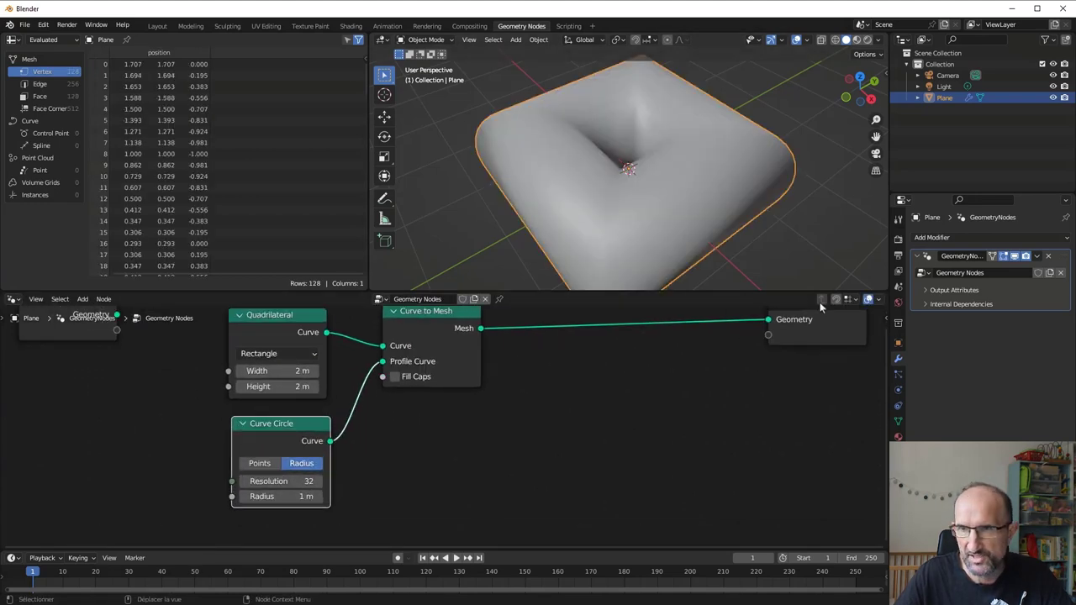
click(899, 287)
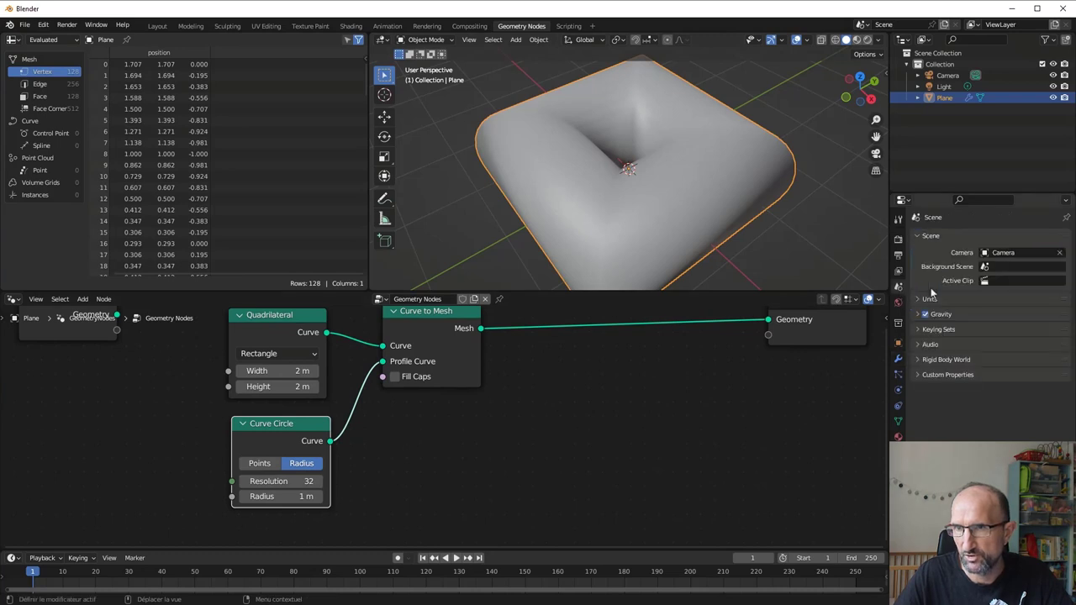
Switch scene length units to centimeters and set the Curve Circle radius to 10 cm.
click(976, 300)
click(1009, 368)
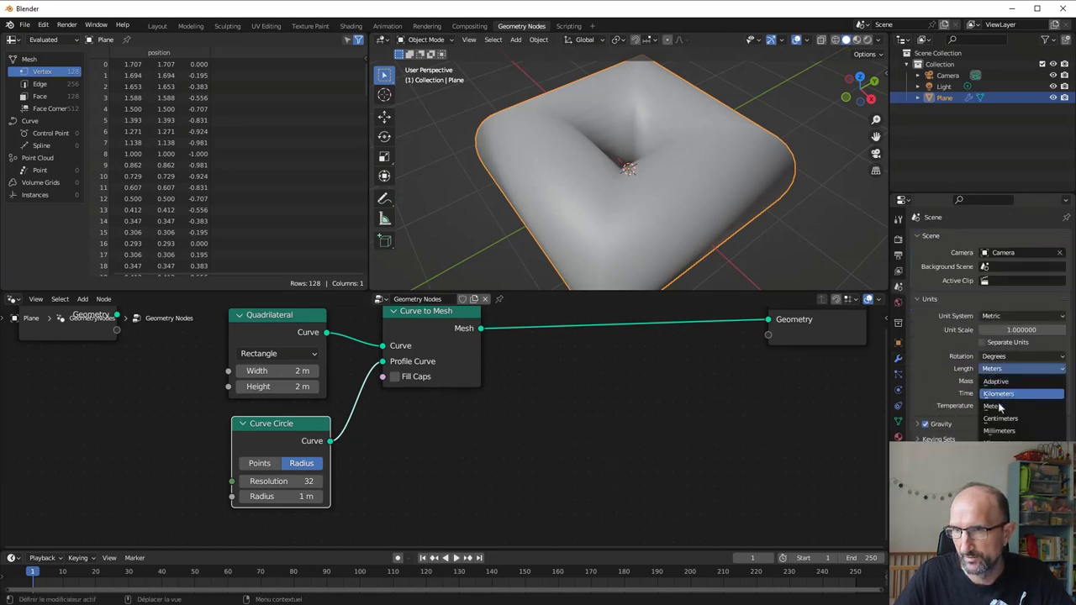
click(1000, 418)
scroll(317, 460, up, 1)
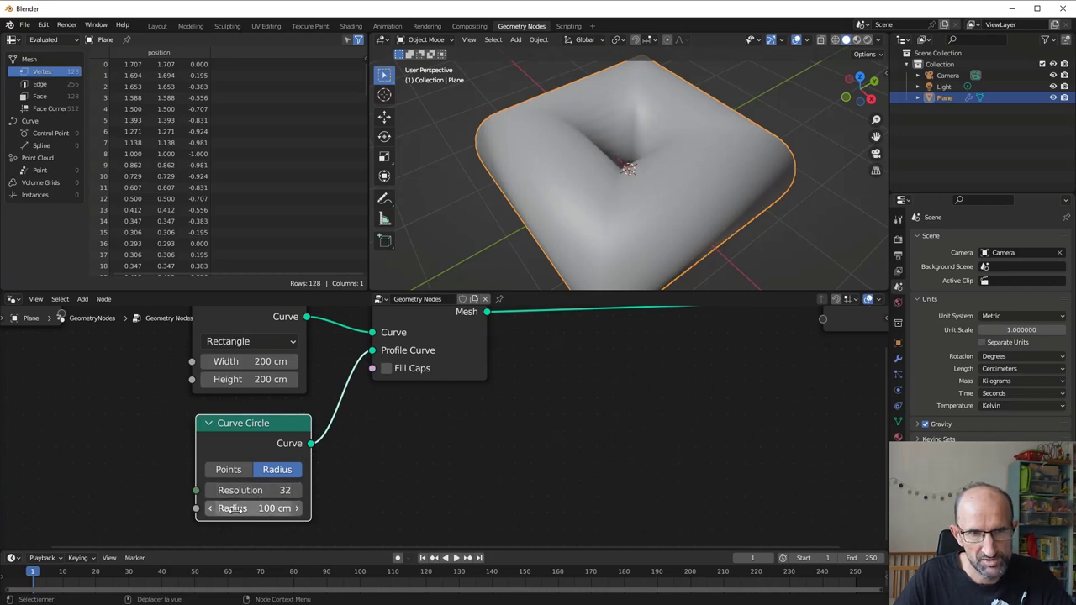
click(234, 509)
text(10)
key(Return)
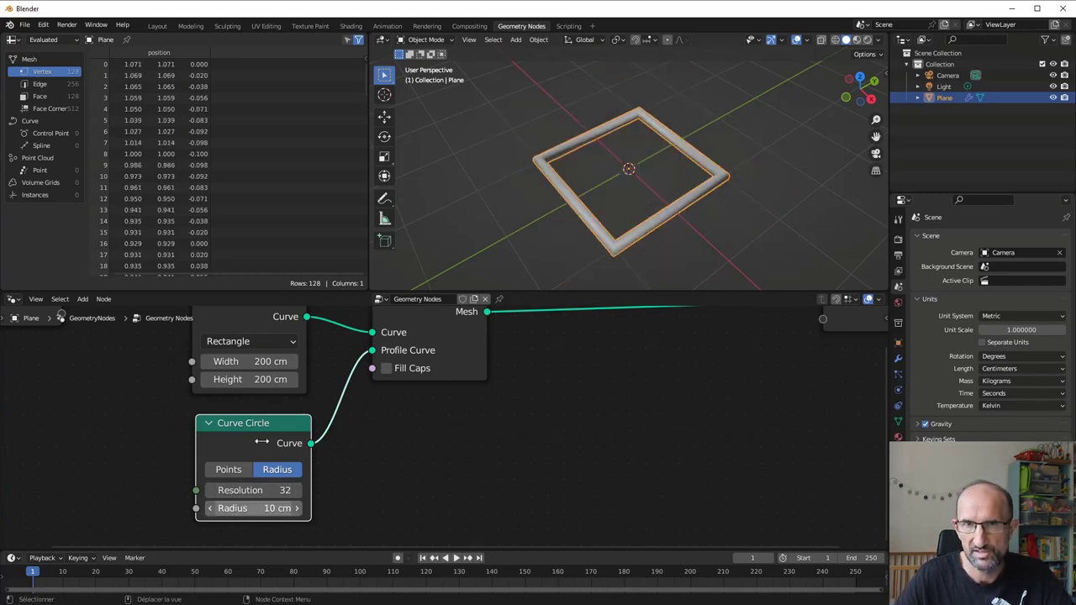
Pan and rearrange the node graph so every node, including Group Input, is visible.
middle_drag(656, 221, 589, 269)
scroll(540, 361, down, 2)
middle_drag(540, 366, 648, 442)
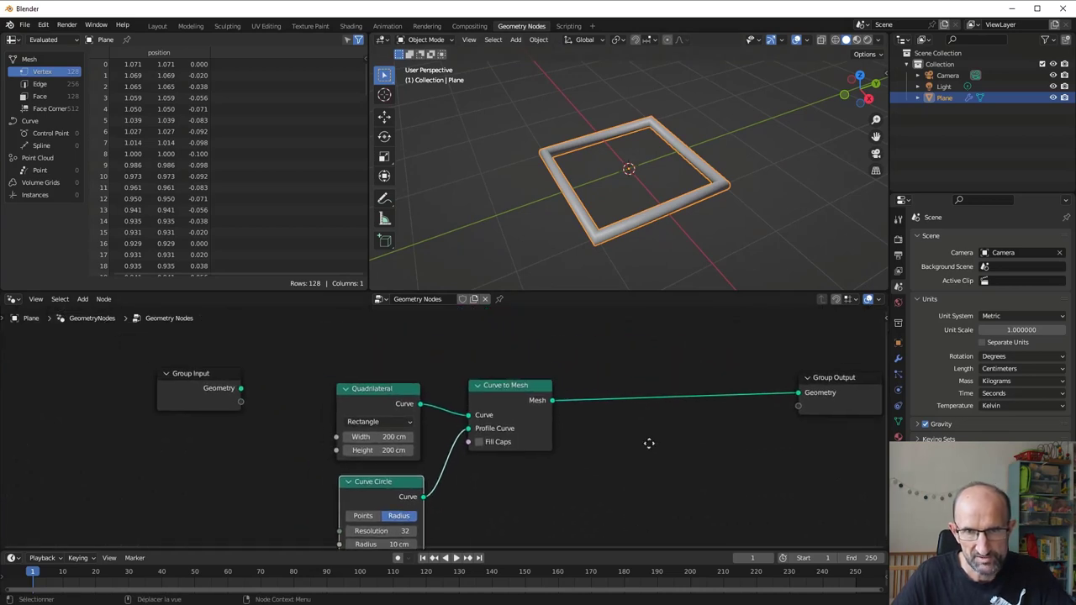
middle_drag(471, 456, 459, 406)
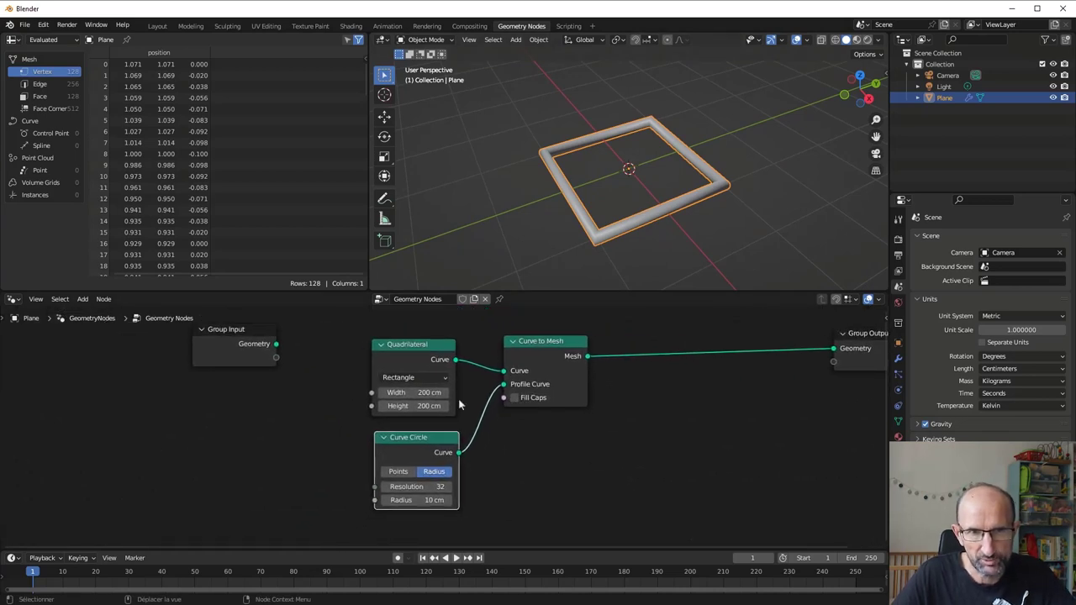
drag(399, 344, 384, 304)
middle_drag(391, 343, 391, 363)
click(395, 359)
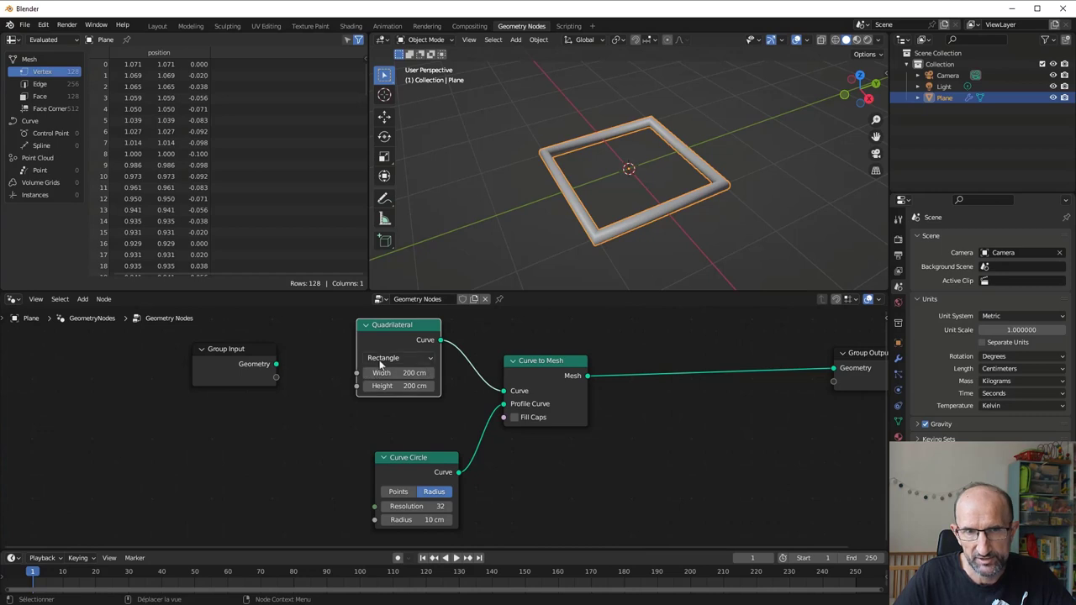
Set the Quadrilateral width to 300 cm.
click(391, 372)
text(300)
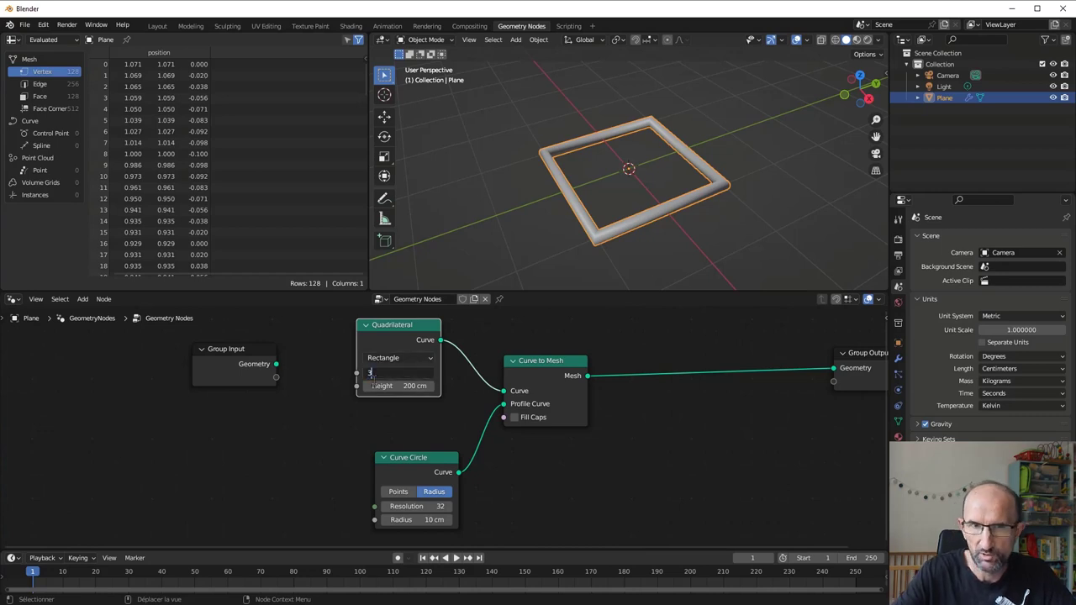
key(Return)
middle_drag(501, 171, 459, 176)
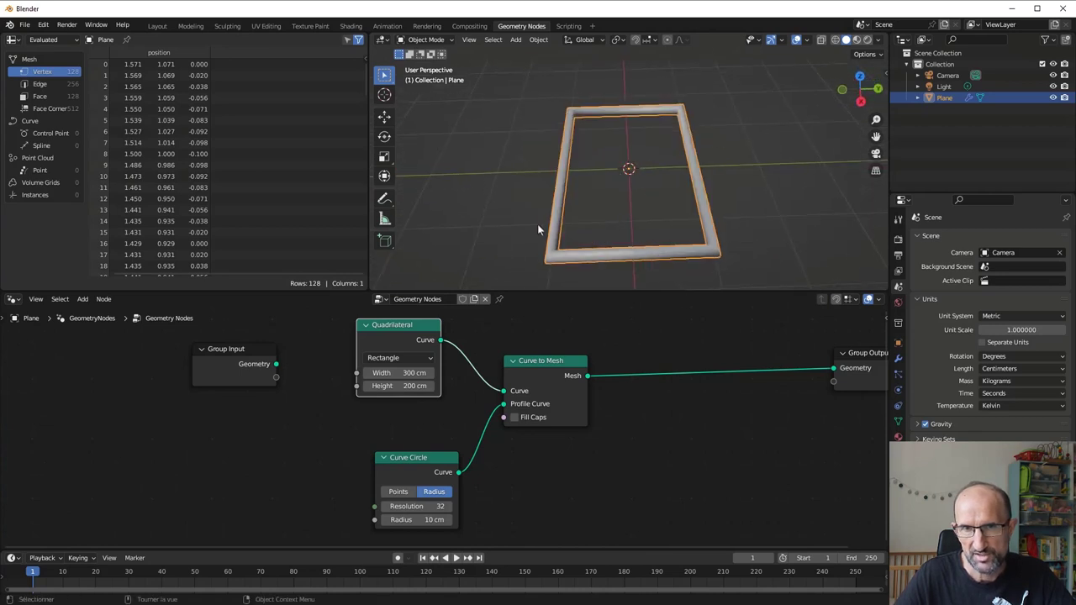
middle_drag(459, 175, 496, 264)
Switch the Quadrilateral to Parallelogram mode and try Offset values of 0 and 100 cm.
click(394, 360)
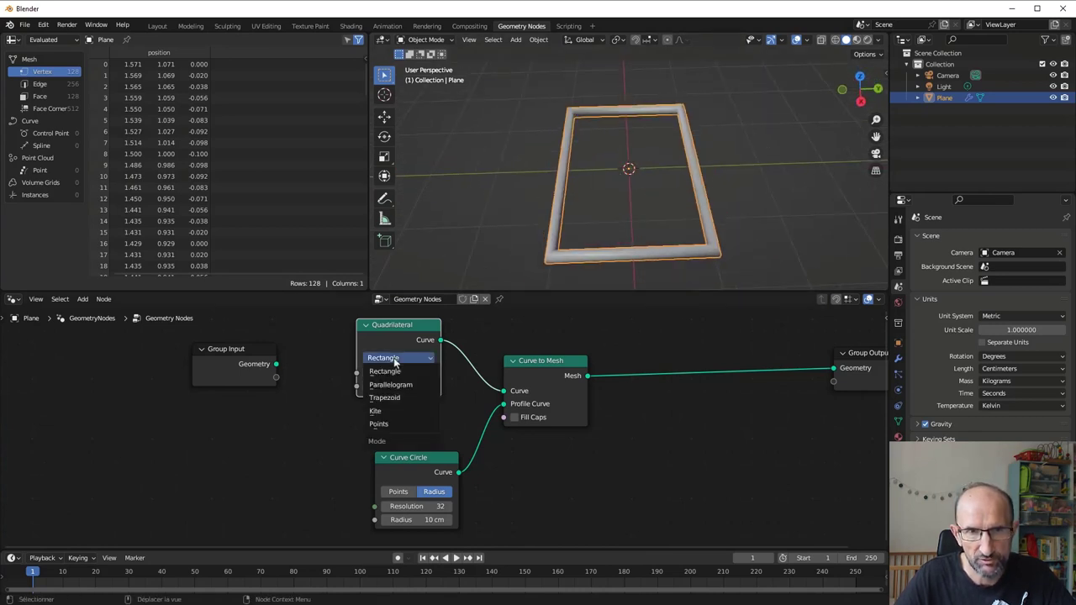
click(395, 386)
middle_drag(597, 160, 600, 210)
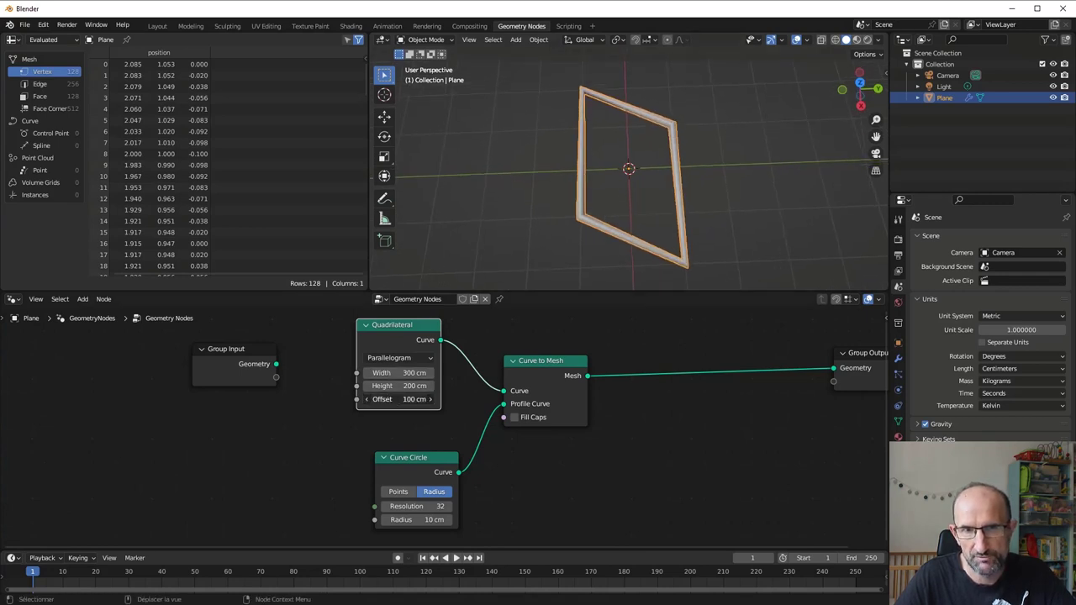
mouse_move(396, 400)
mouse_down()
mouse_move(454, 399)
mouse_move(404, 402)
mouse_up()
text(30)
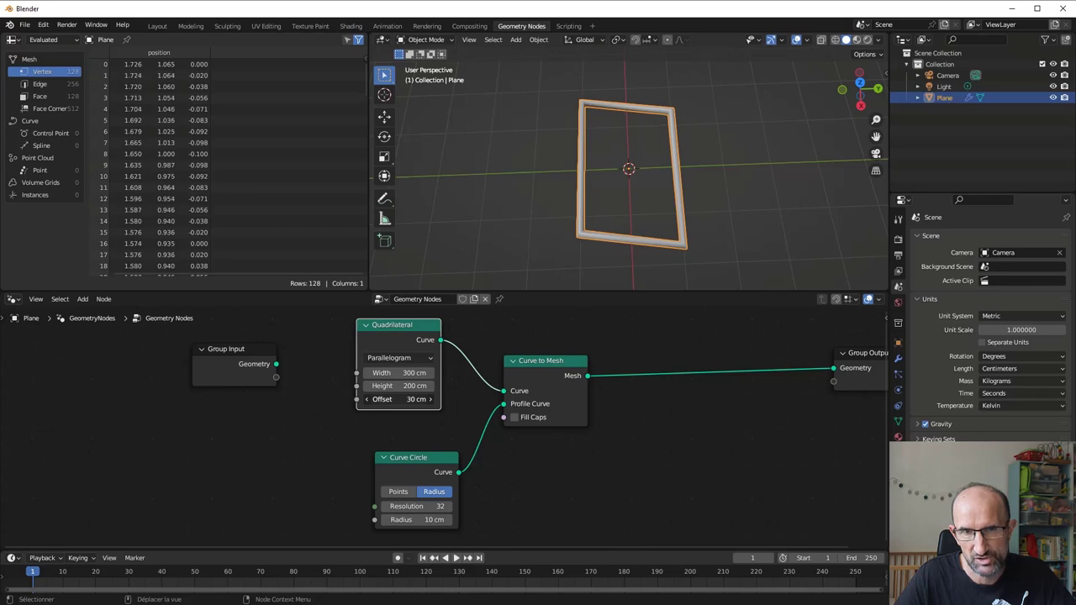
click(404, 401)
text(0)
key(Return)
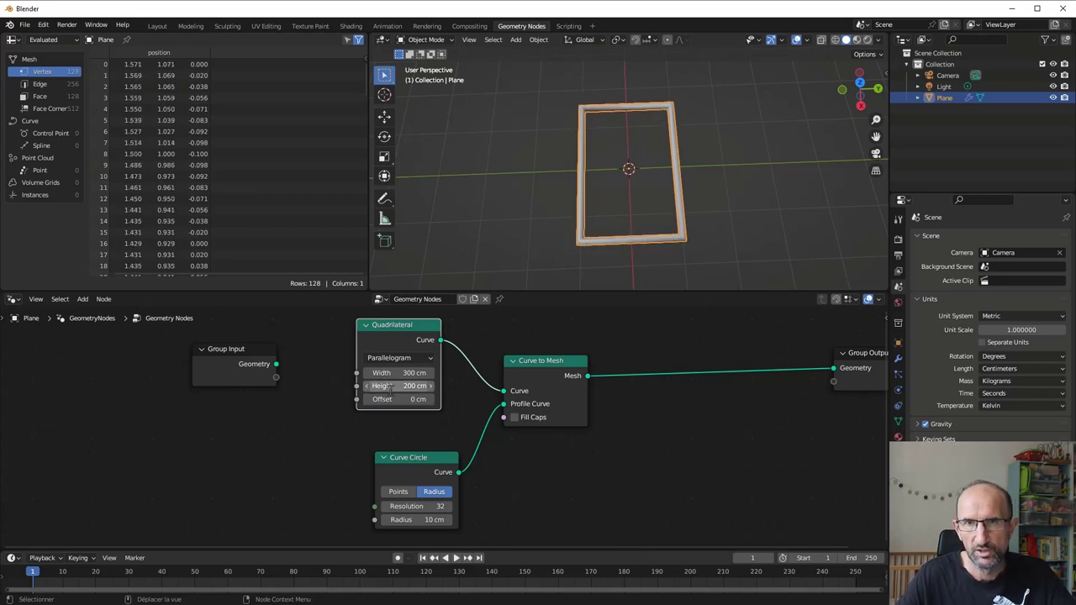
click(404, 401)
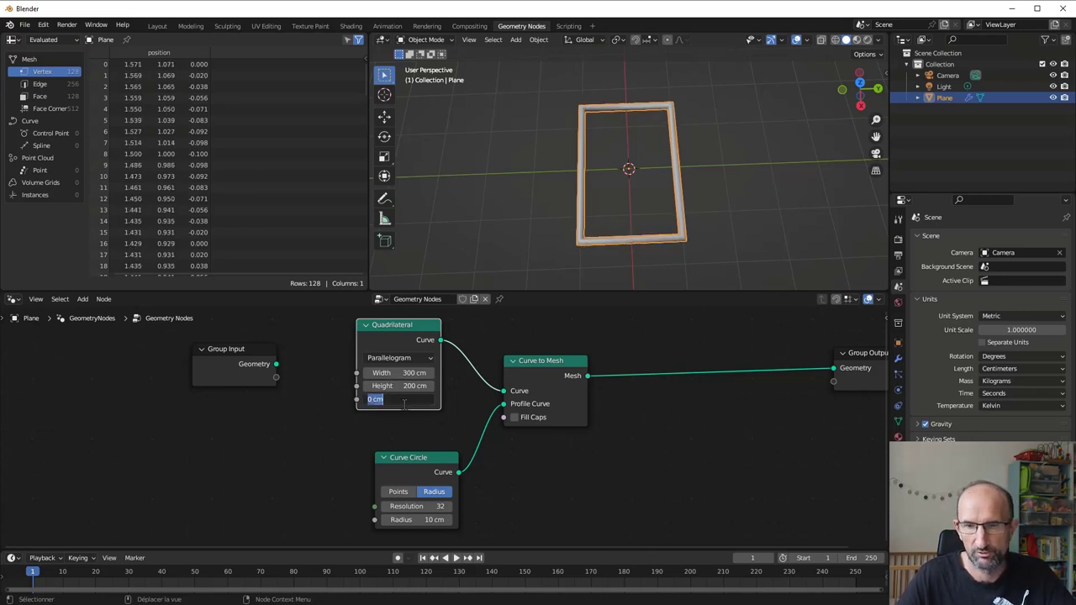
text(100)
key(Return)
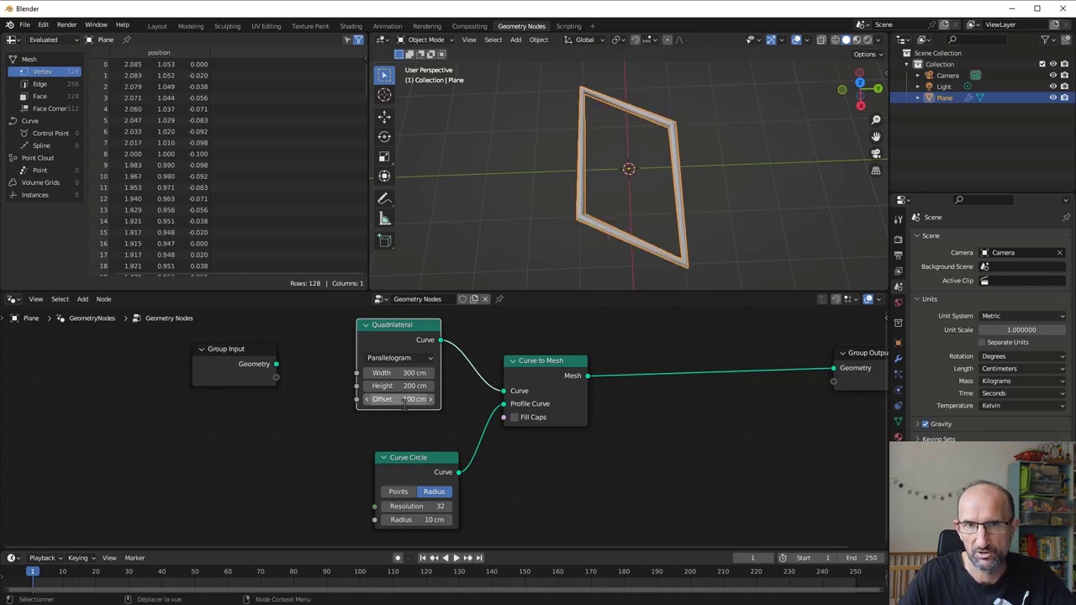
Make it a Trapezoid with 340 cm bottom and top, 0 cm offset and 320 cm height.
click(405, 360)
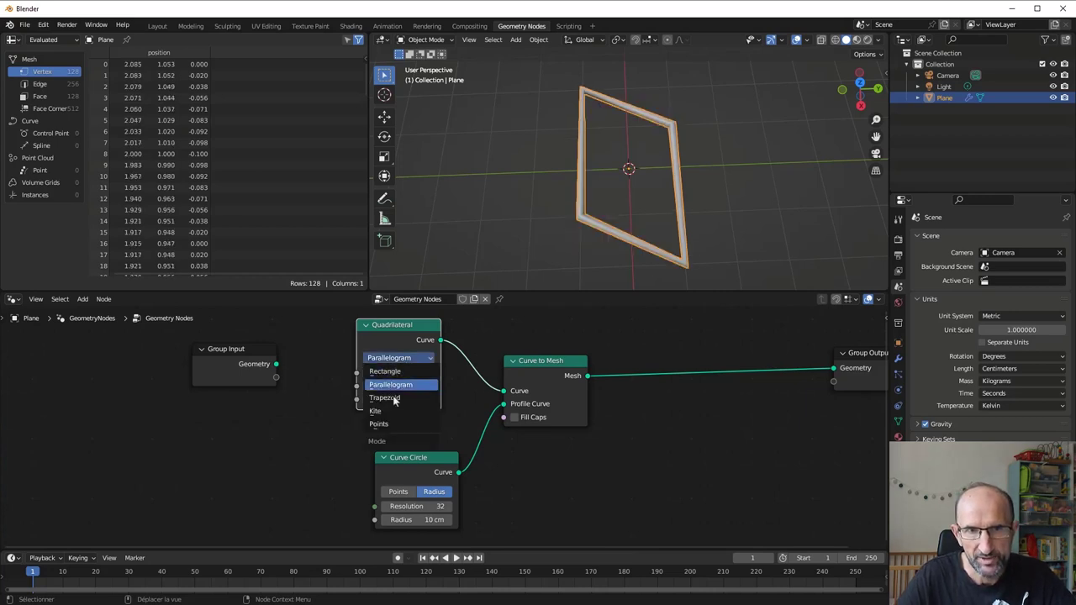
click(395, 401)
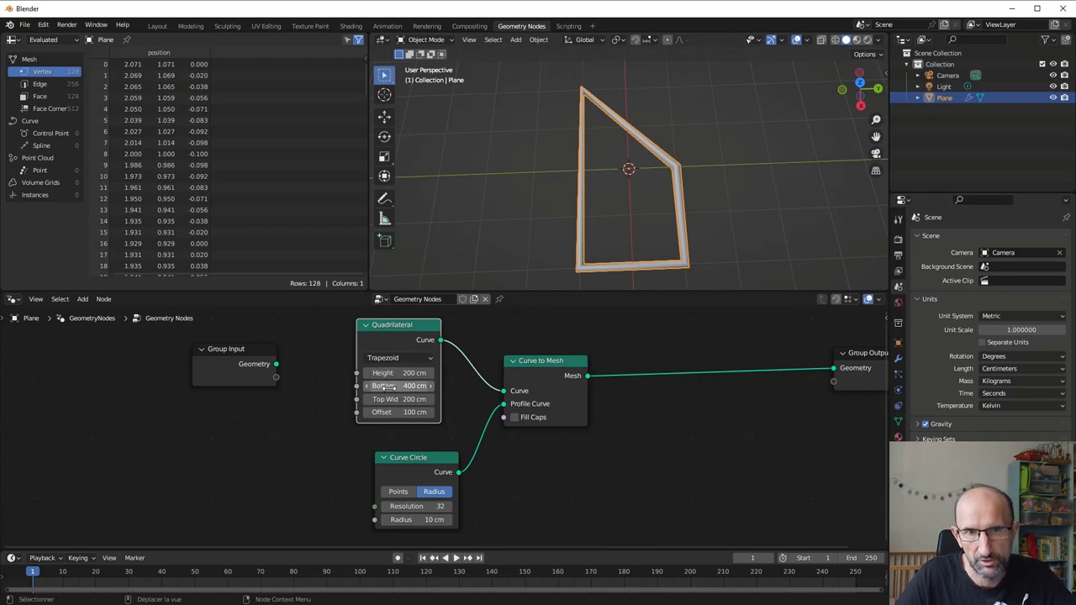
mouse_move(384, 386)
mouse_down()
mouse_move(412, 399)
mouse_move(391, 402)
mouse_up()
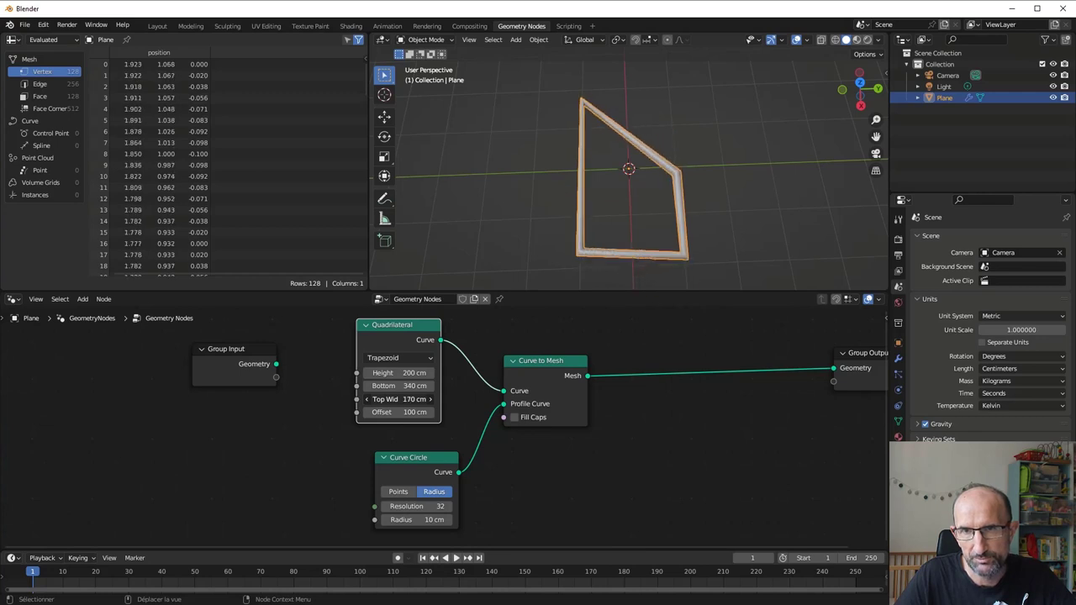
click(383, 412)
text(0)
key(Return)
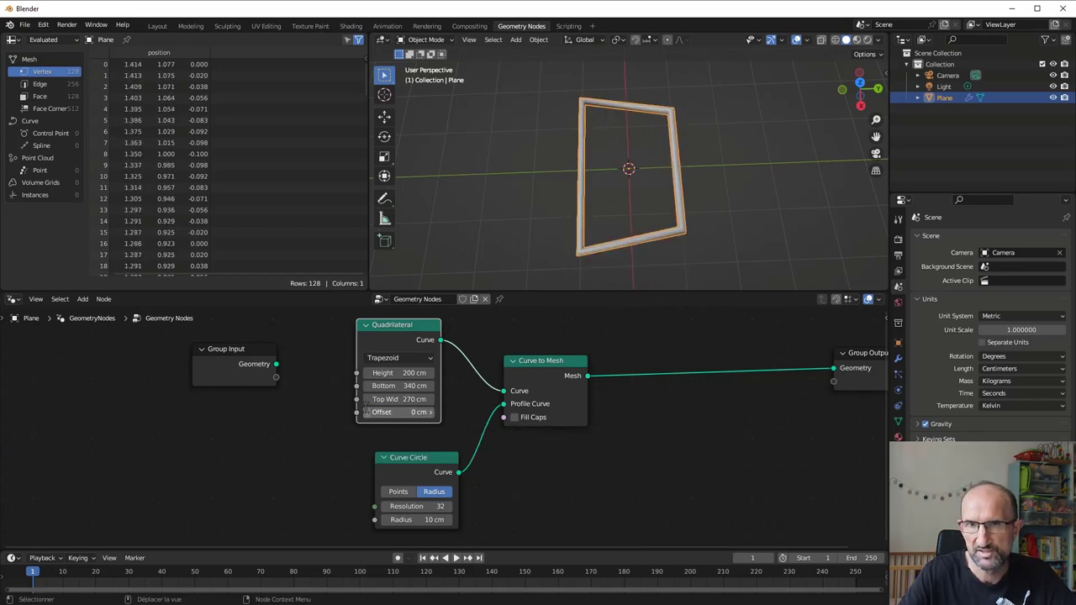
drag(399, 400, 429, 399)
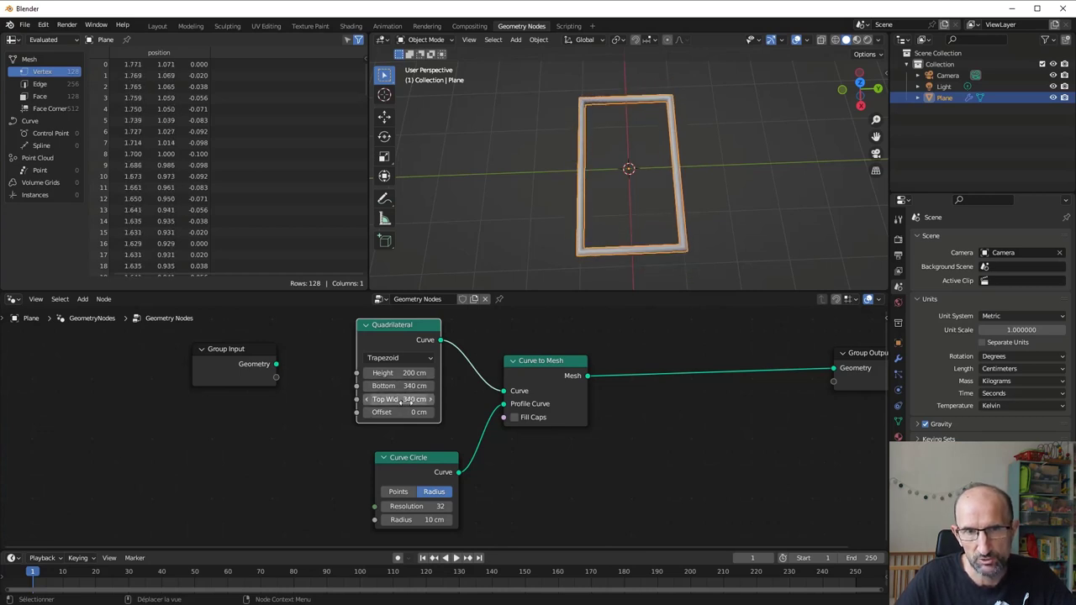
drag(401, 375, 395, 362)
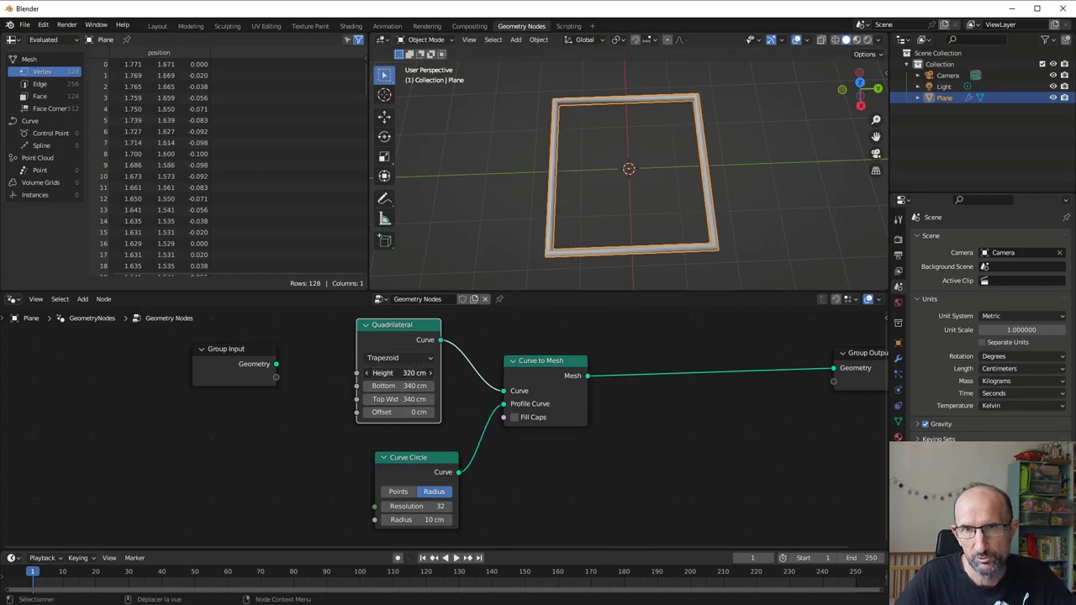
Switch the Quadrilateral to Kite mode with an 80 cm top height and 320 cm bottom.
click(395, 362)
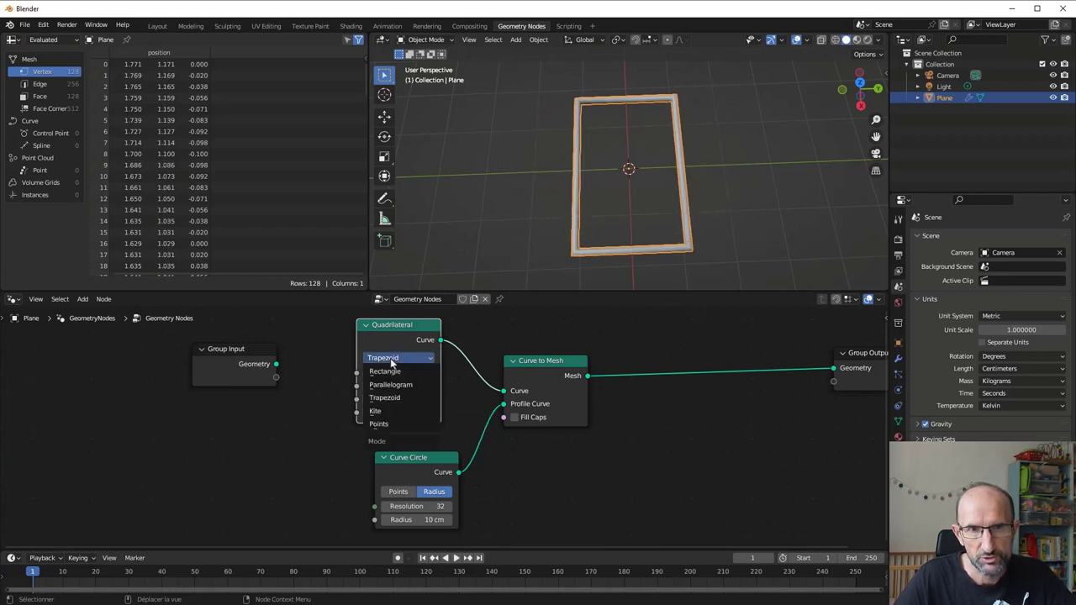
click(392, 412)
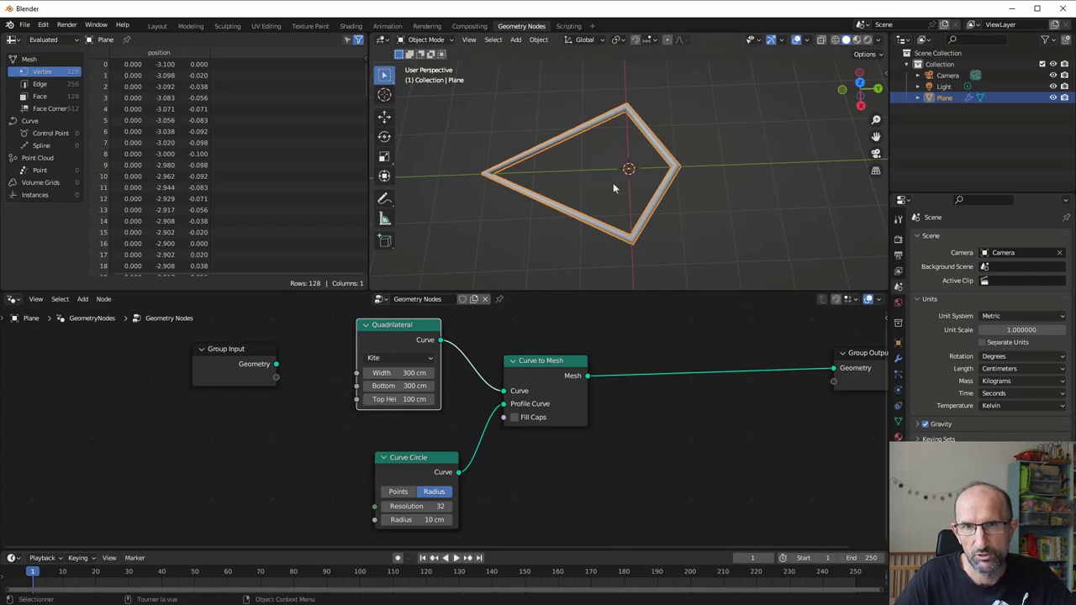
middle_drag(613, 182, 687, 181)
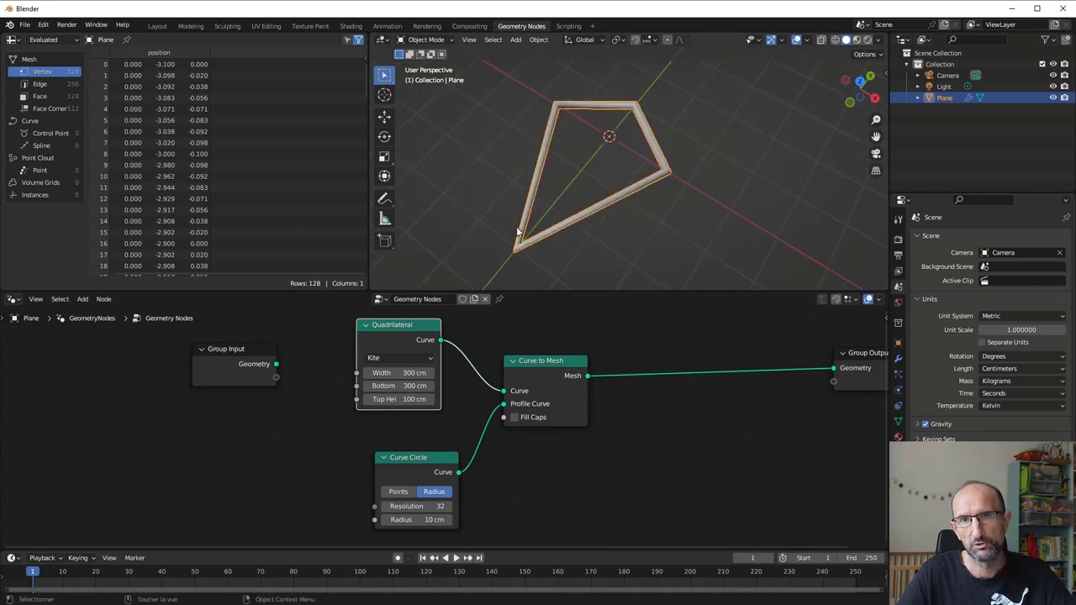
drag(388, 402, 369, 402)
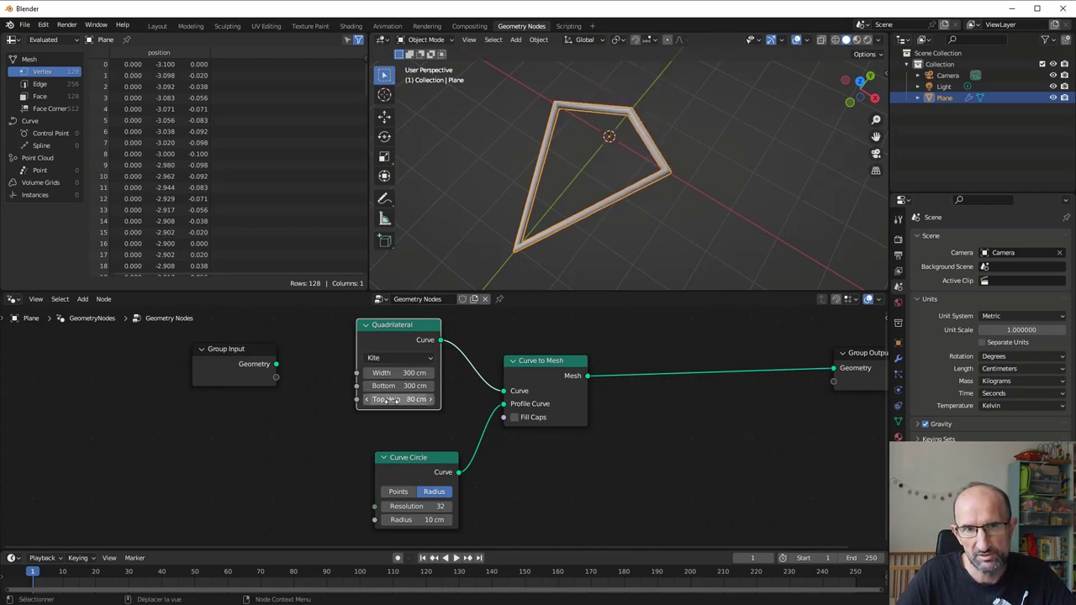
mouse_move(401, 386)
mouse_down()
mouse_move(357, 386)
mouse_move(420, 386)
mouse_up()
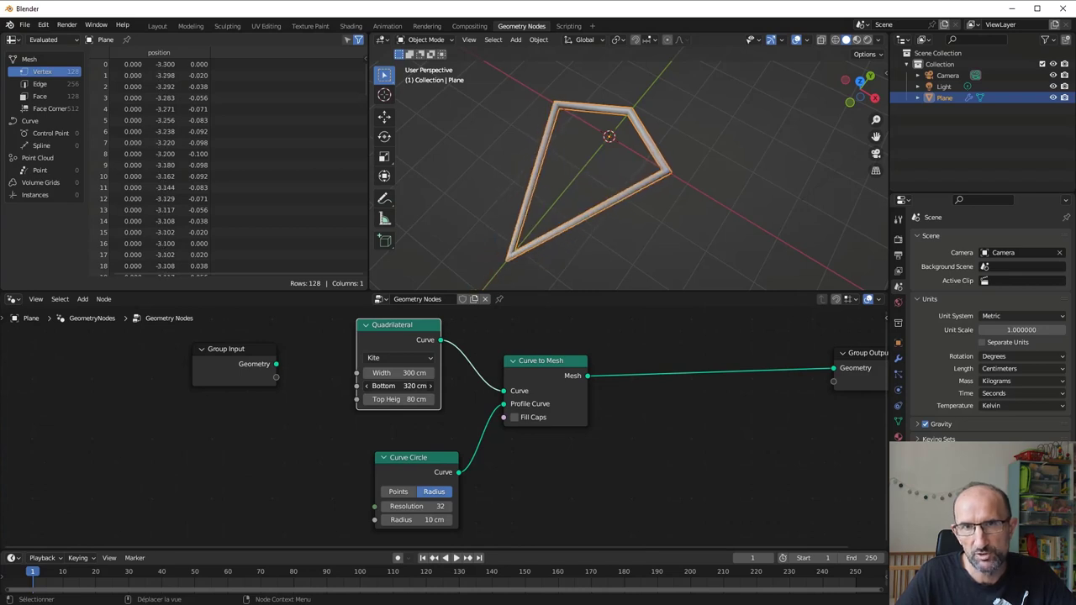
middle_drag(653, 222, 585, 175)
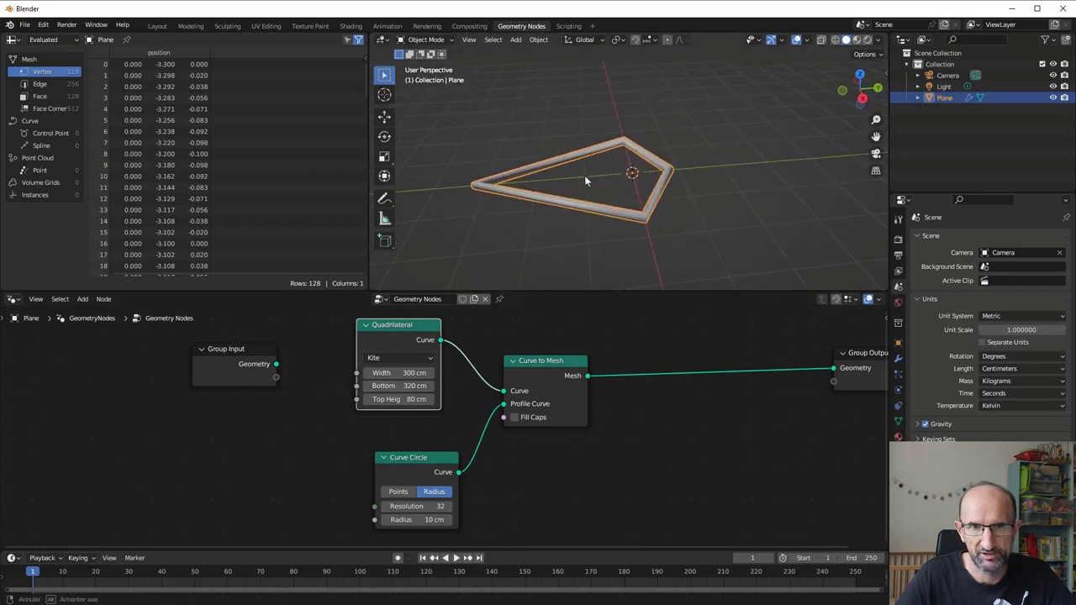
click(400, 358)
Switch to Points mode and set the corner X values to -0.9, 1.4, 0.7 and -1.7.
click(391, 427)
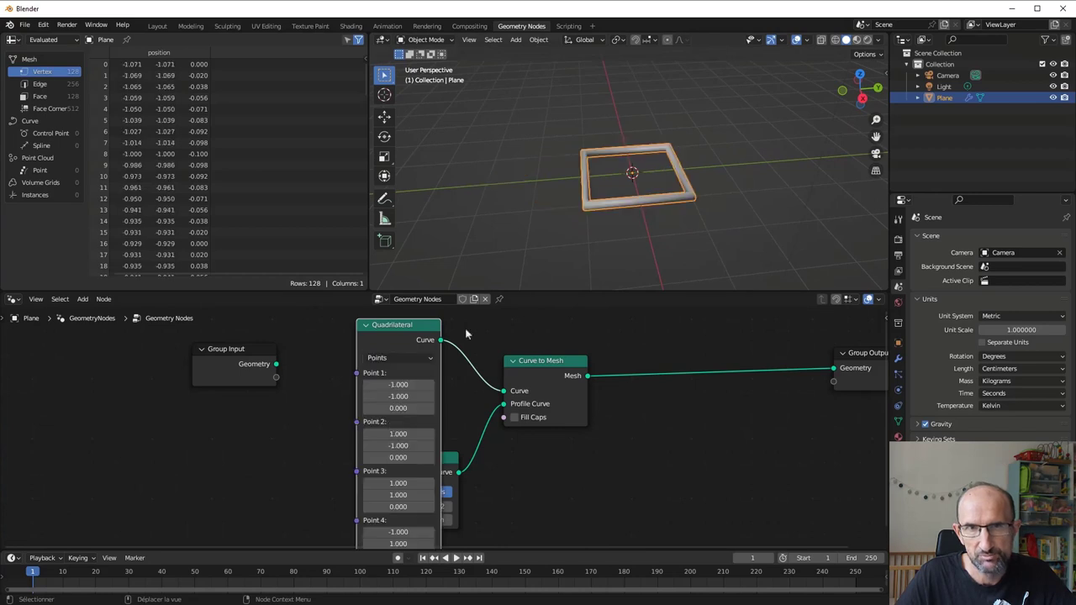
scroll(551, 175, up, 3)
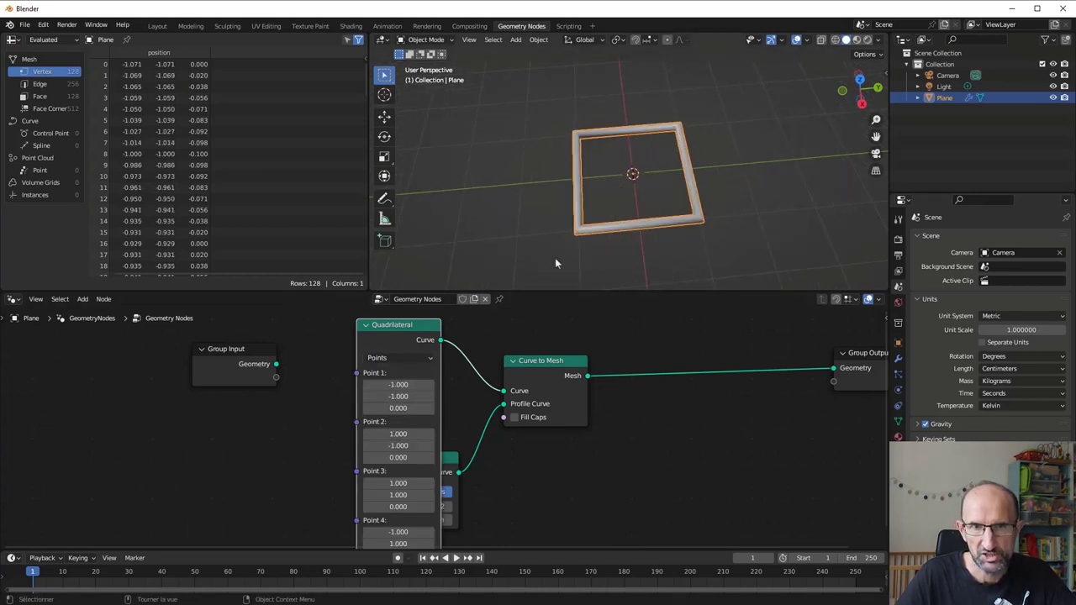
drag(412, 384, 403, 384)
mouse_move(399, 434)
mouse_down()
mouse_move(446, 434)
mouse_move(367, 434)
mouse_up()
mouse_move(399, 484)
mouse_down()
mouse_move(458, 484)
mouse_move(331, 483)
mouse_up()
mouse_move(399, 532)
mouse_down()
mouse_move(446, 532)
mouse_move(370, 532)
mouse_up()
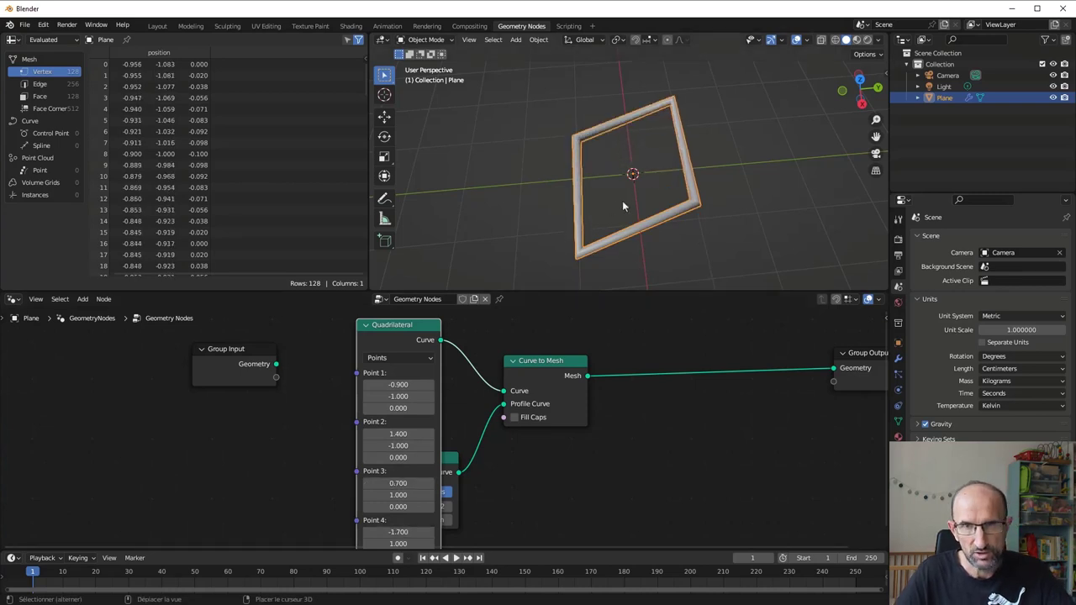
Recenter the frame and widen the 3D viewport area.
shift+middle_drag(622, 206, 564, 206)
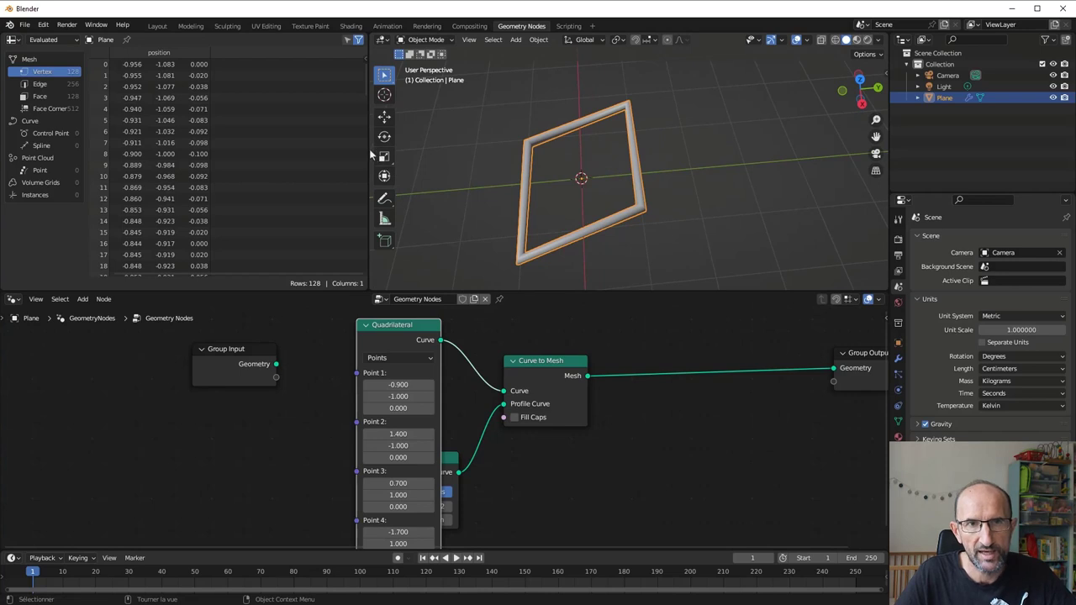
drag(372, 155, 196, 168)
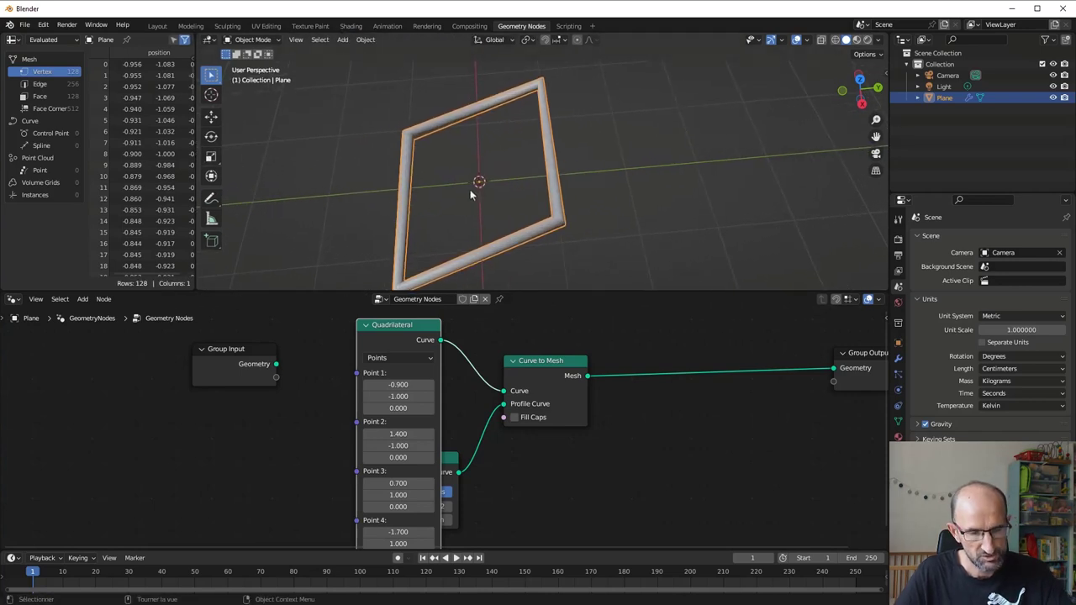
key(shift+a)
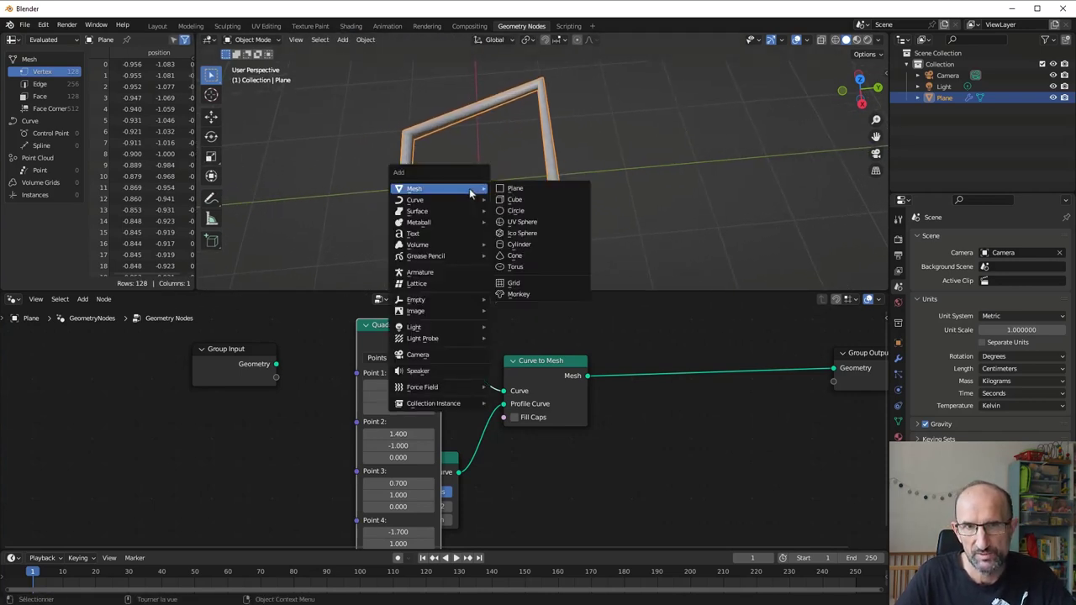
mouse_move(416, 299)
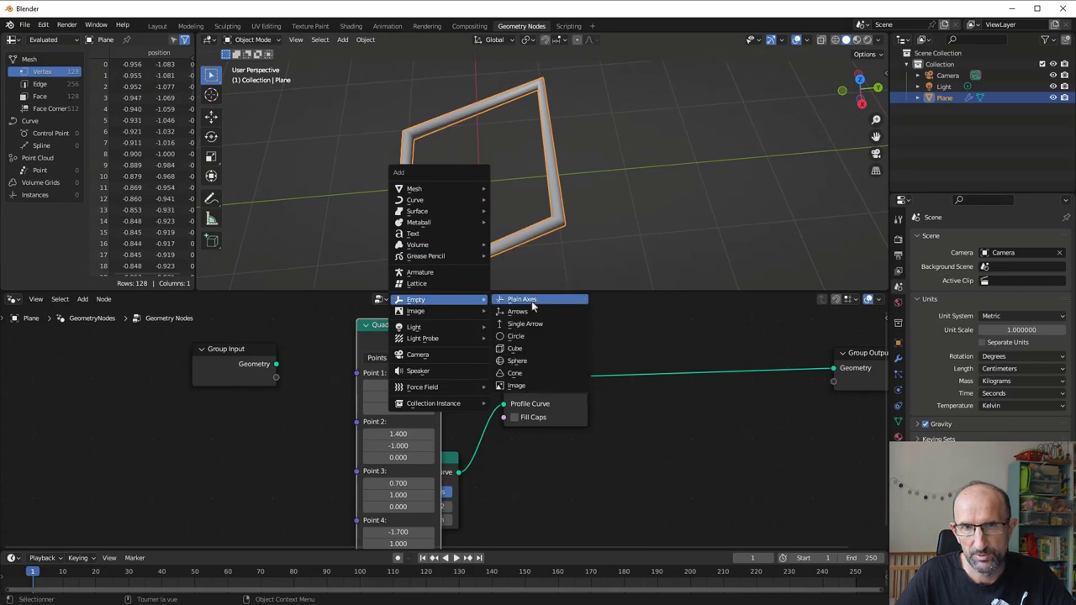
Add a Plain Axes empty, pin the Plane's node tree, and move the empty left of the frame.
click(531, 301)
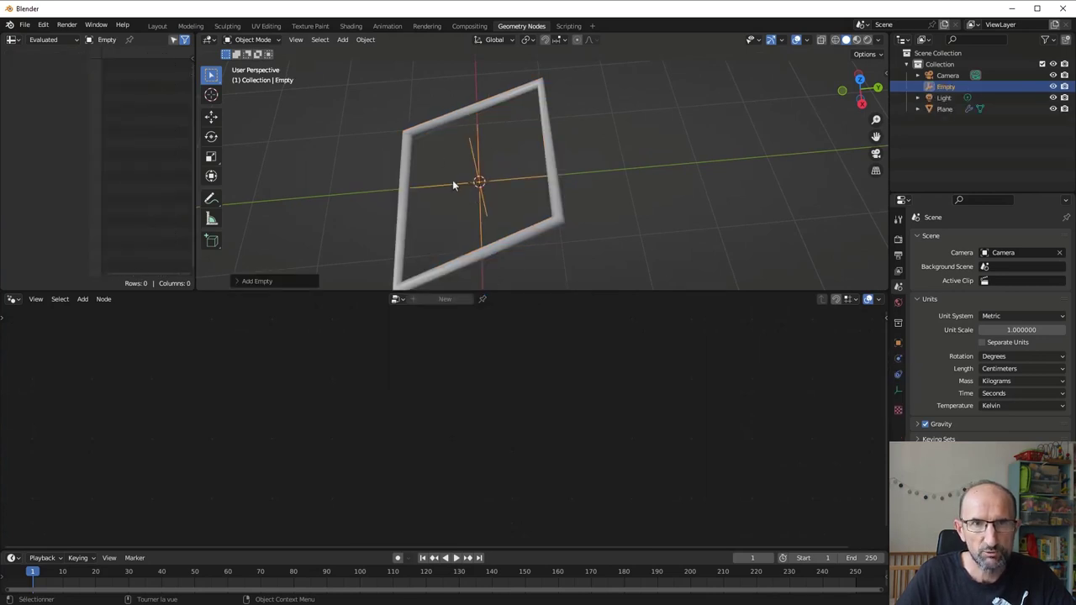
click(435, 124)
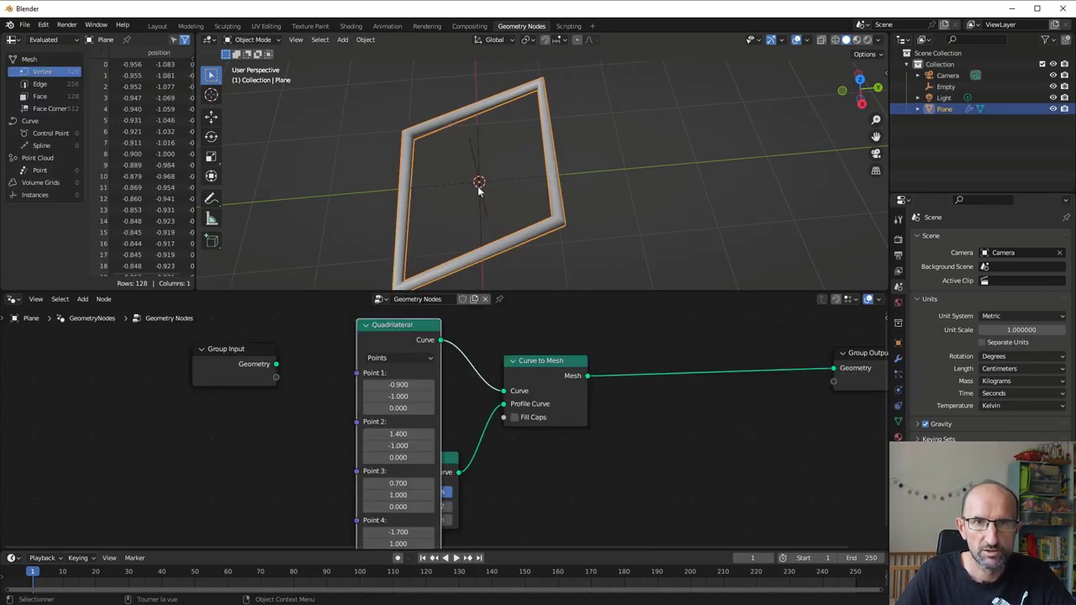
click(479, 189)
click(462, 265)
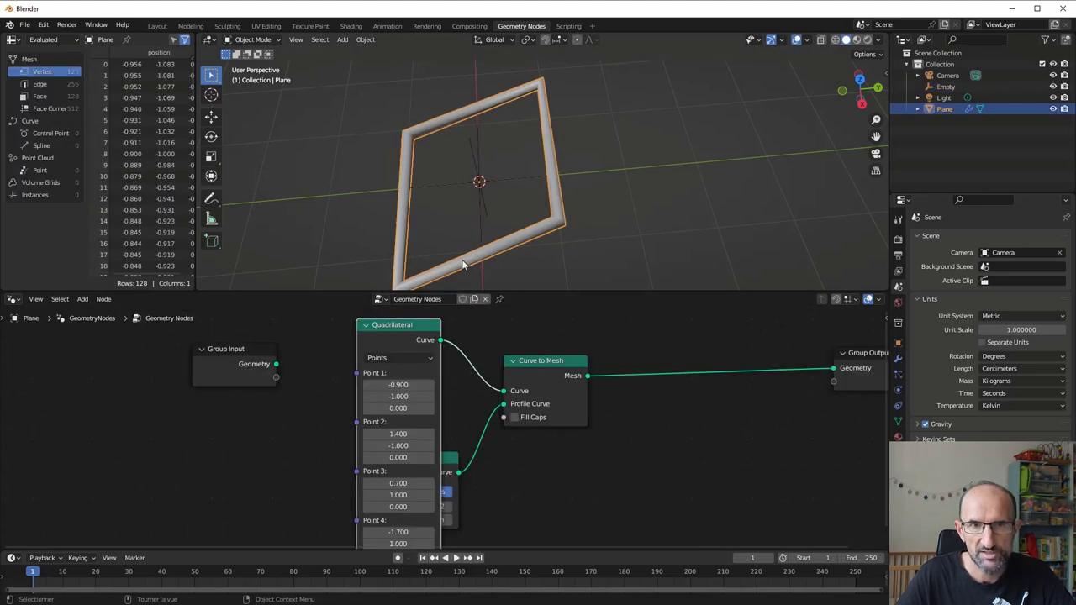
click(499, 301)
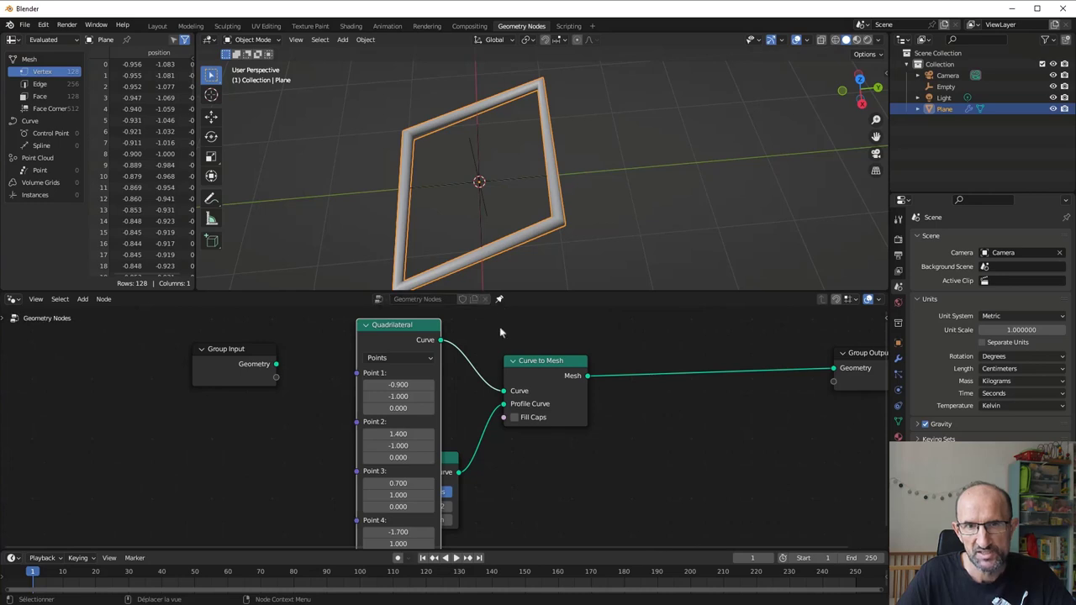
click(483, 200)
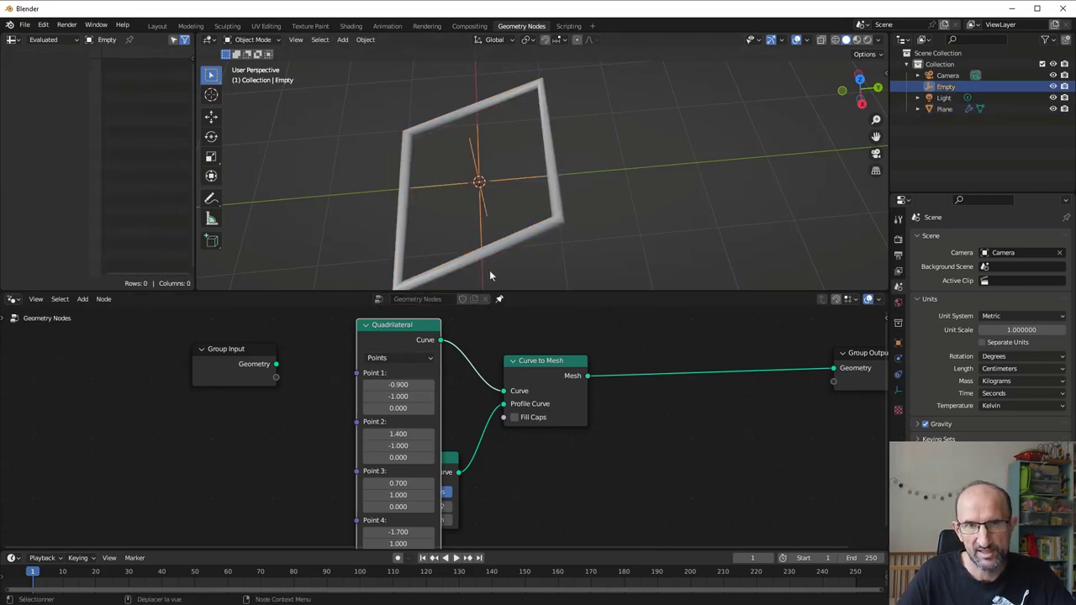
key(g)
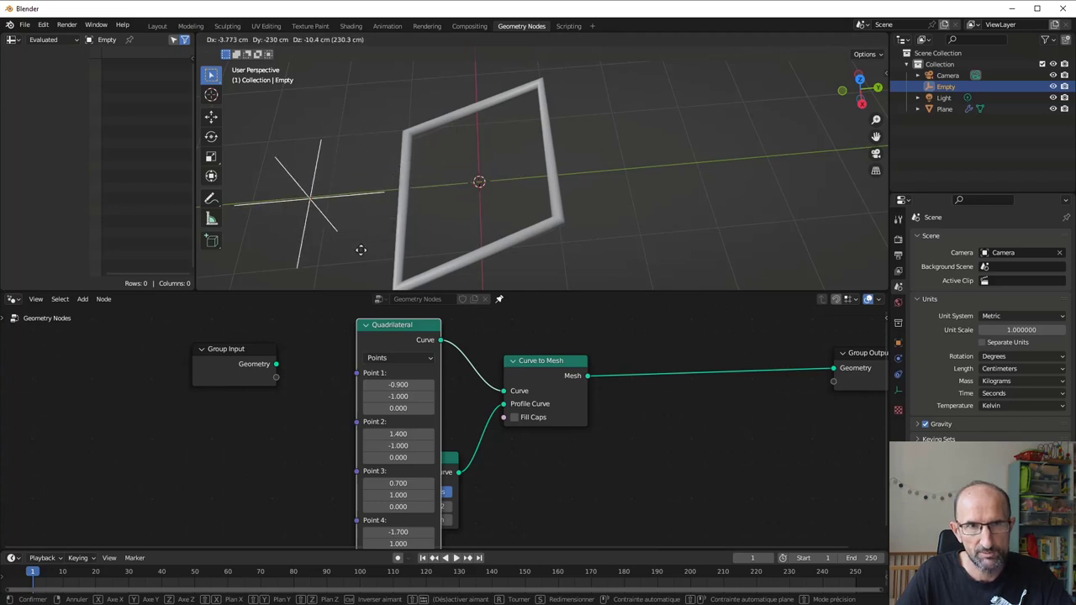
click(361, 251)
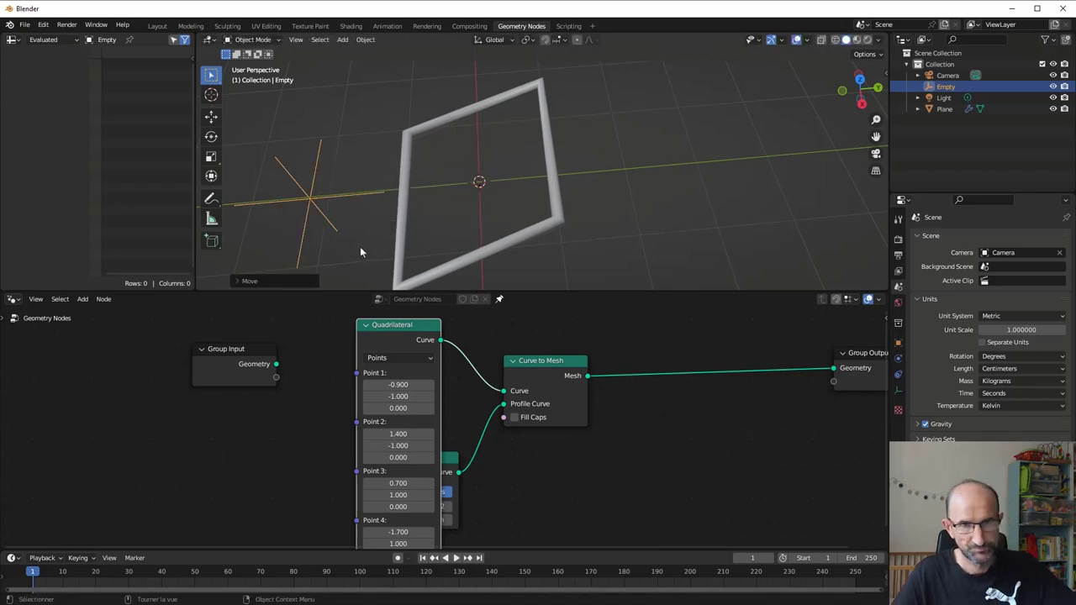
Rearrange the node graph to bring the hidden Curve Circle node back into view.
scroll(572, 320, down, 2)
middle_drag(561, 322, 500, 329)
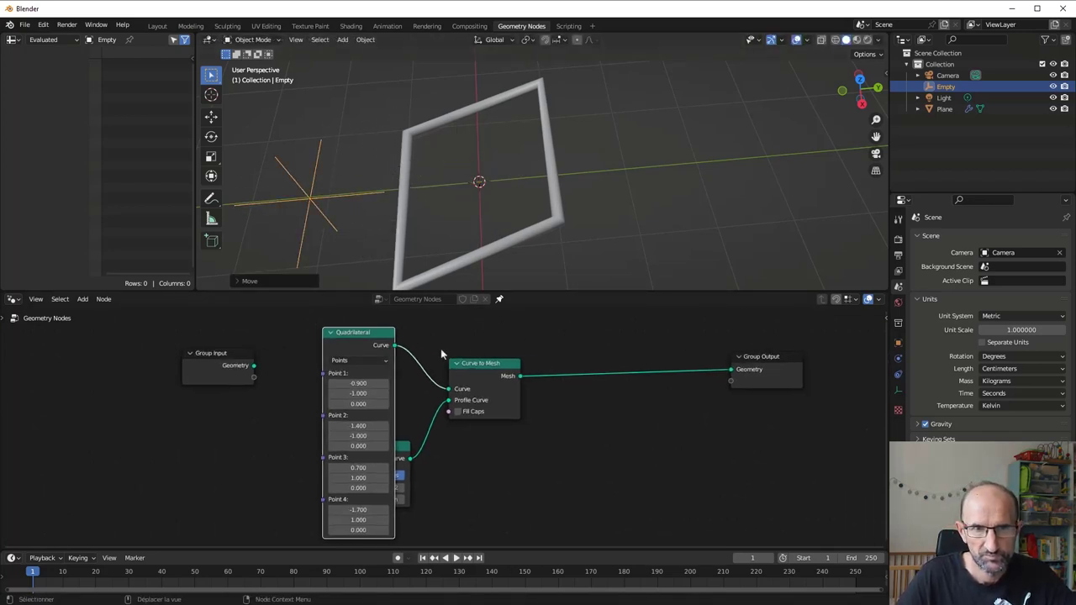
drag(490, 364, 522, 353)
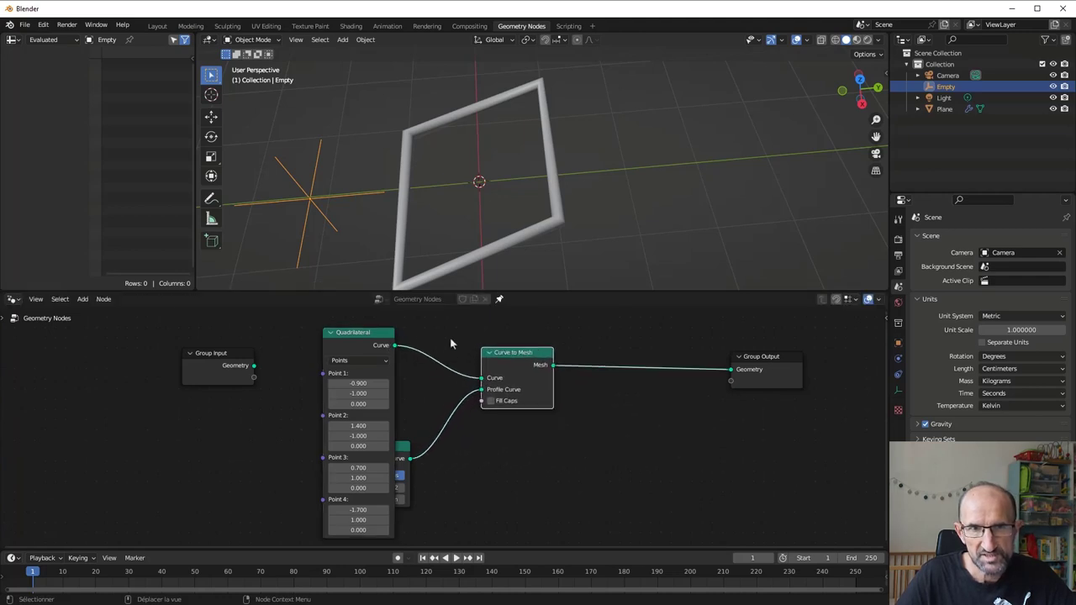
drag(403, 448, 490, 448)
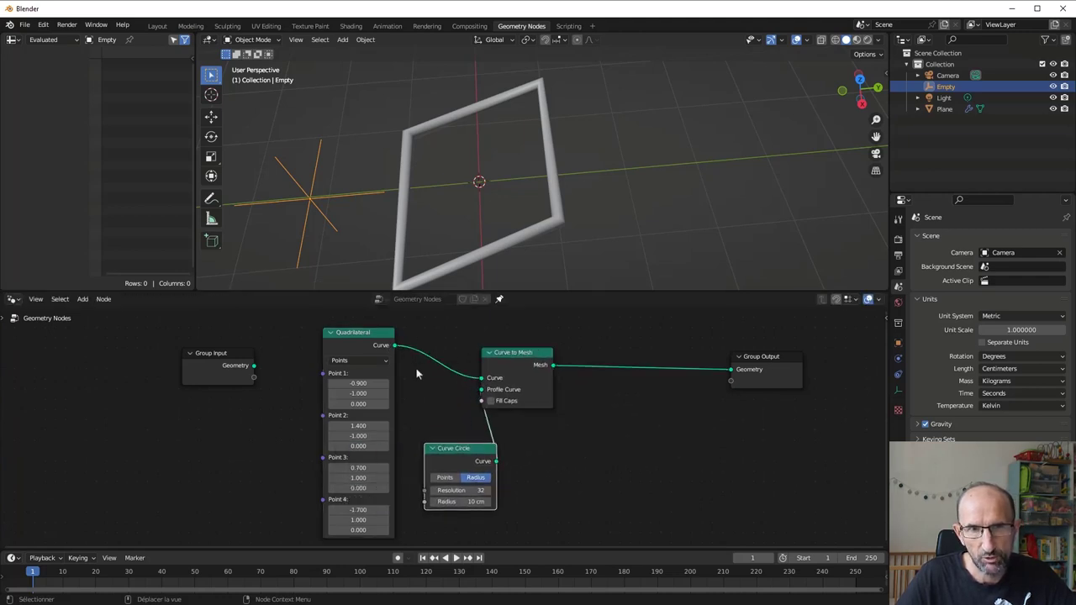
click(367, 335)
drag(366, 334, 378, 336)
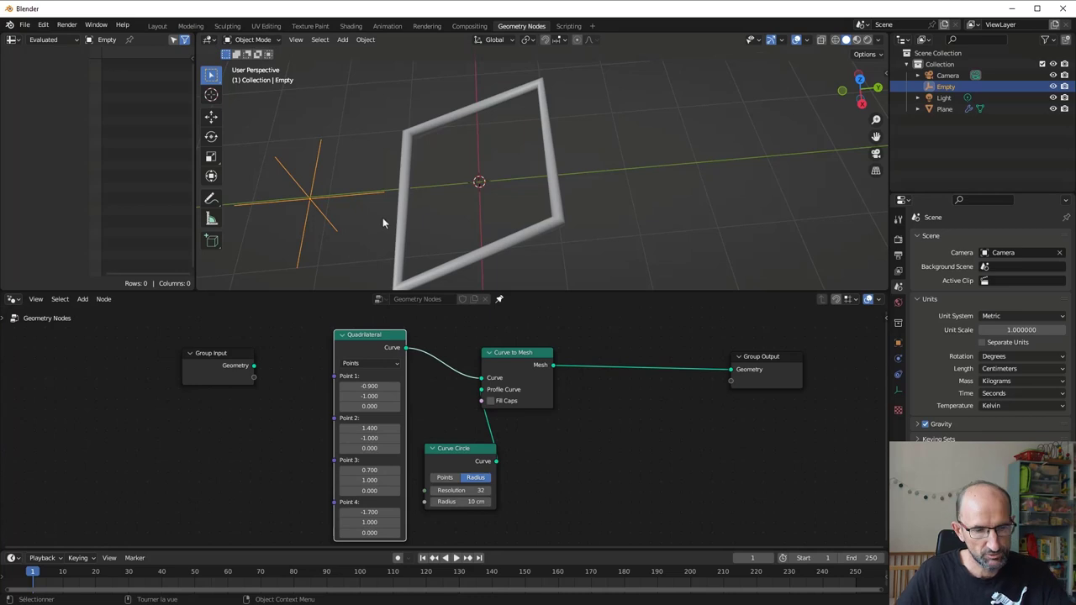
Add a second empty right of the frame and drop the first Empty in as an Object Info node.
key(shift+a)
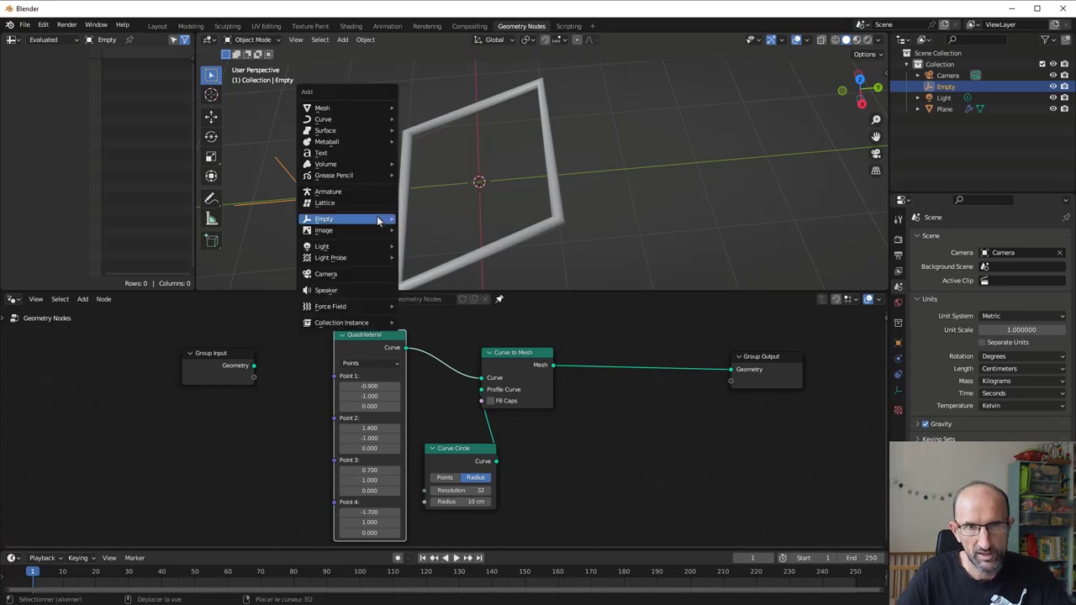
mouse_move(337, 218)
click(429, 219)
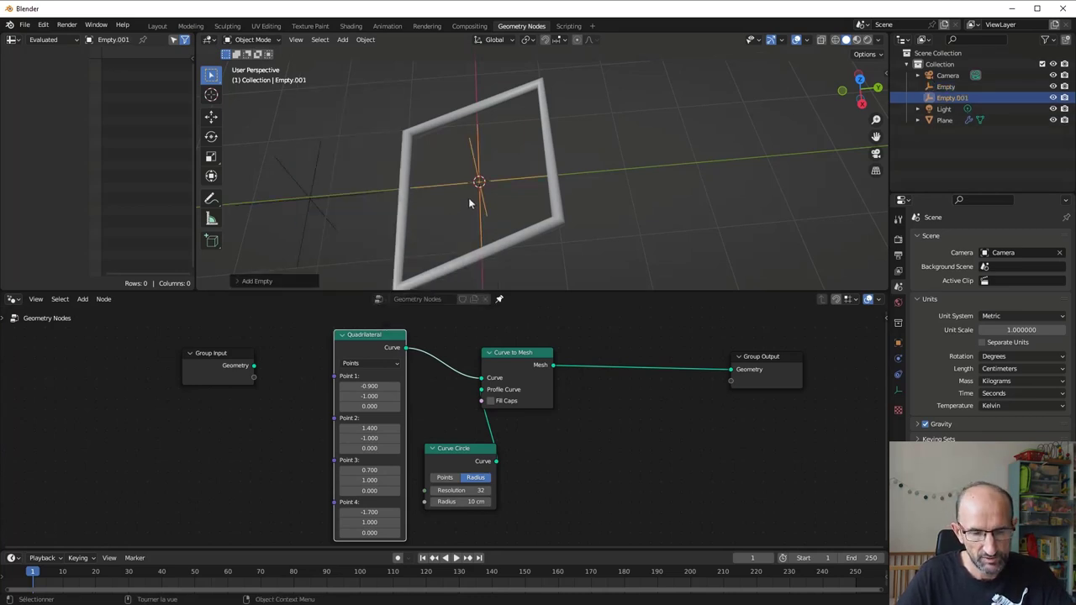
key(g)
click(598, 194)
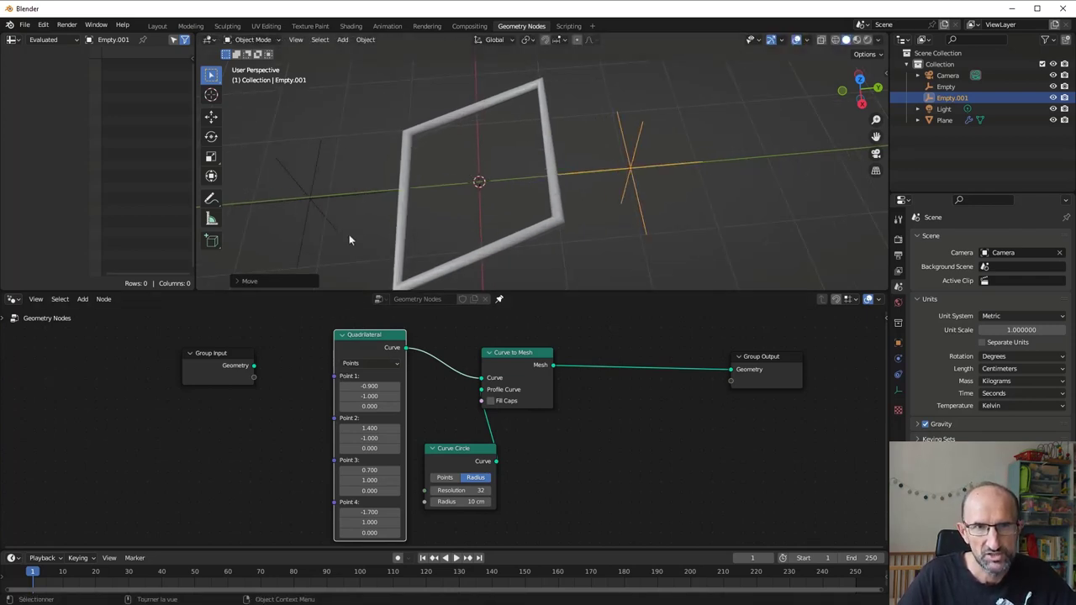
click(308, 212)
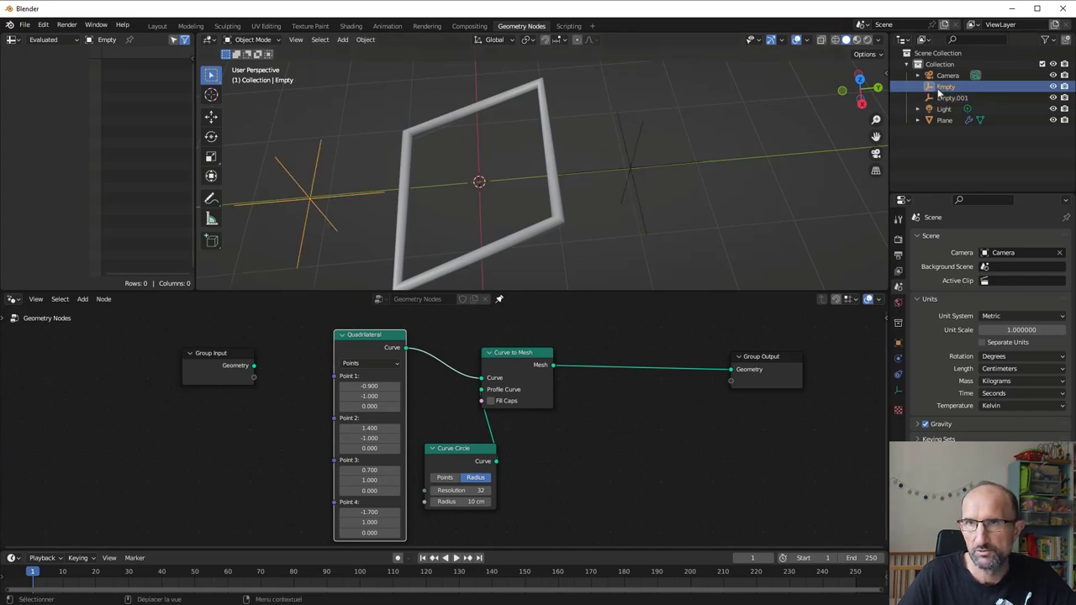
drag(945, 89, 225, 436)
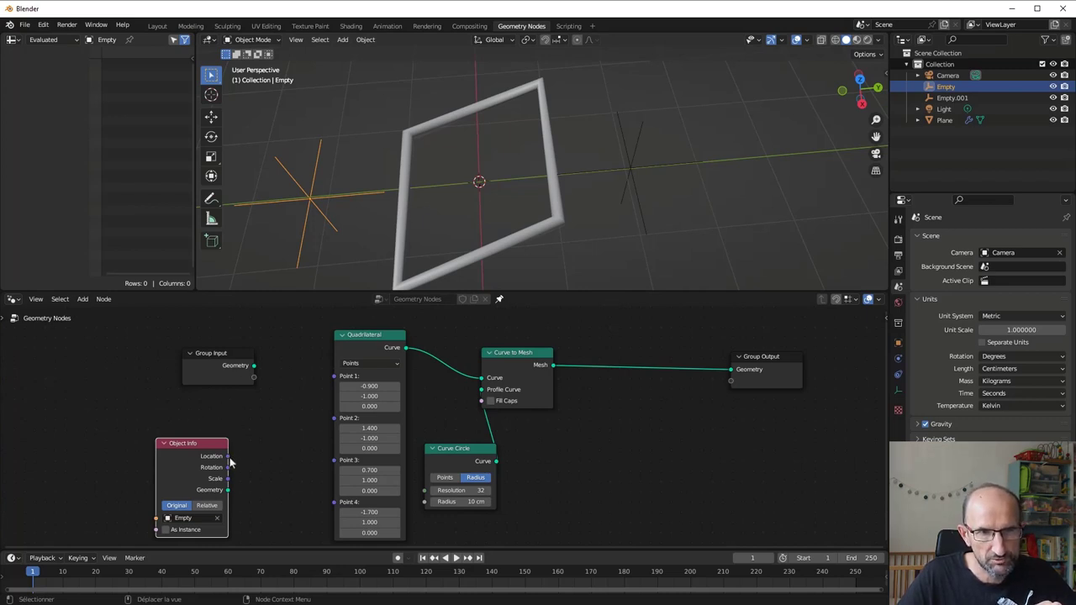
Link the Empty's Location to Point 1, then add an Object Info node for Empty.001.
drag(228, 457, 333, 376)
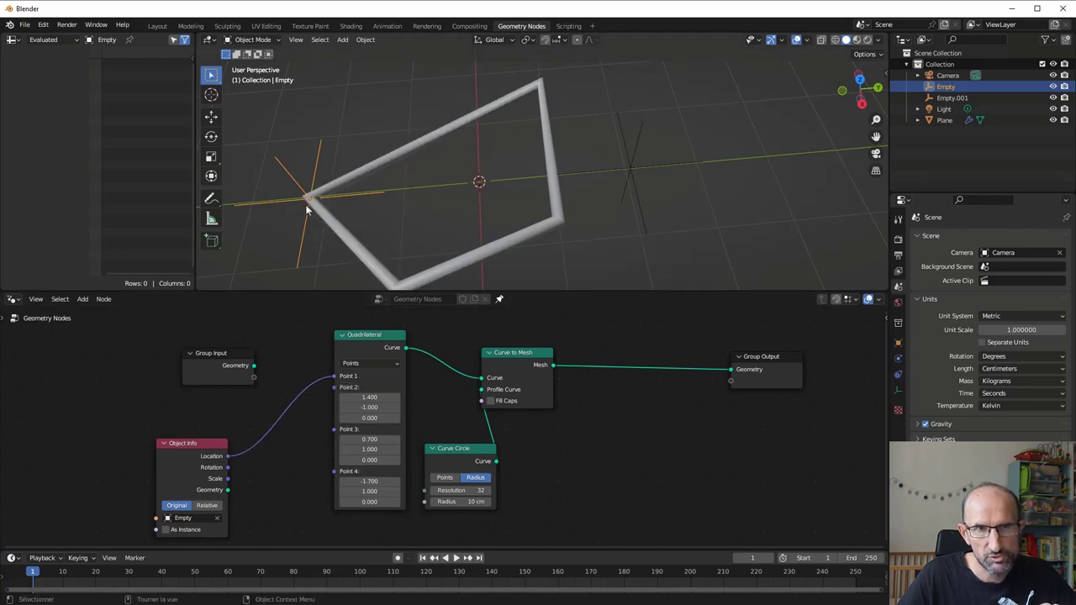
mouse_move(306, 202)
mouse_down()
mouse_move(259, 231)
mouse_move(396, 187)
mouse_up()
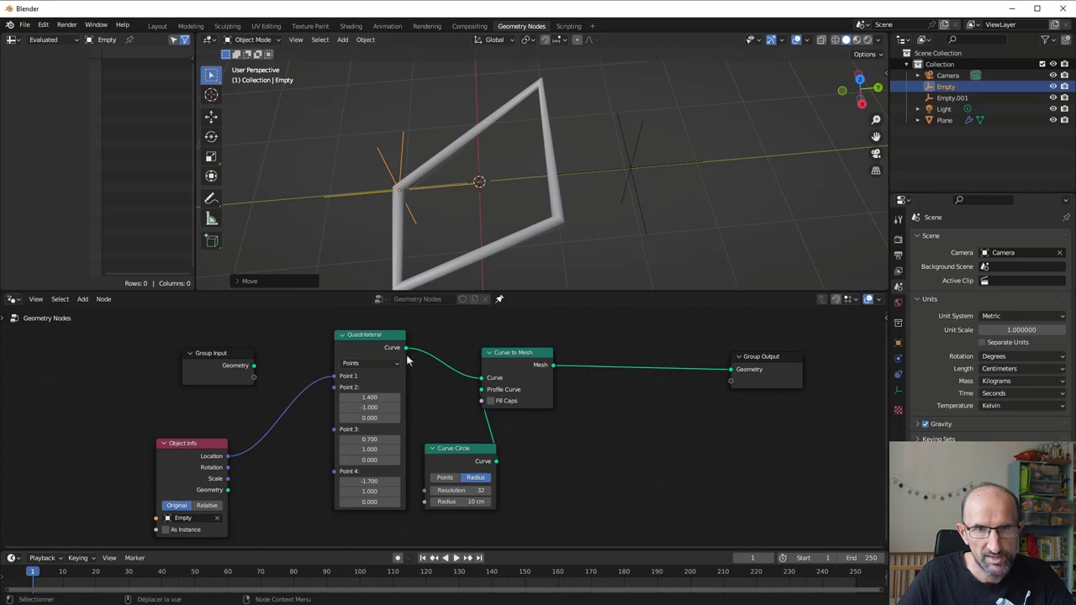
click(632, 173)
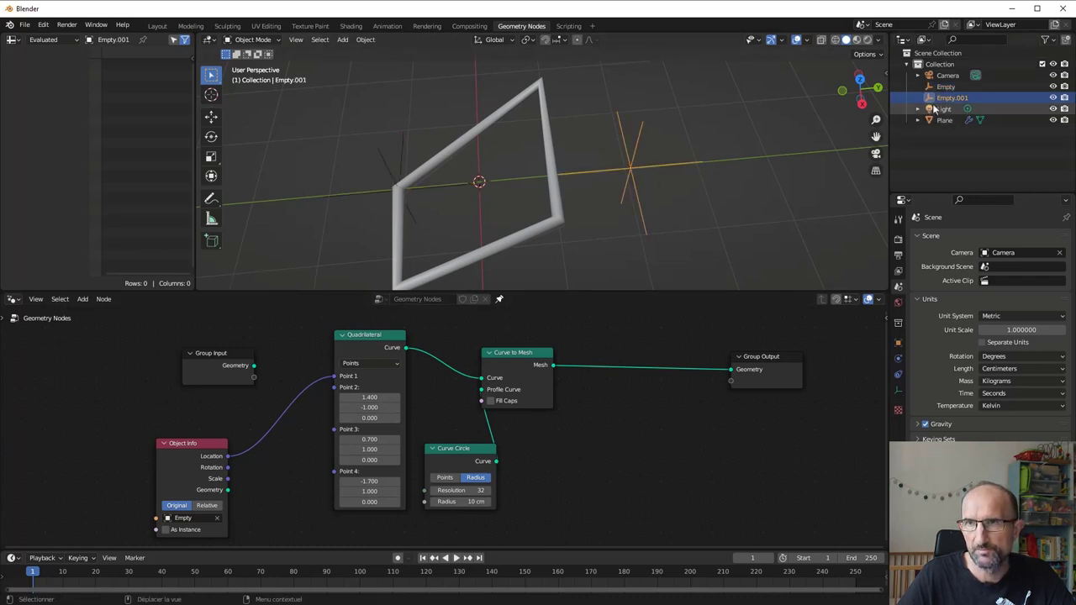
mouse_move(950, 98)
mouse_down()
mouse_move(254, 490)
mouse_move(237, 489)
mouse_up()
drag(214, 443, 142, 401)
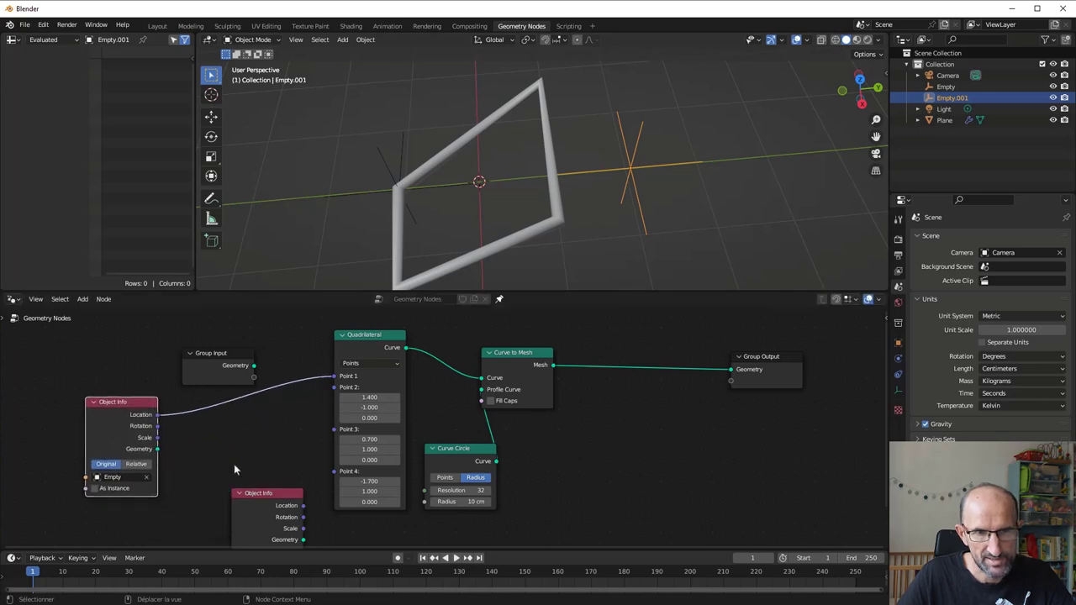
mouse_move(256, 498)
mouse_down()
mouse_move(107, 518)
mouse_move(335, 398)
mouse_up()
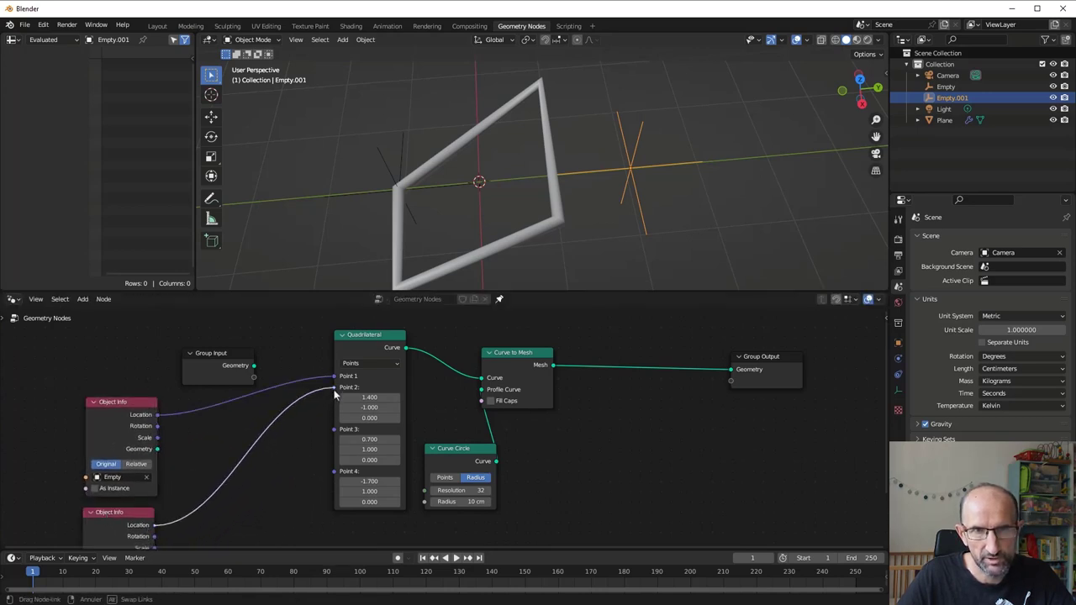
Move Empty.001 to reshape the frame and inspect the result.
key(g)
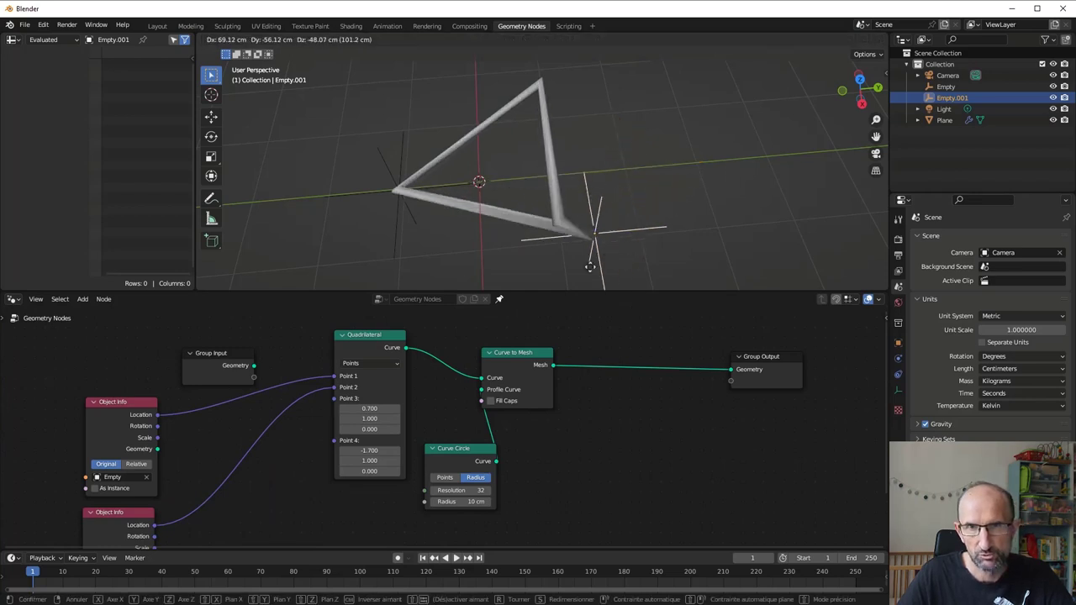
click(410, 270)
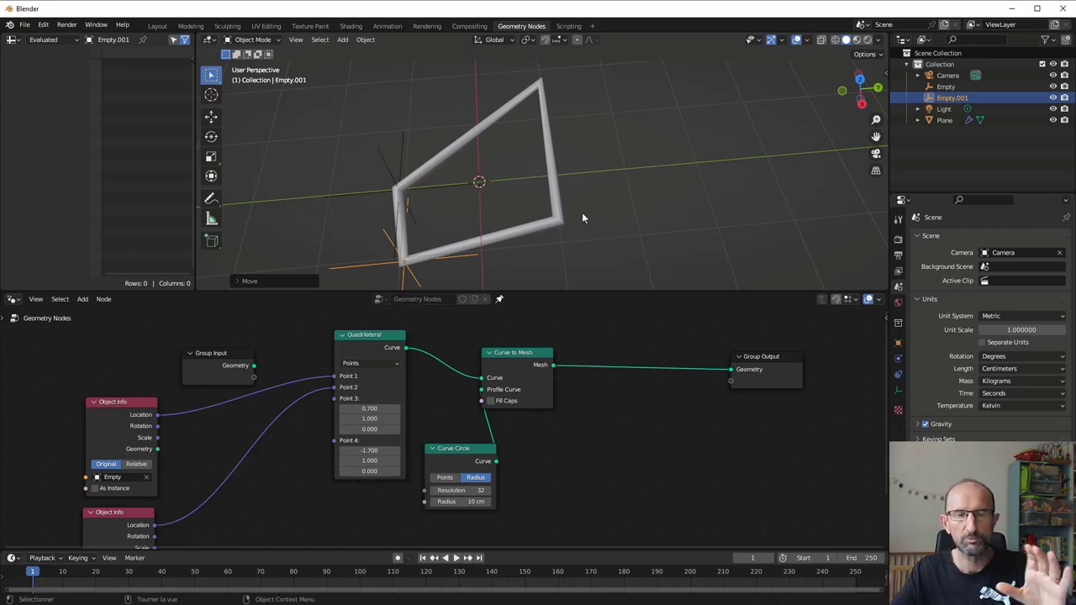
middle_drag(582, 213, 537, 288)
scroll(447, 408, down, 1)
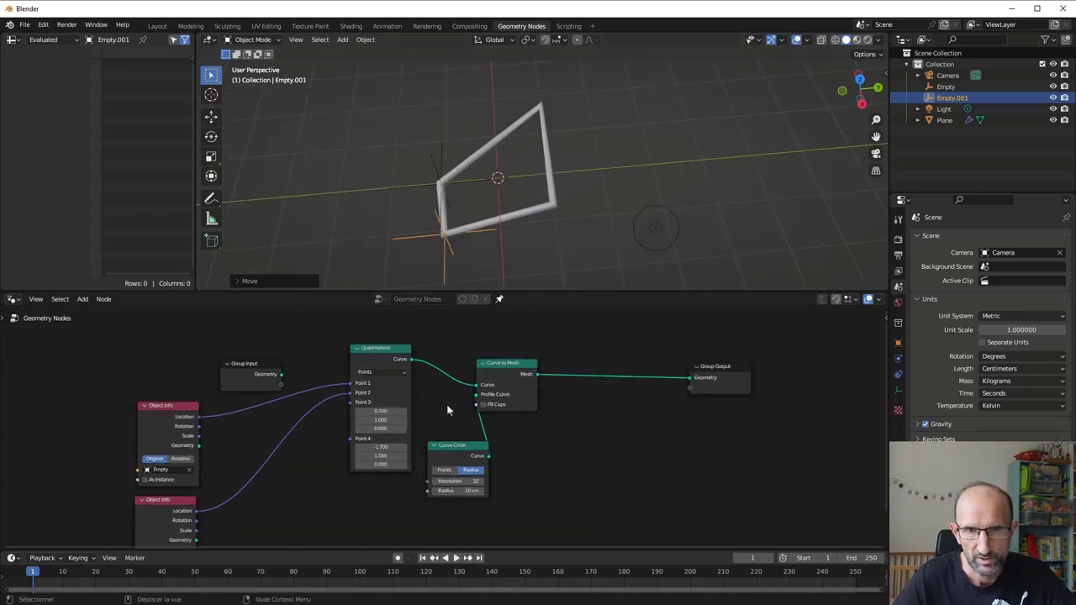
mouse_move(447, 408)
middle_down()
mouse_move(309, 416)
mouse_move(432, 394)
middle_up()
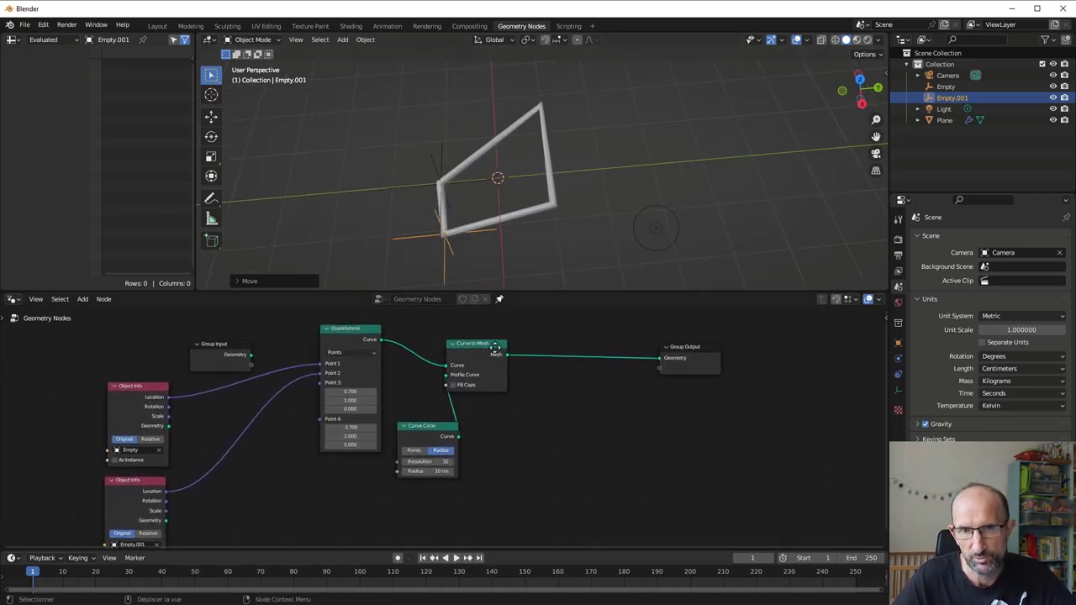
Rearrange the Curve to Mesh and Curve Circle nodes around the Quadrilateral.
drag(495, 348, 534, 343)
mouse_move(436, 431)
mouse_down()
mouse_move(389, 471)
mouse_move(369, 471)
mouse_up()
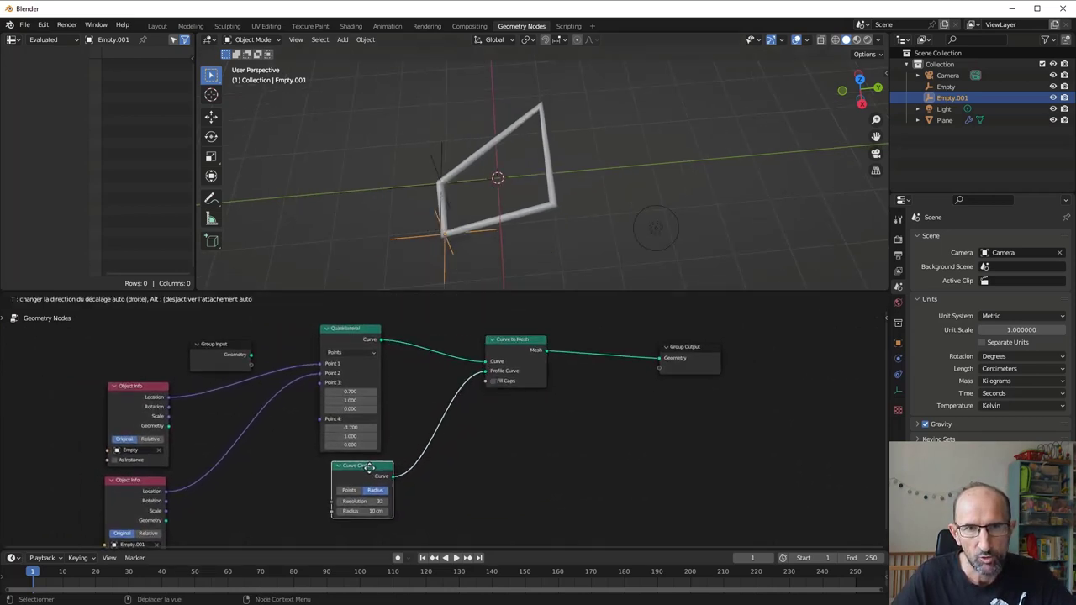
scroll(369, 475, up, 2)
scroll(404, 458, down, 2)
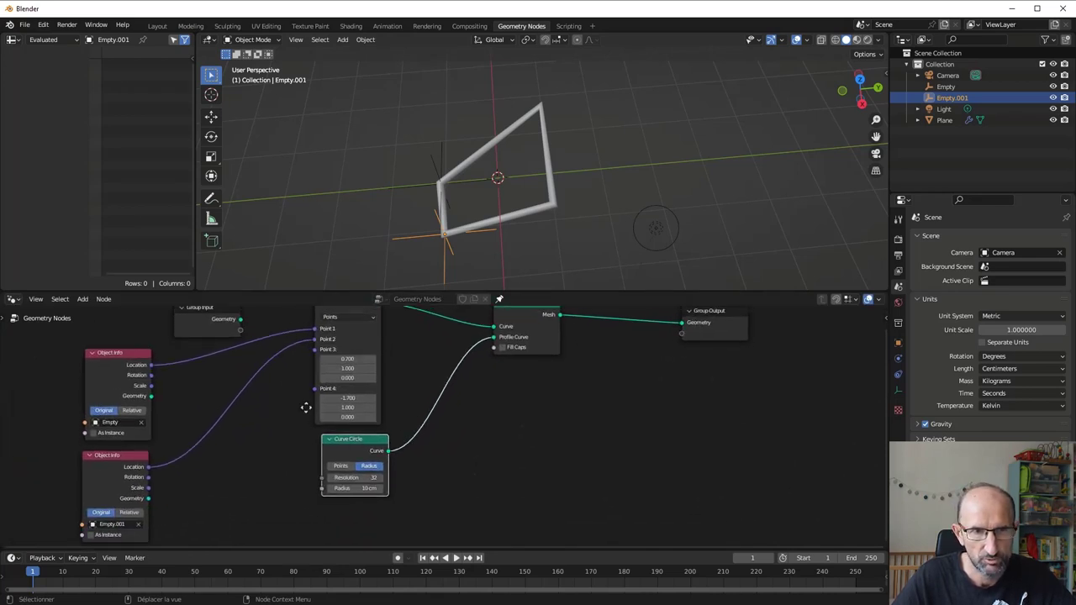
shift+scroll(332, 421, up, 4)
click(344, 383)
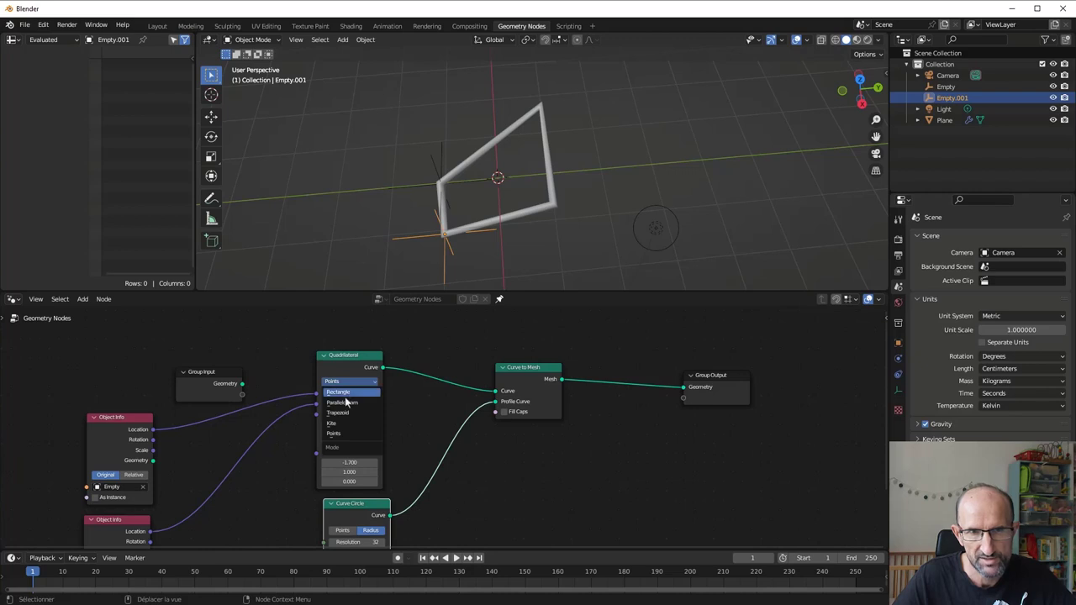
click(344, 425)
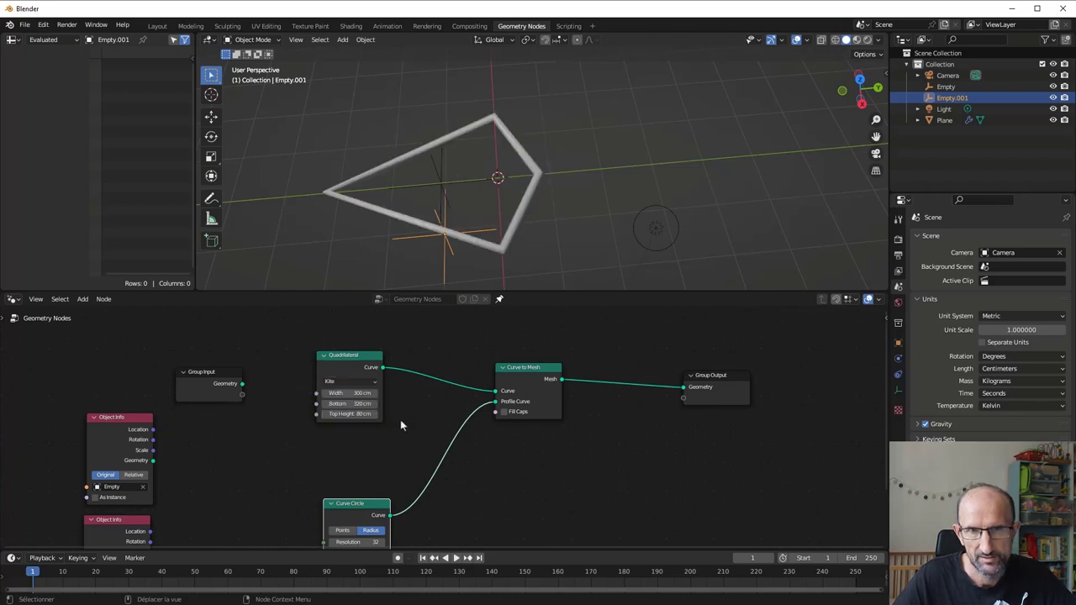
middle_drag(399, 438, 386, 396)
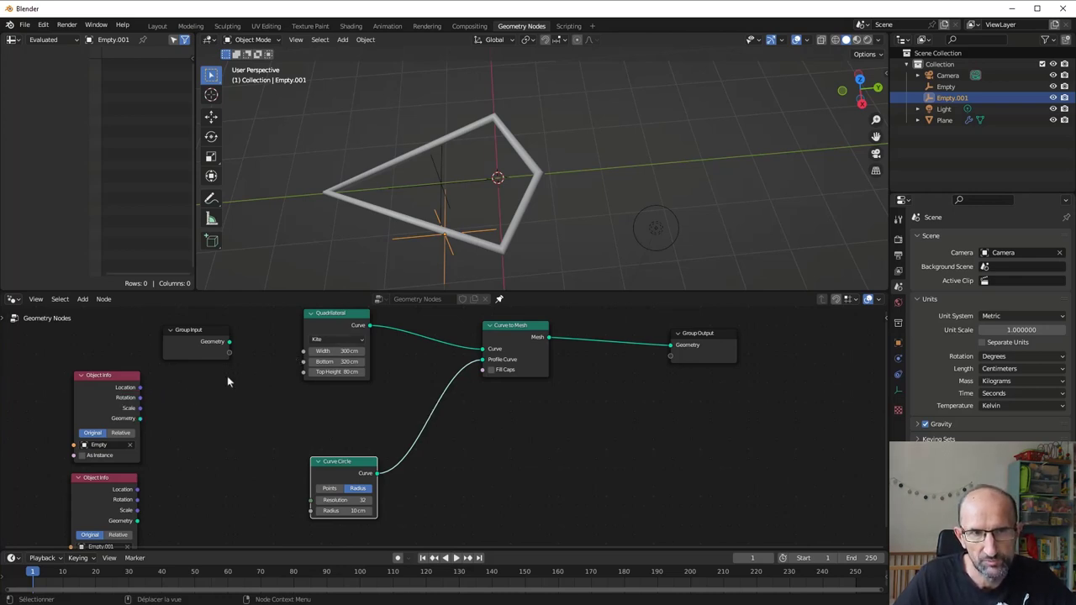
drag(139, 387, 303, 352)
middle_drag(446, 201, 464, 193)
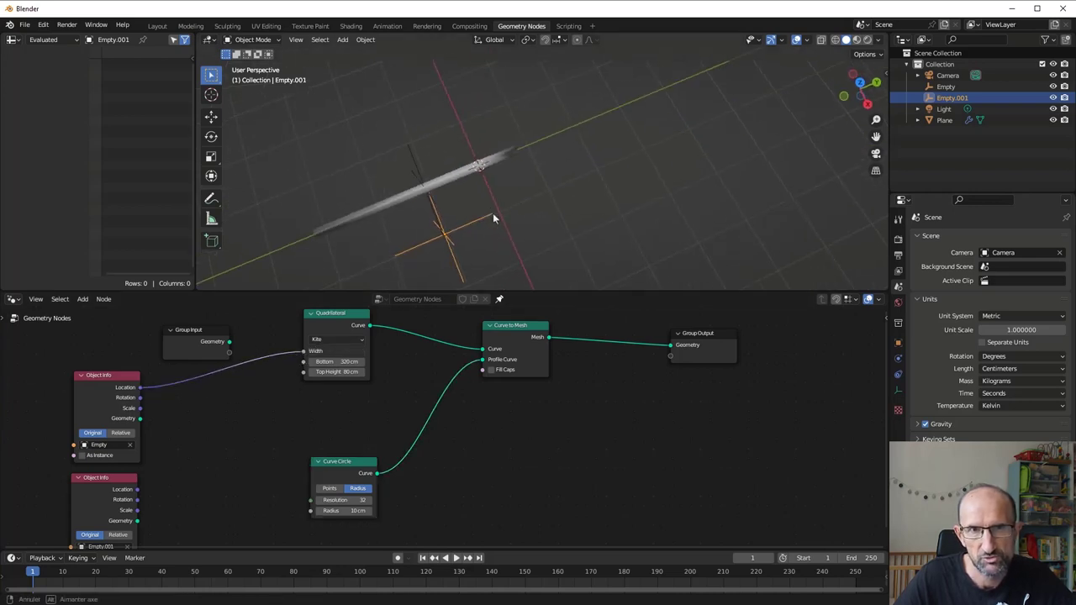
key(ctrl+z)
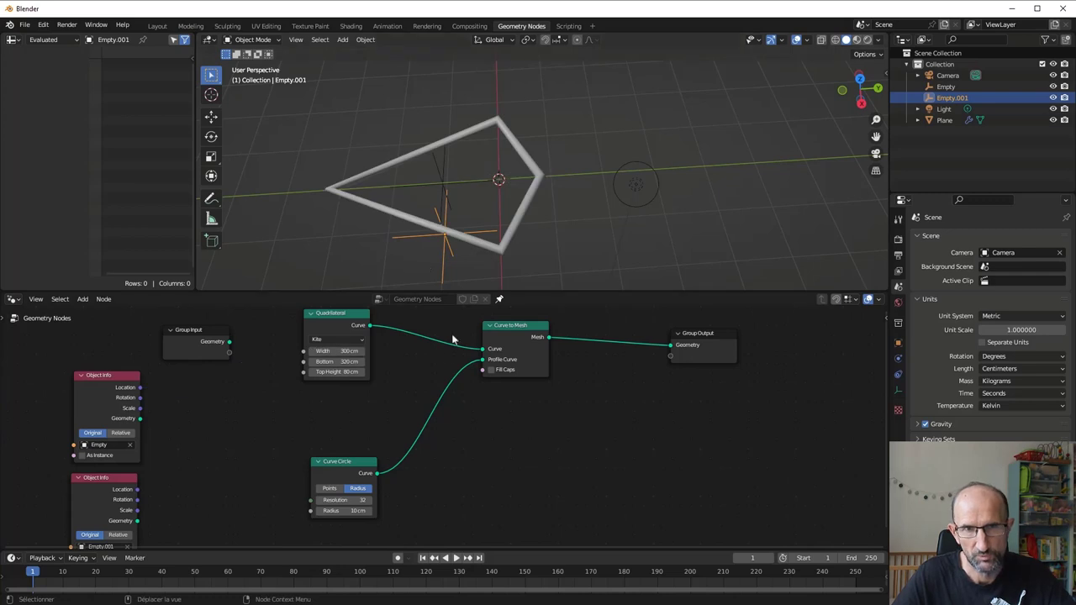
middle_drag(439, 363, 396, 380)
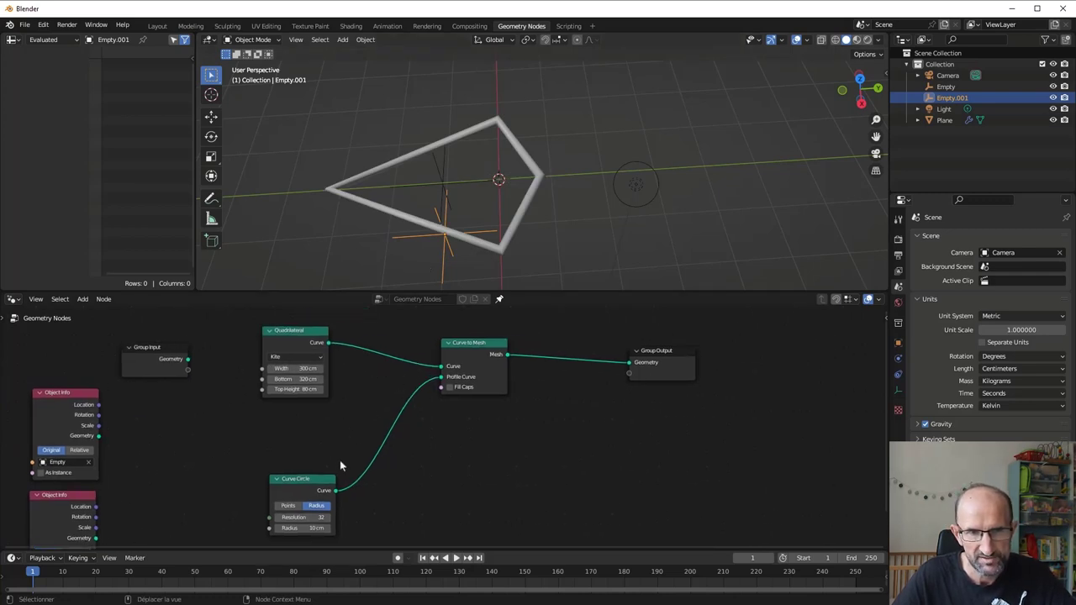
Add a Distribute Points in Volume node, then delete it again.
click(307, 481)
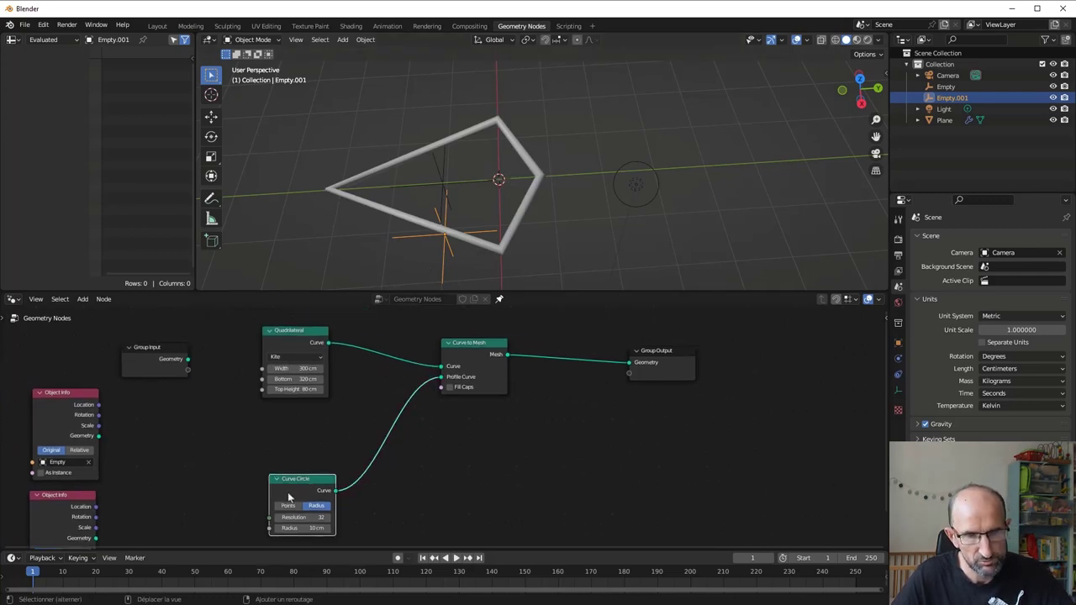
key(shift+a)
click(362, 481)
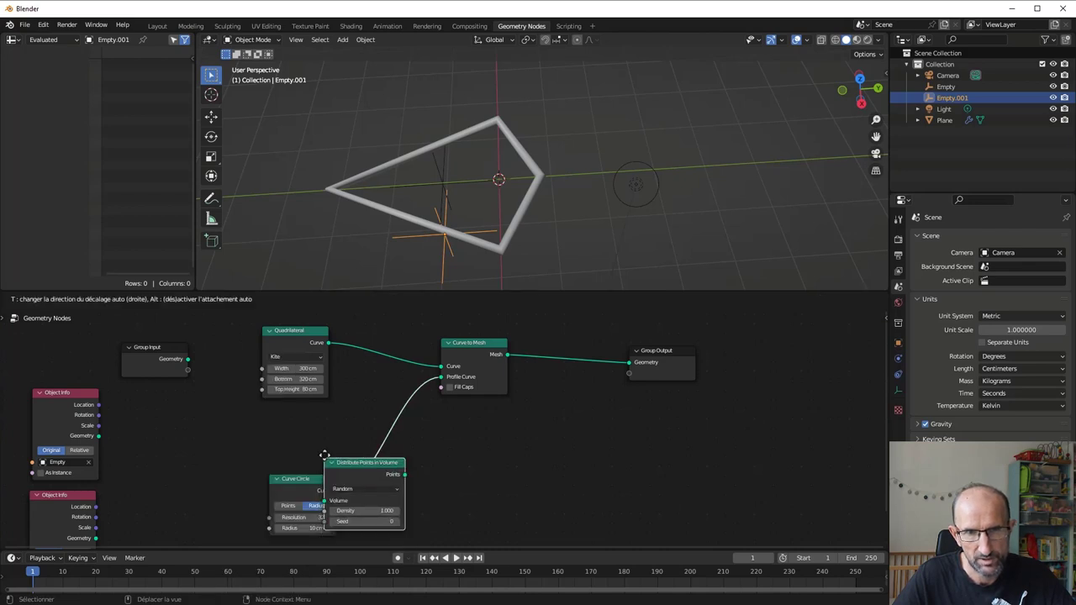
click(445, 461)
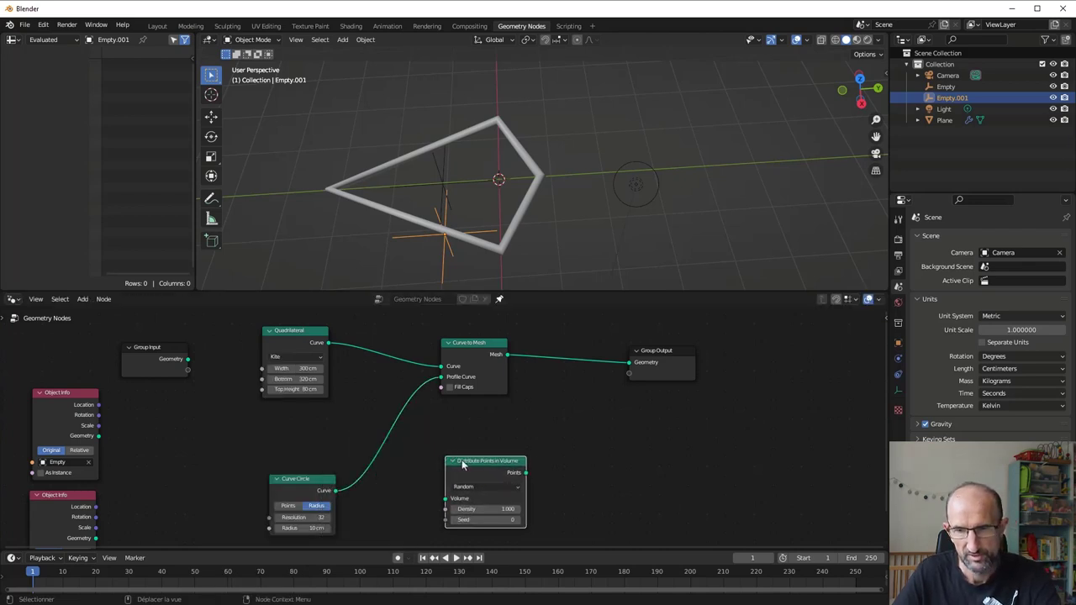
key(x)
Dismiss the Switch Type popup and reselect the Curve Circle node.
click(296, 484)
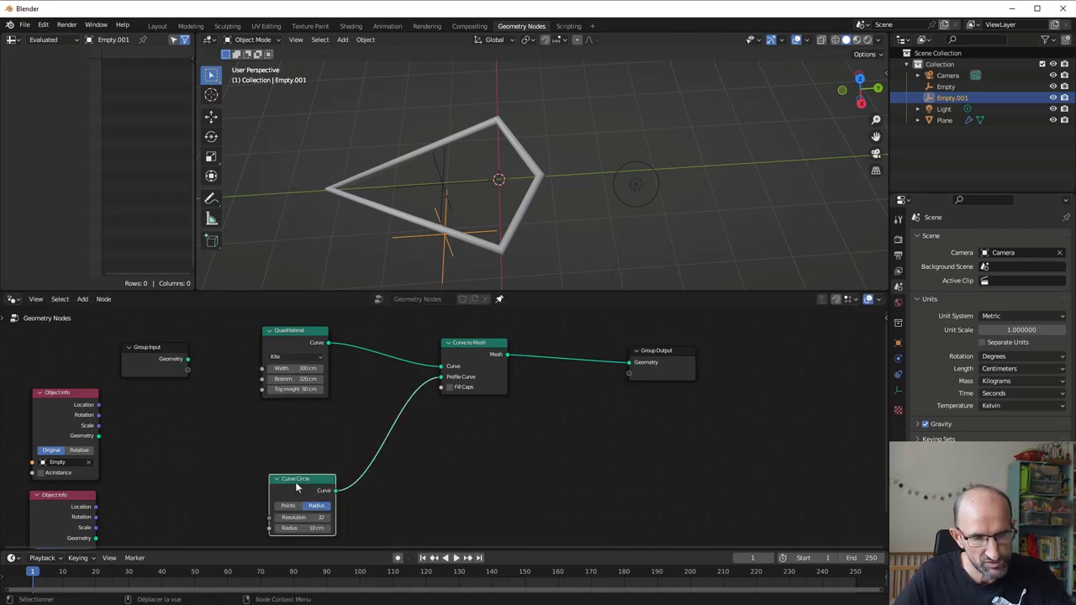
key(shift+s)
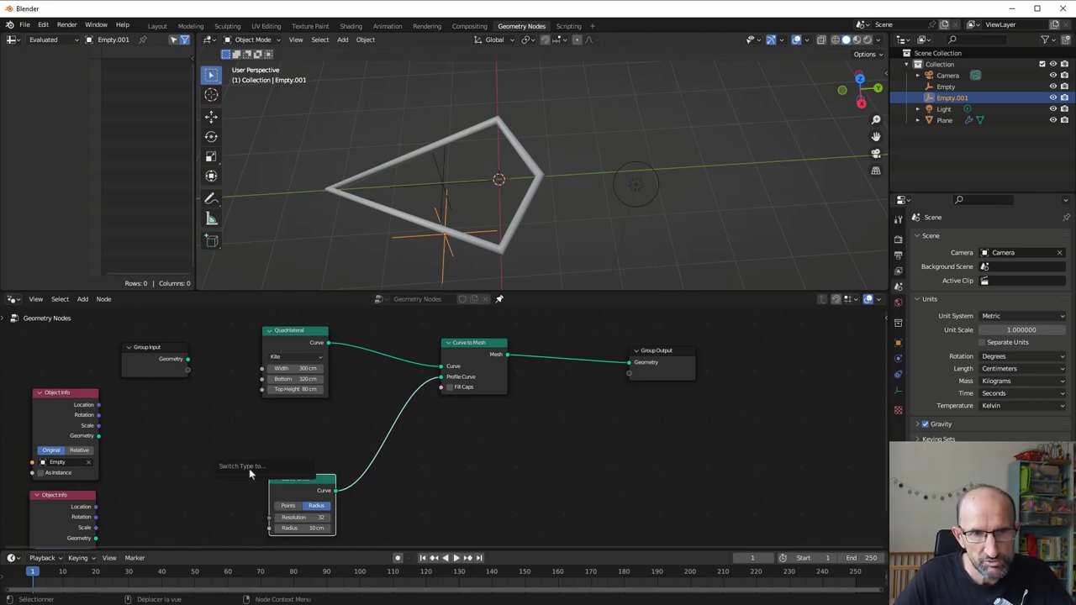
click(311, 455)
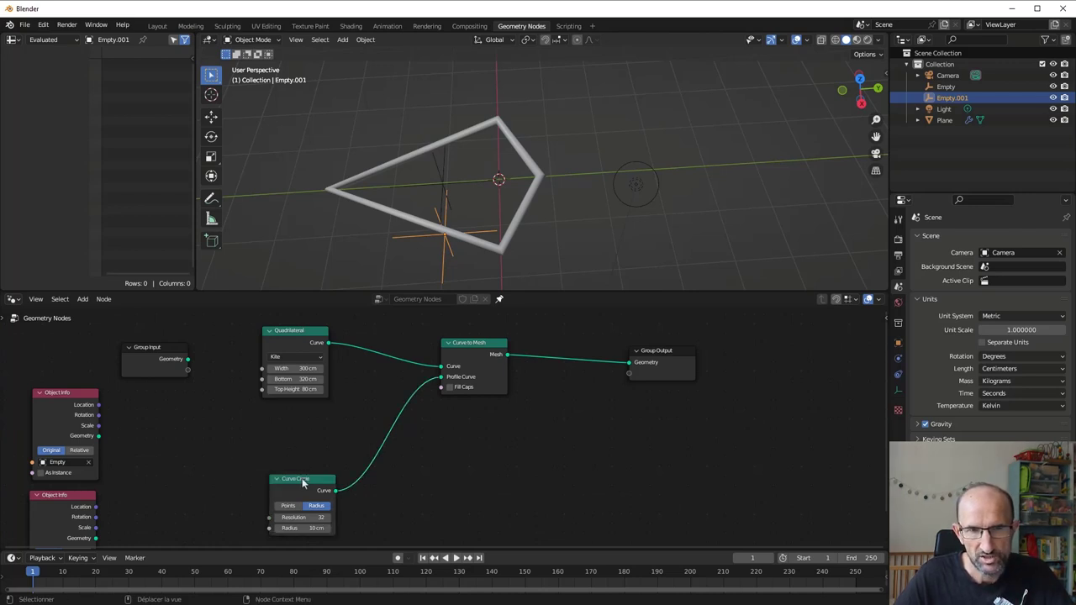
click(304, 483)
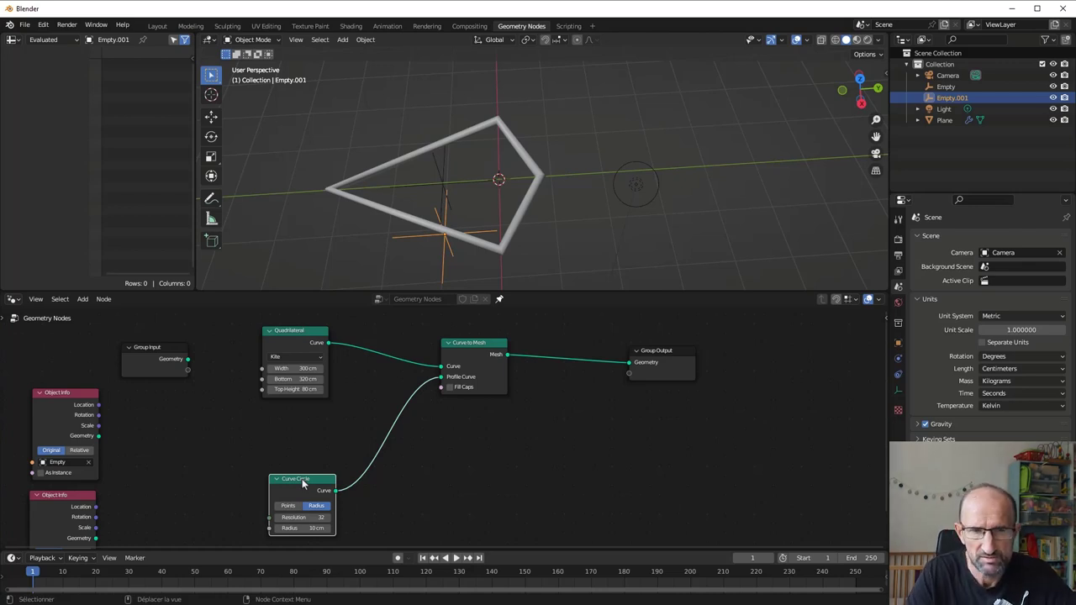
mouse_move(357, 446)
middle_down()
mouse_move(364, 391)
mouse_move(359, 435)
middle_up()
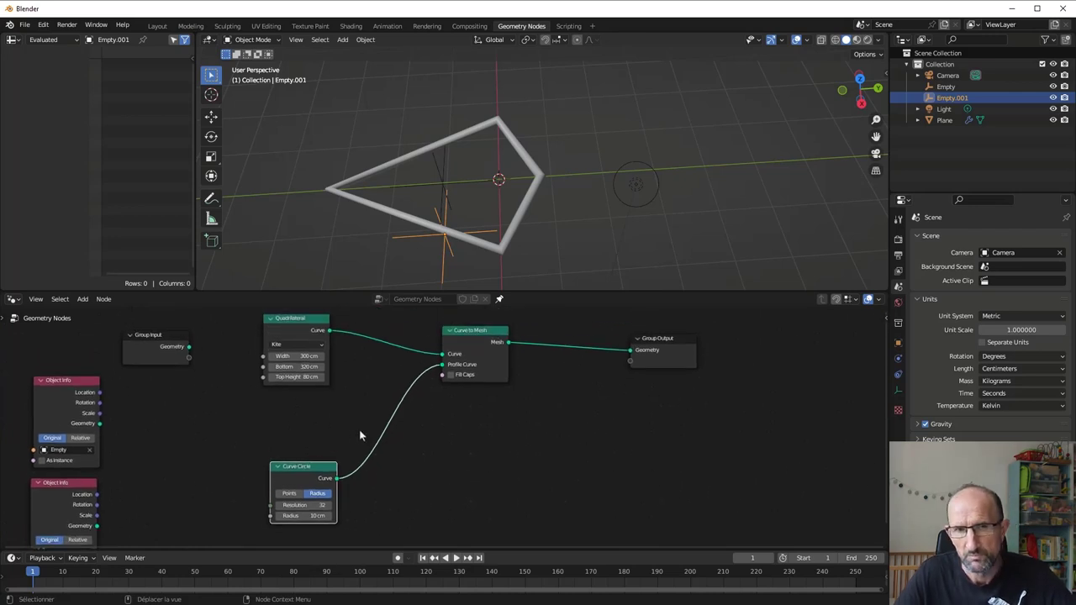
Delete the Curve Circle node and browse 'curve' search results without adding one.
key(x)
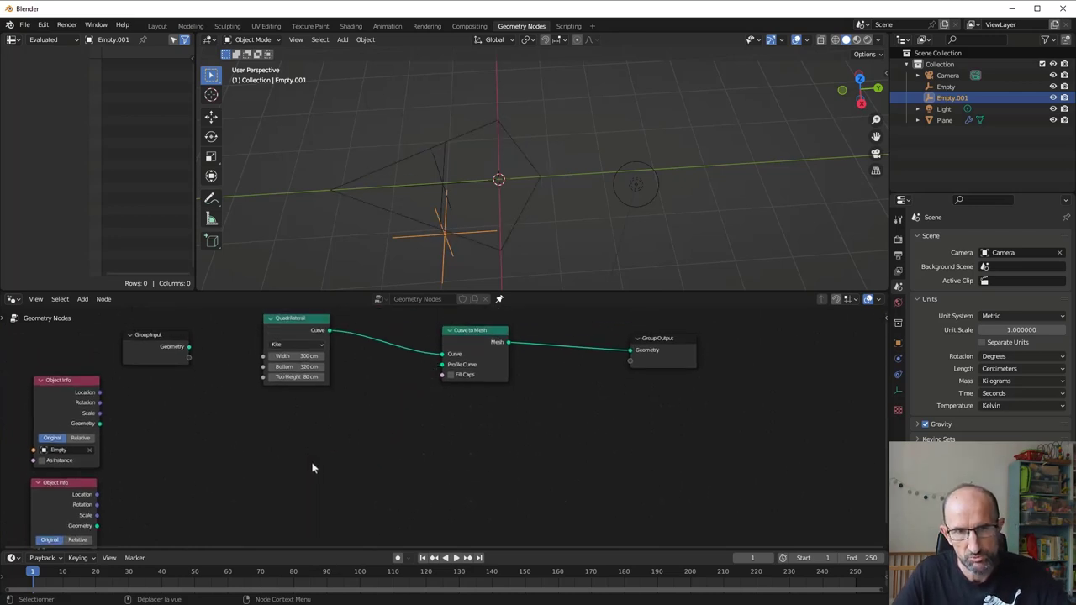
key(shift+a)
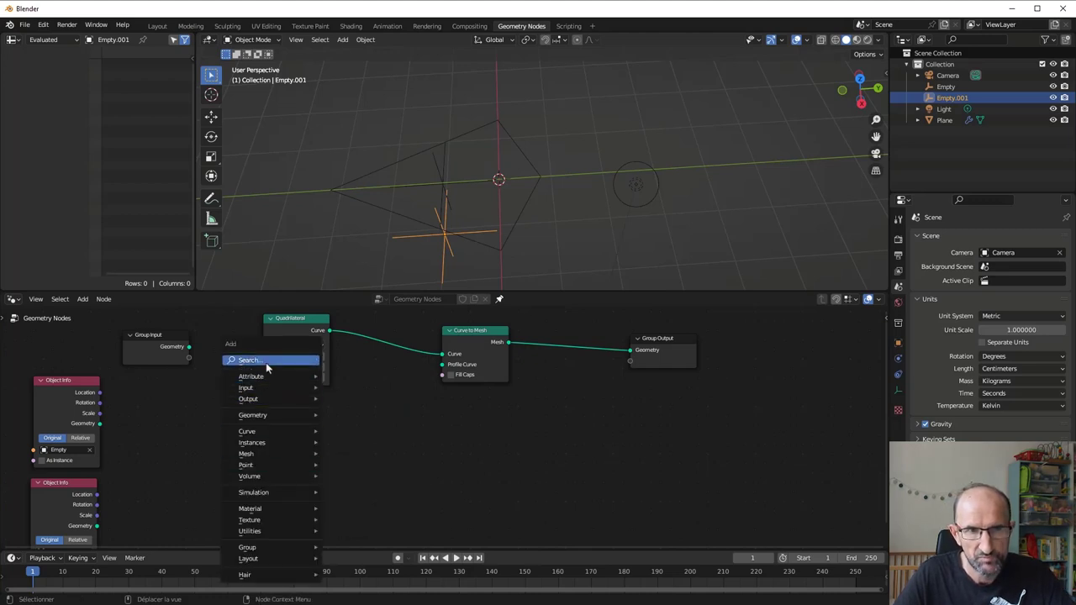
click(266, 363)
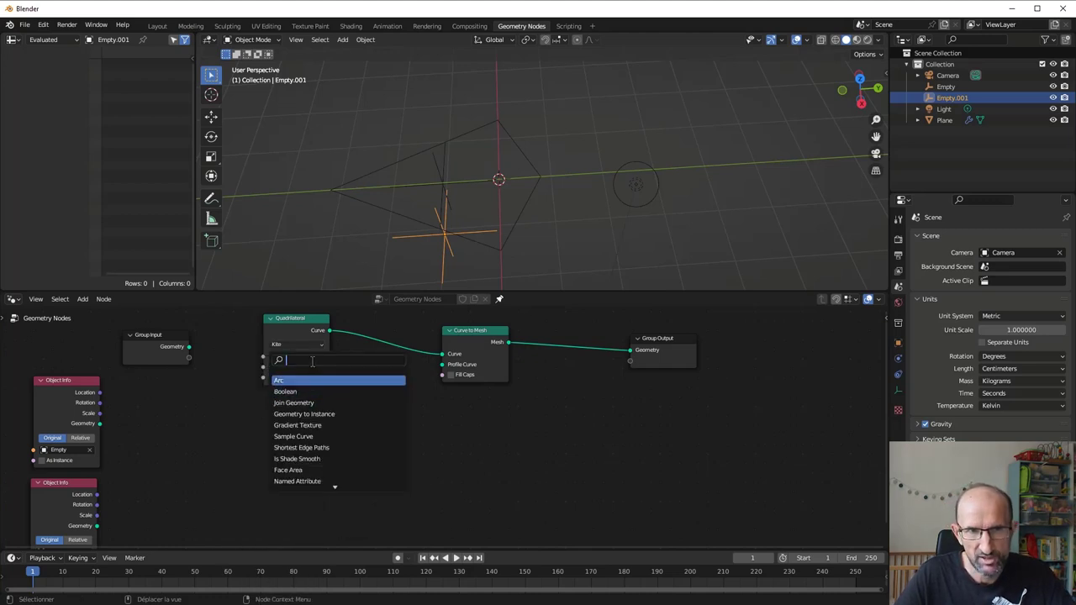
text(curve)
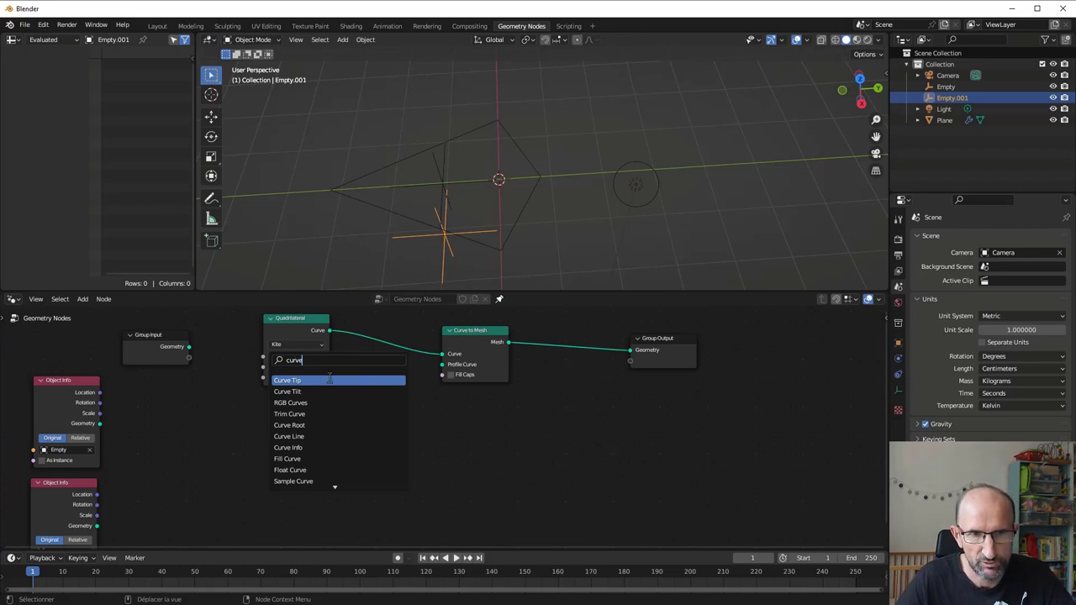
key(Down)
key(Down)
key(Down)
key(Down)
key(Down)
key(Down)
key(Down)
key(Down)
key(Down)
key(Down)
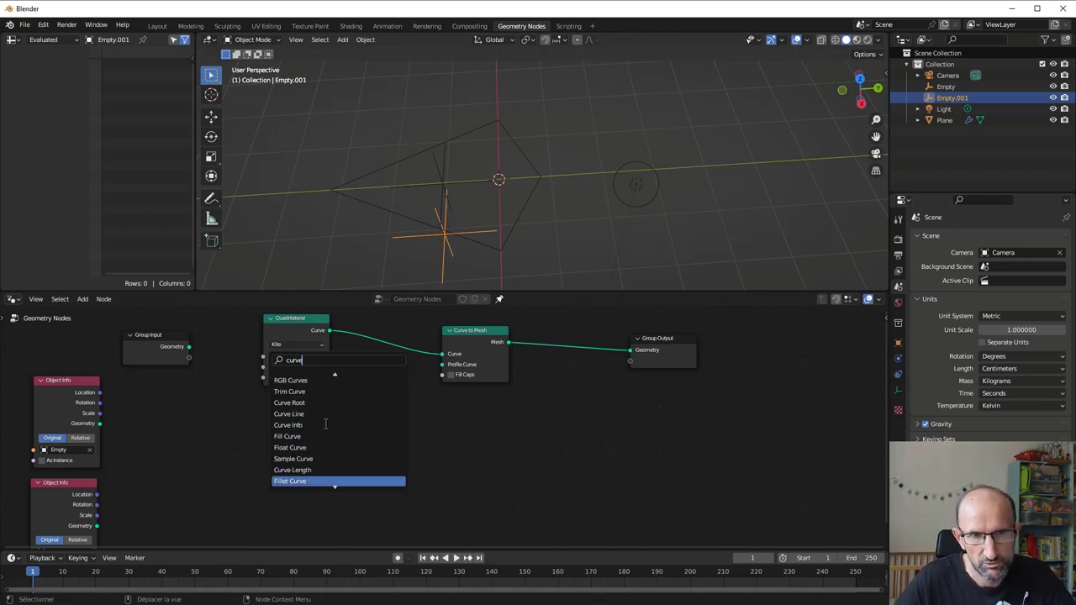
key(Down)
key(Down)
key(Down)
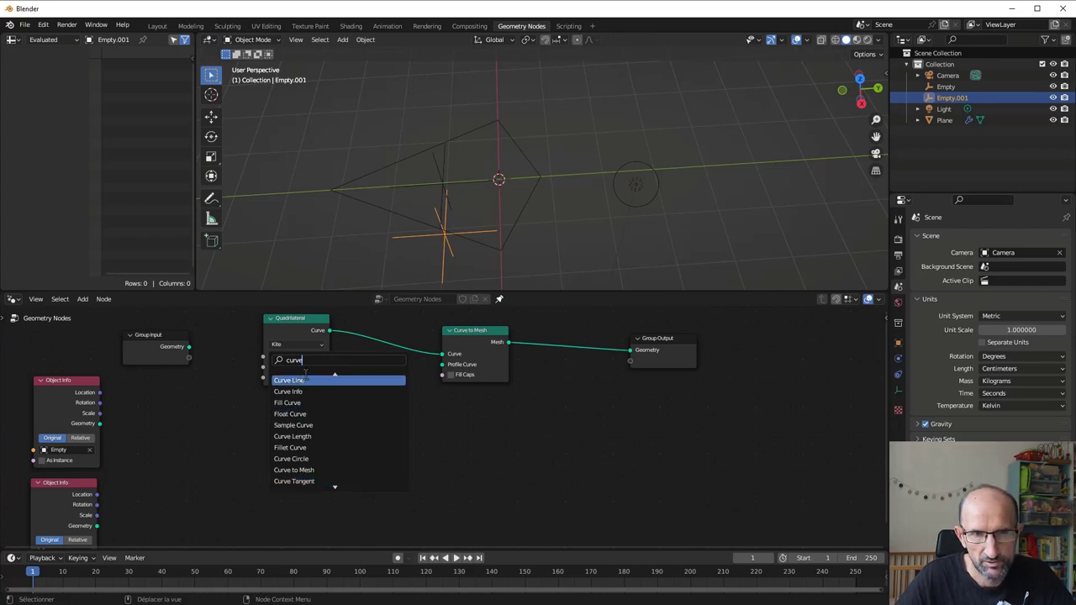
key(Escape)
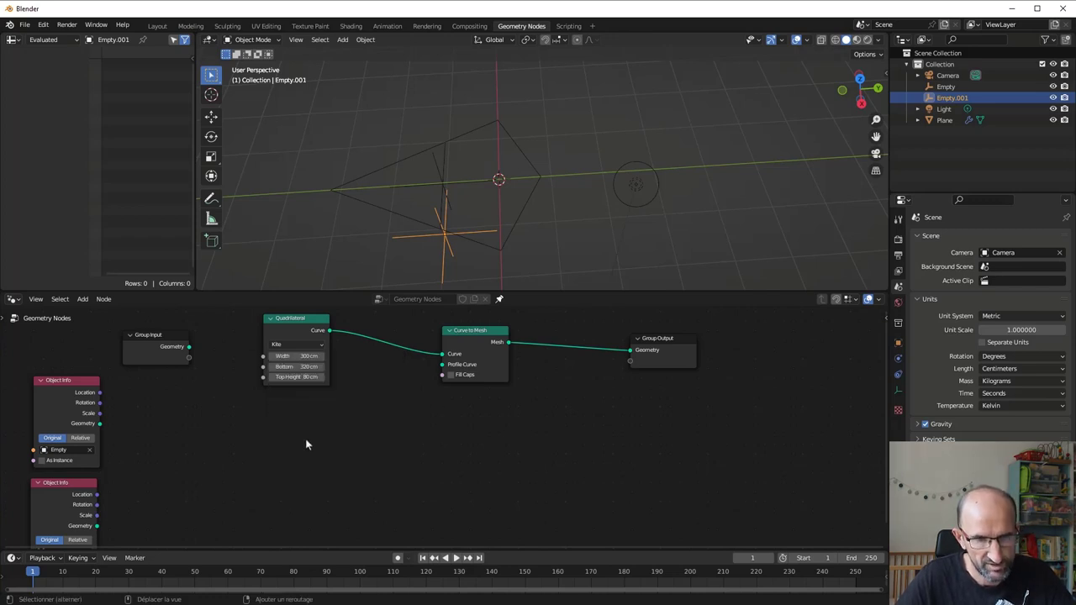
Add a Quadratic Bezier node and connect it to Curve to Mesh's Profile Curve.
key(shift+a)
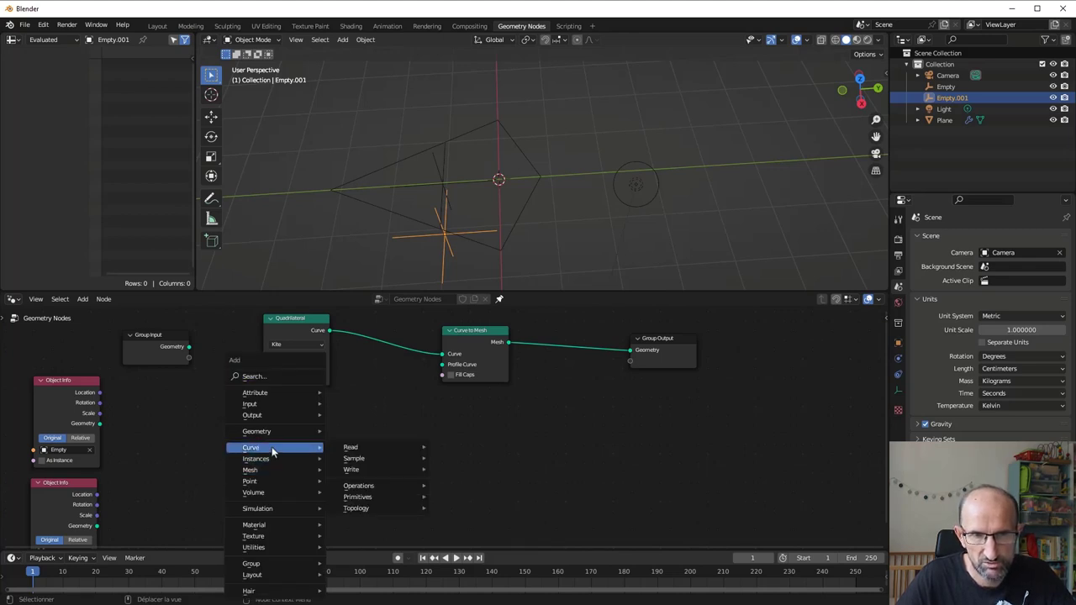
mouse_move(358, 497)
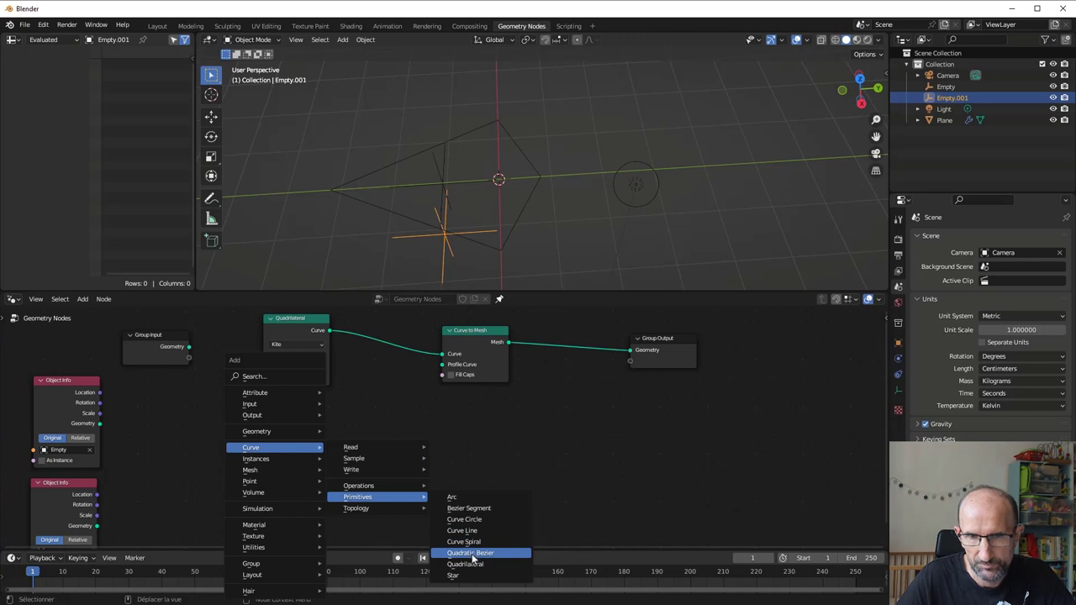
click(473, 553)
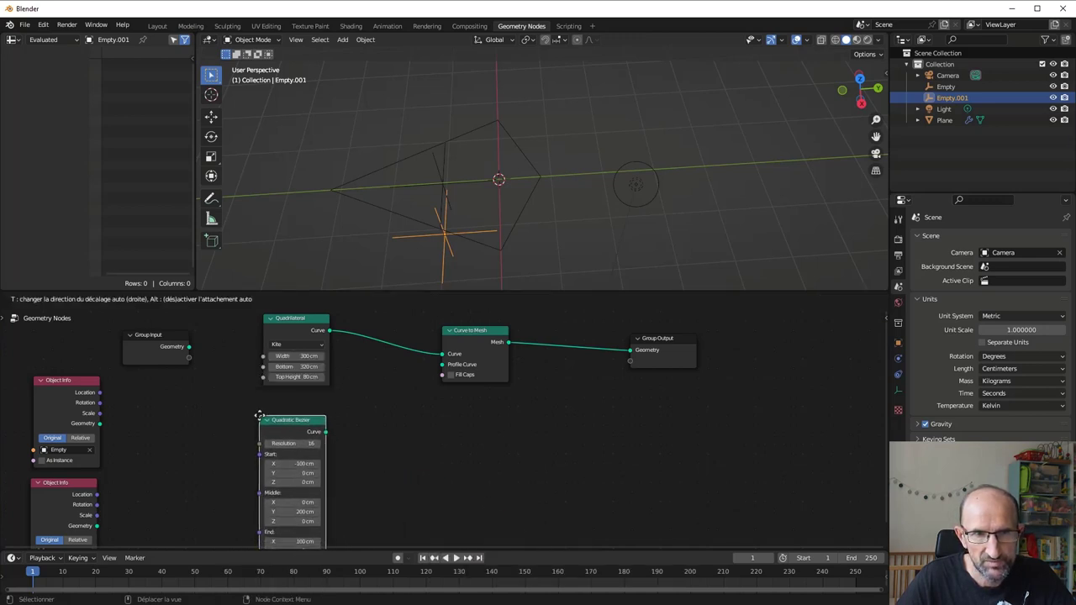
click(260, 415)
drag(325, 431, 443, 364)
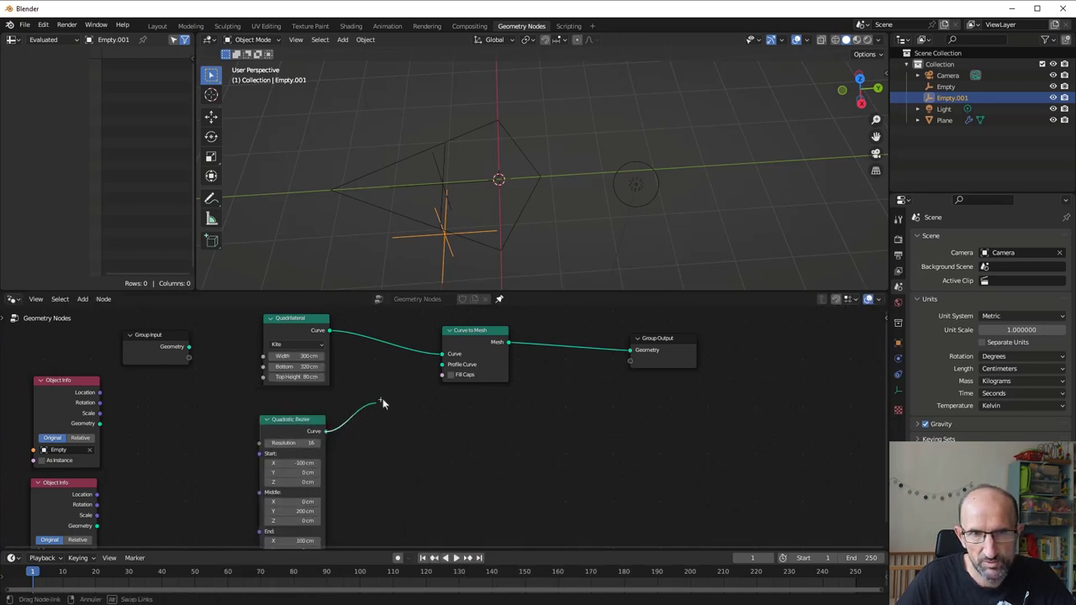
Inspect the swept sheet and move the Curve to Mesh node left.
mouse_move(519, 207)
middle_down()
mouse_move(488, 168)
mouse_move(439, 145)
mouse_move(400, 153)
mouse_move(505, 202)
mouse_move(542, 197)
mouse_move(530, 201)
middle_up()
scroll(540, 200, down, 2)
scroll(483, 325, up, 1)
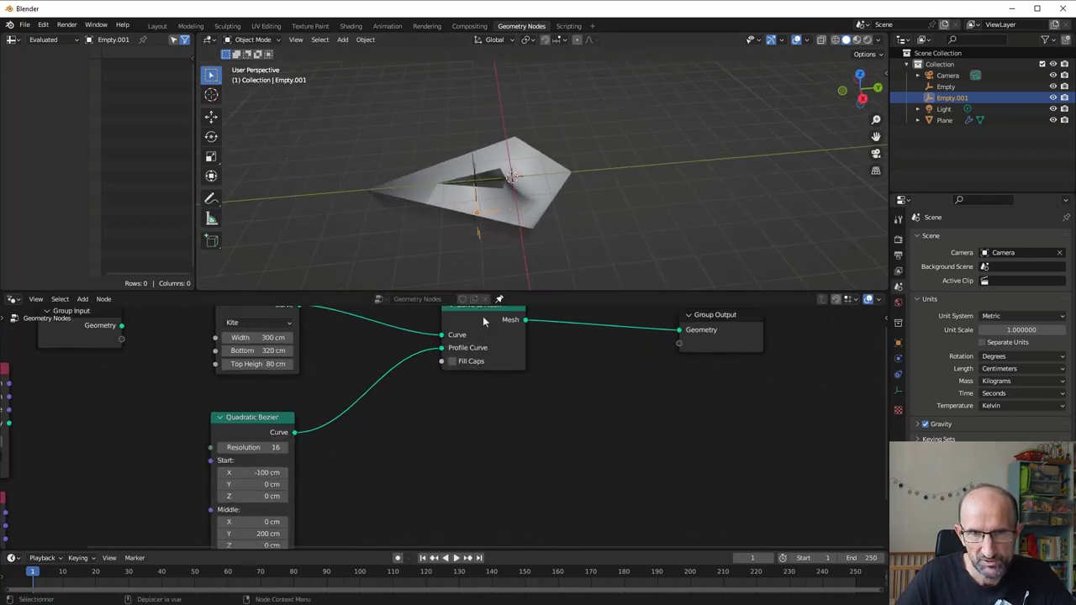
middle_drag(483, 316, 444, 366)
drag(444, 366, 382, 353)
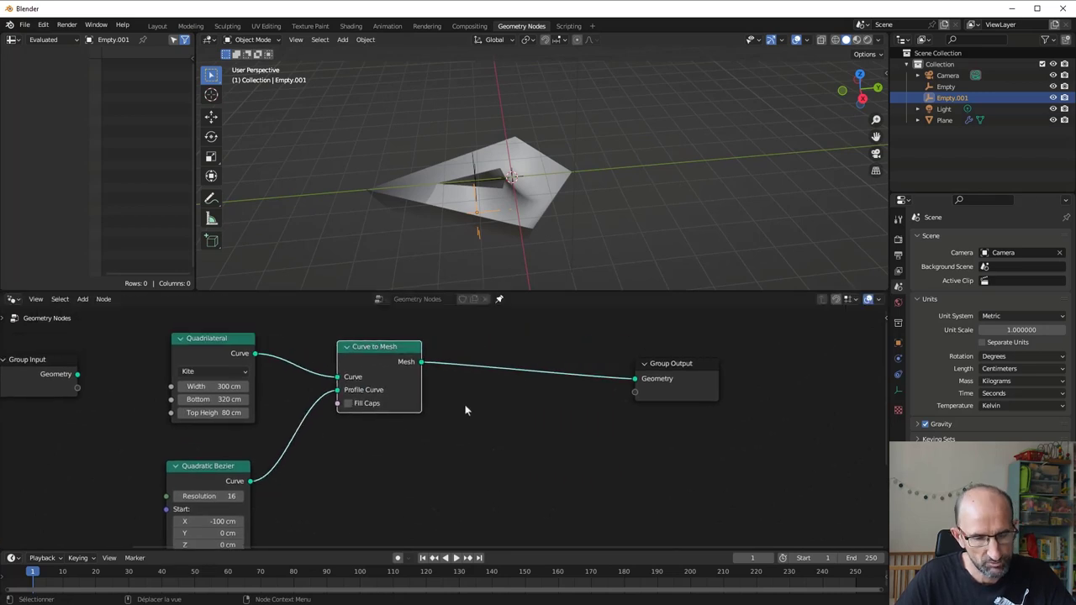
Insert a level-3 Subdivide Mesh node before the Group Output.
key(shift+a)
click(449, 332)
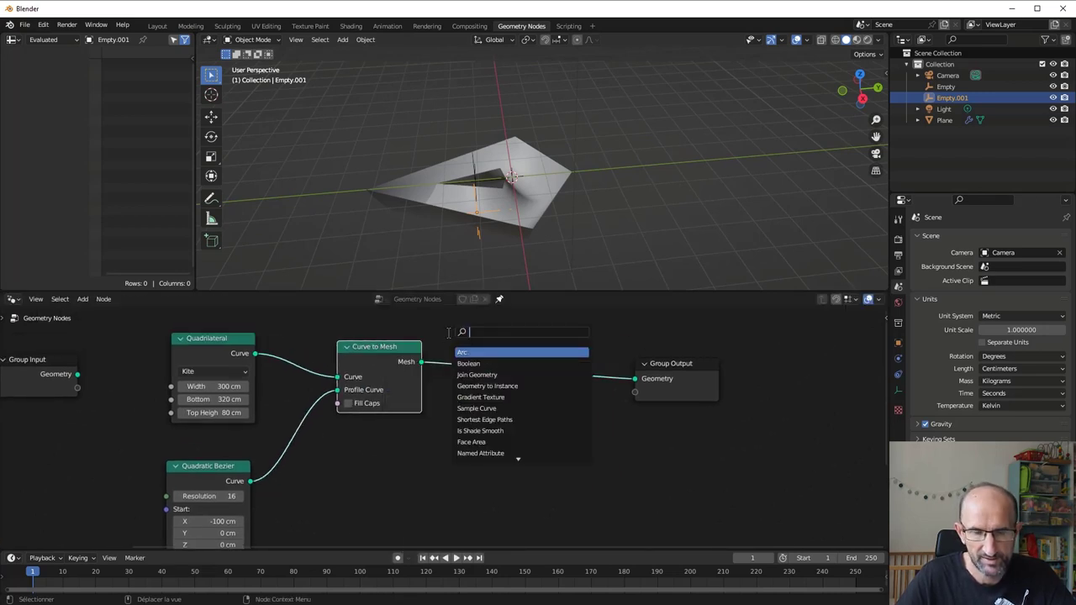
text(sub)
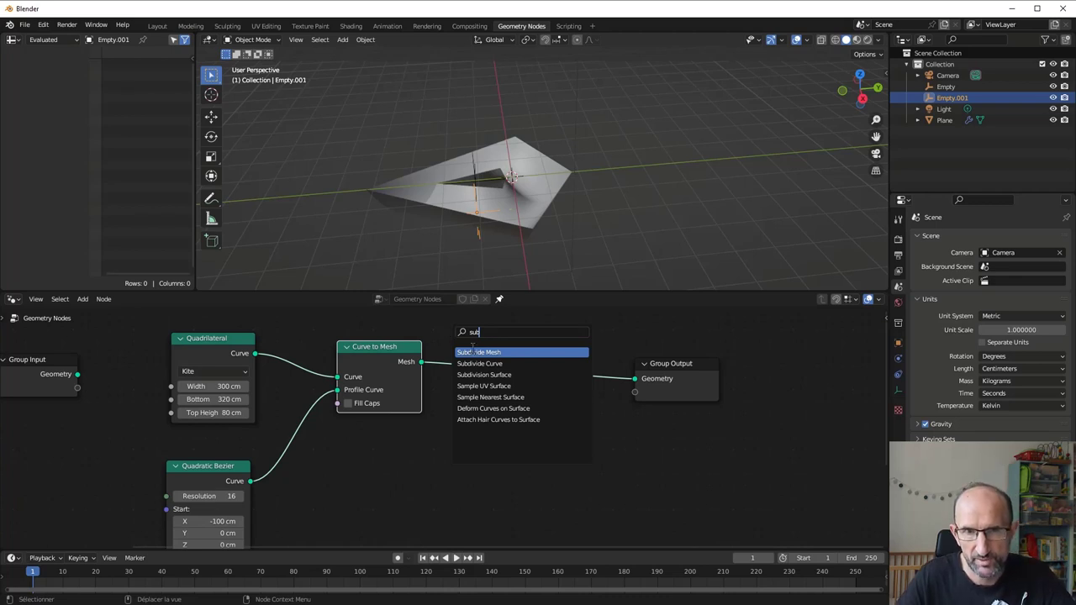
click(476, 354)
click(547, 386)
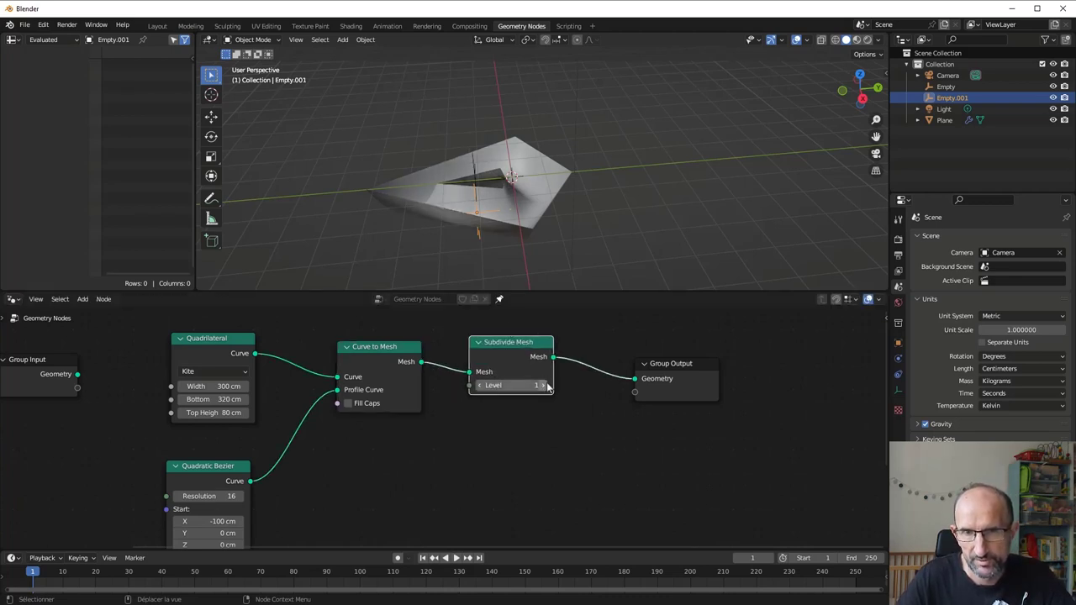
click(547, 386)
click(547, 385)
middle_drag(581, 281, 530, 271)
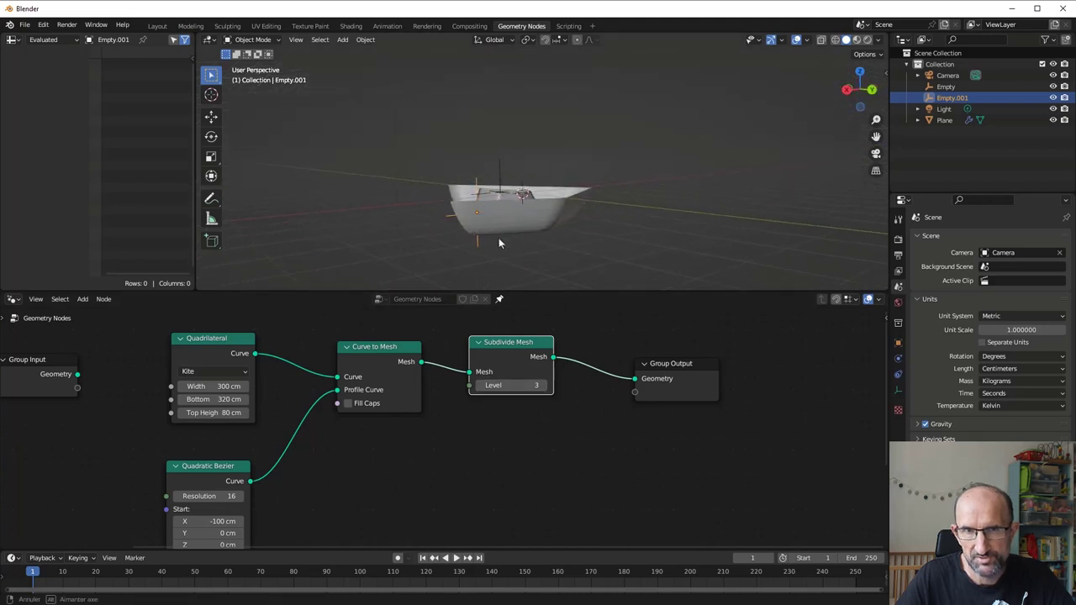
Set the Quadratic Bezier's Middle X to 0 cm and End X to 210 cm.
middle_drag(275, 495, 370, 341)
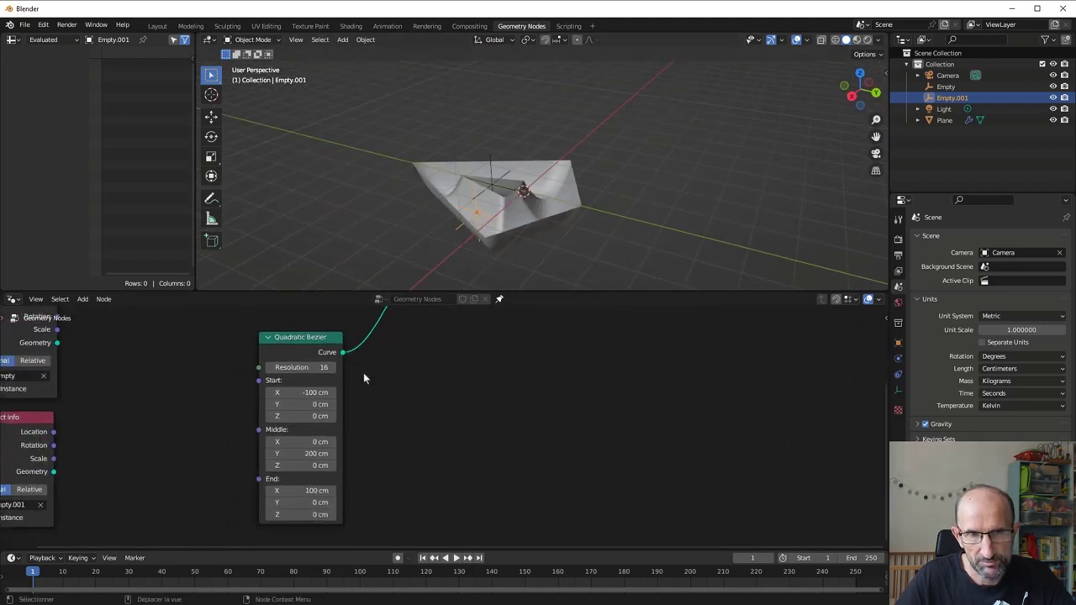
drag(308, 368, 579, 374)
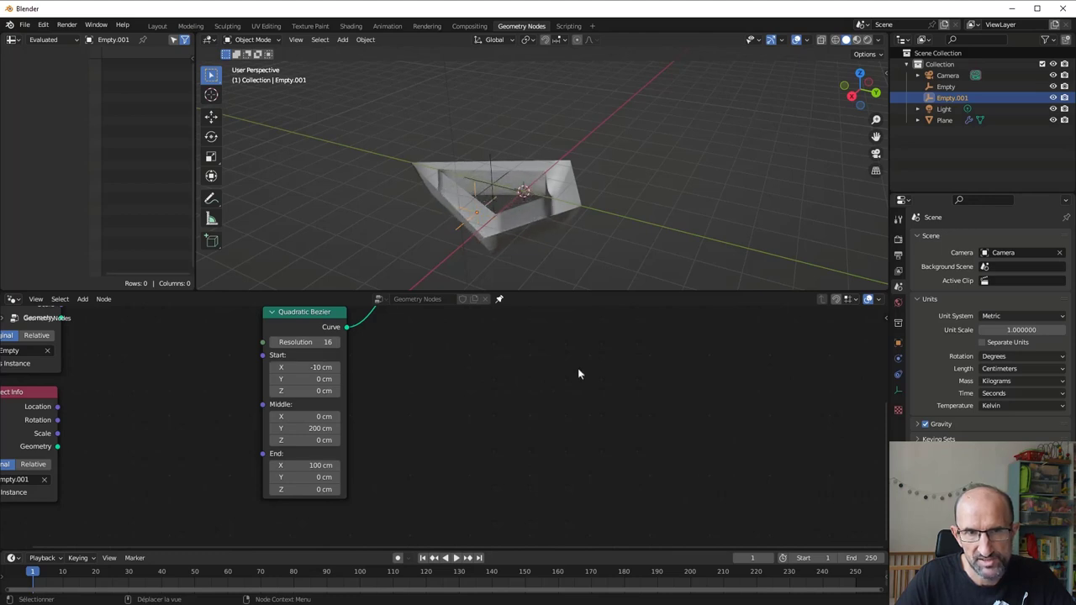
drag(319, 417, 252, 417)
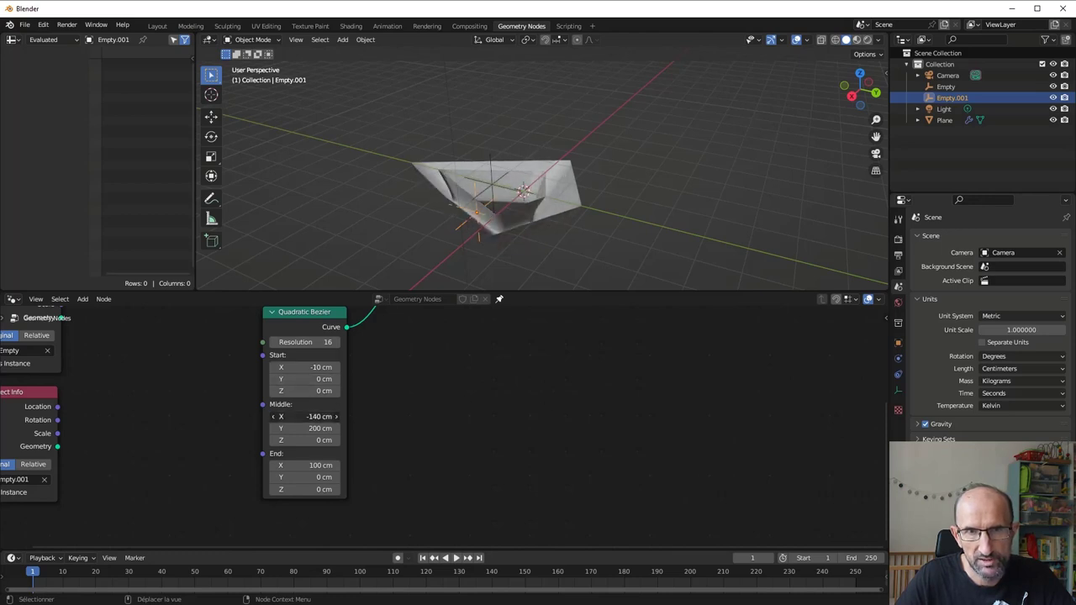
drag(320, 416, 353, 416)
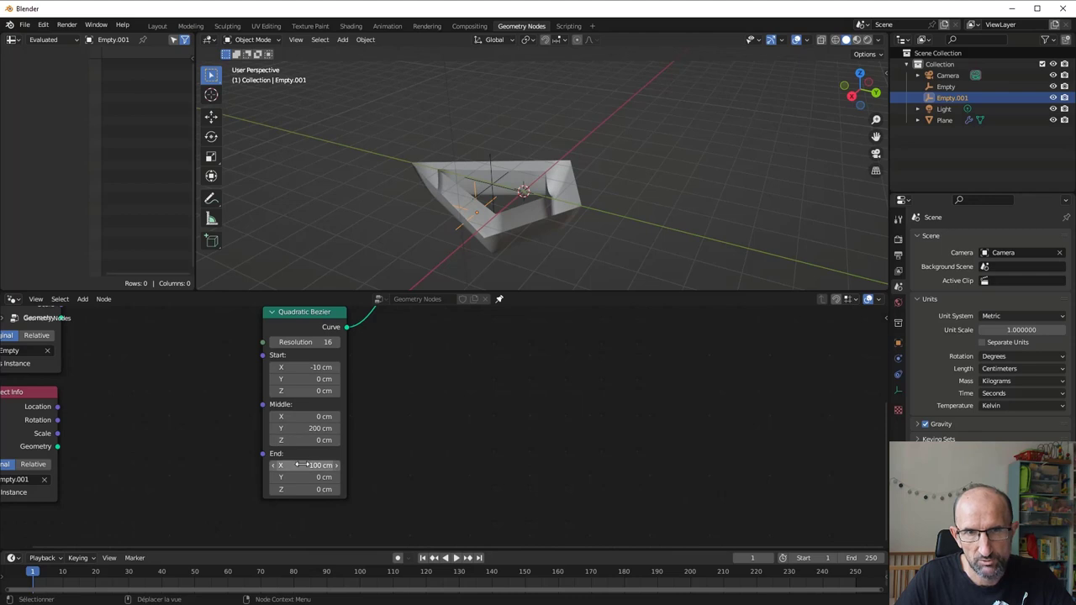
drag(320, 465, 404, 465)
drag(320, 465, 303, 465)
mouse_move(580, 252)
middle_down()
mouse_move(543, 147)
mouse_move(641, 227)
middle_up()
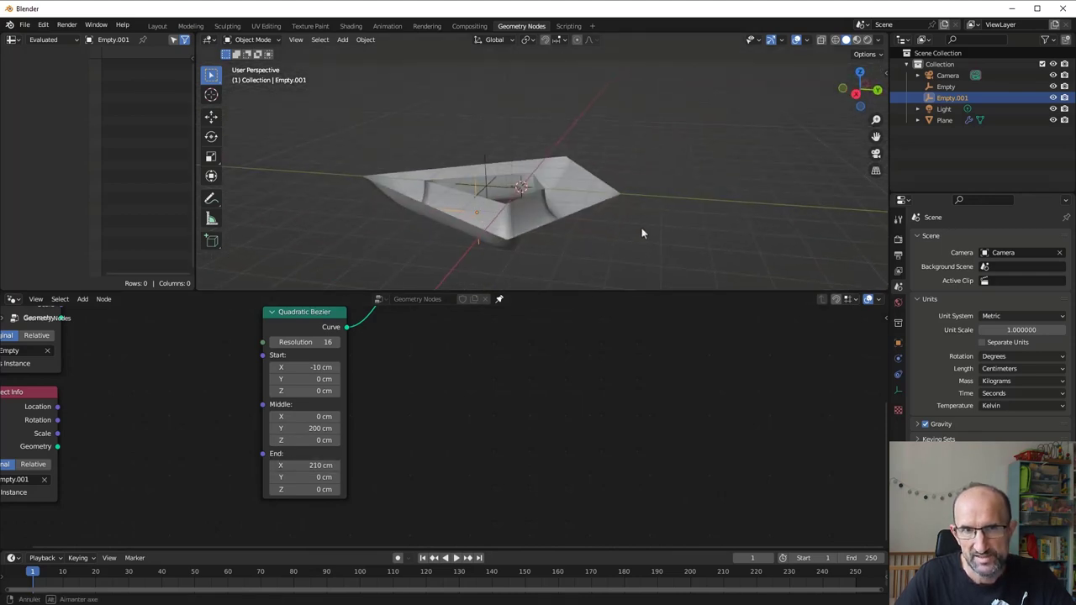
middle_drag(588, 342, 469, 422)
Move Group Output right, then add and remove a mistaken Is Shade Smooth node.
scroll(469, 422, up, 2)
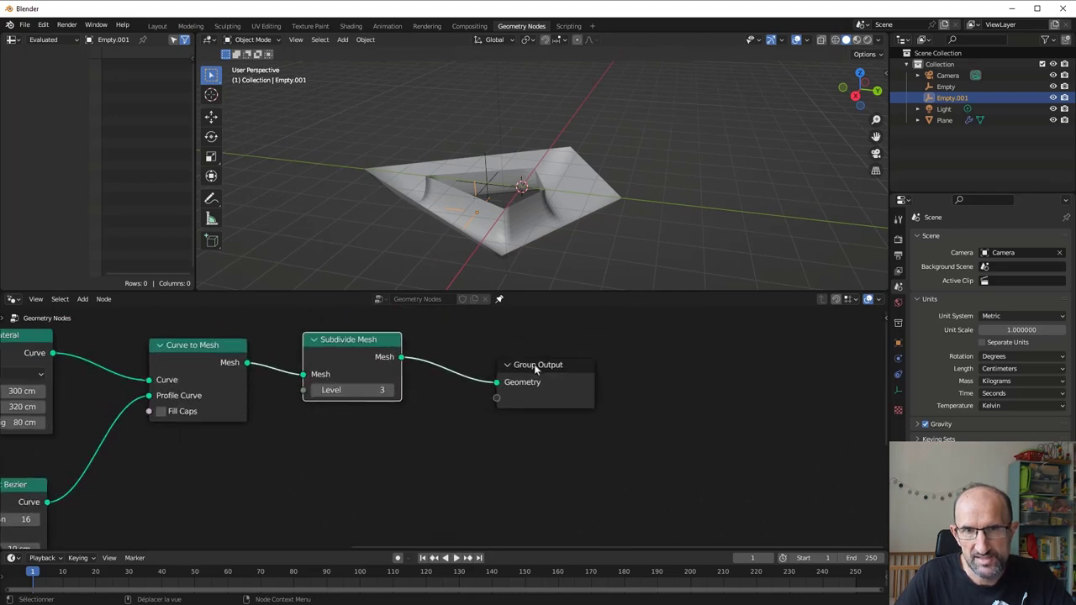
drag(544, 365, 662, 336)
key(shift+a)
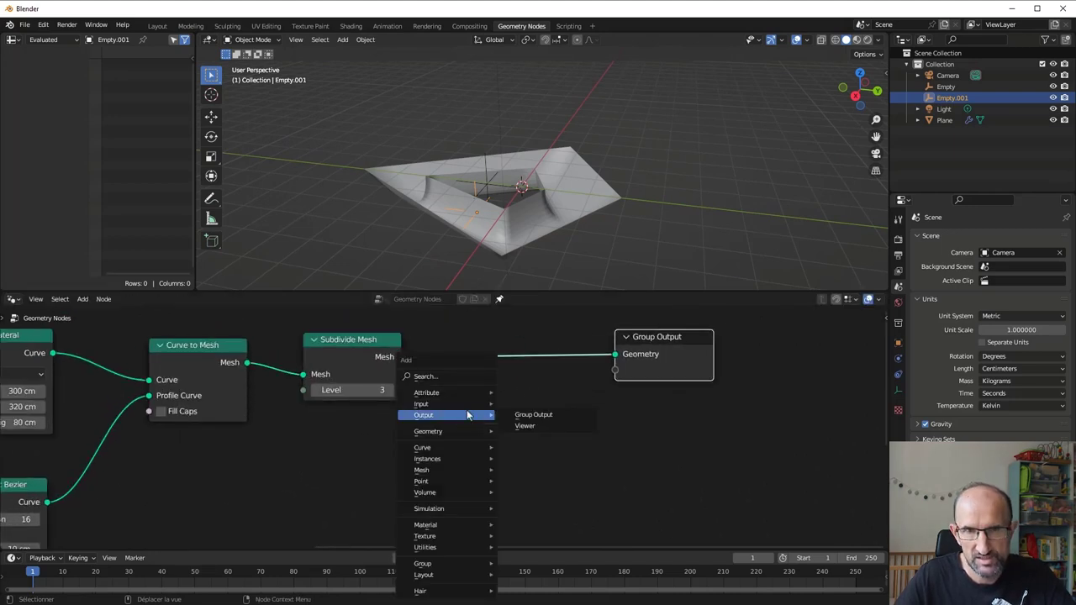
click(468, 377)
text(smoo)
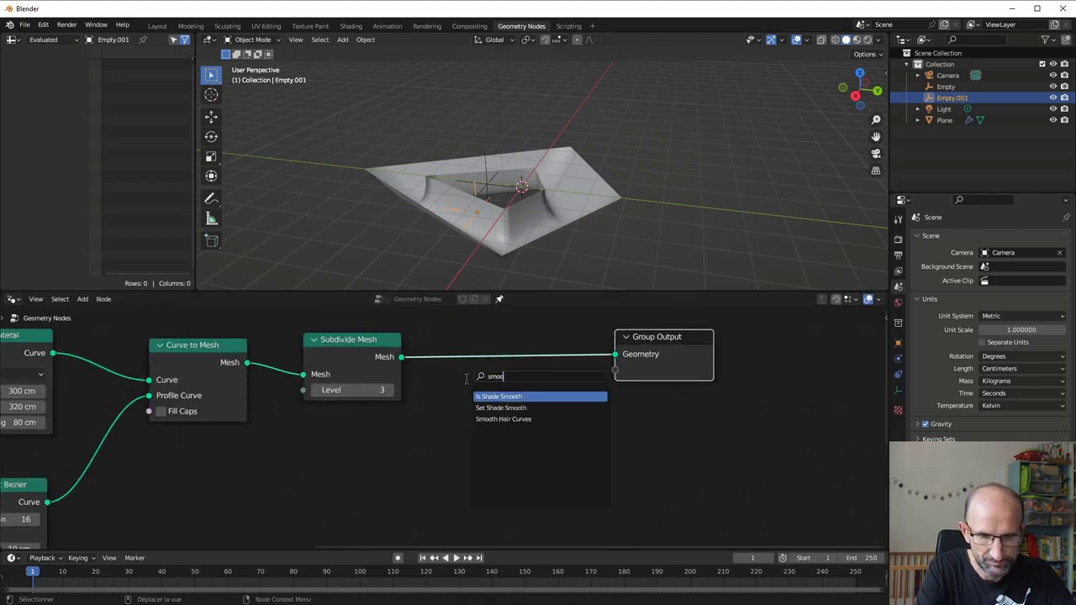
text(th)
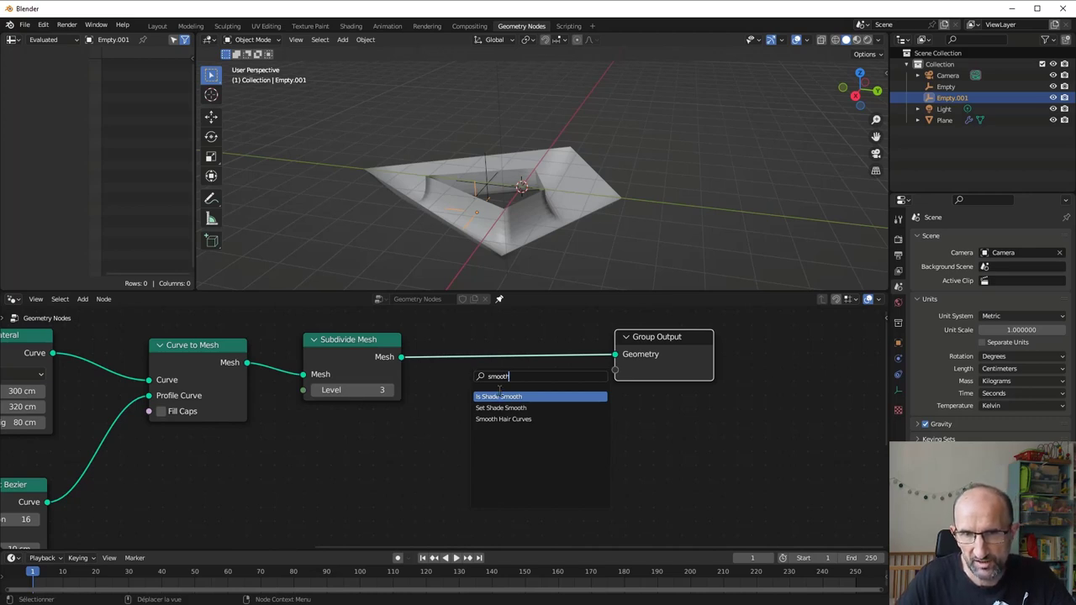
click(499, 398)
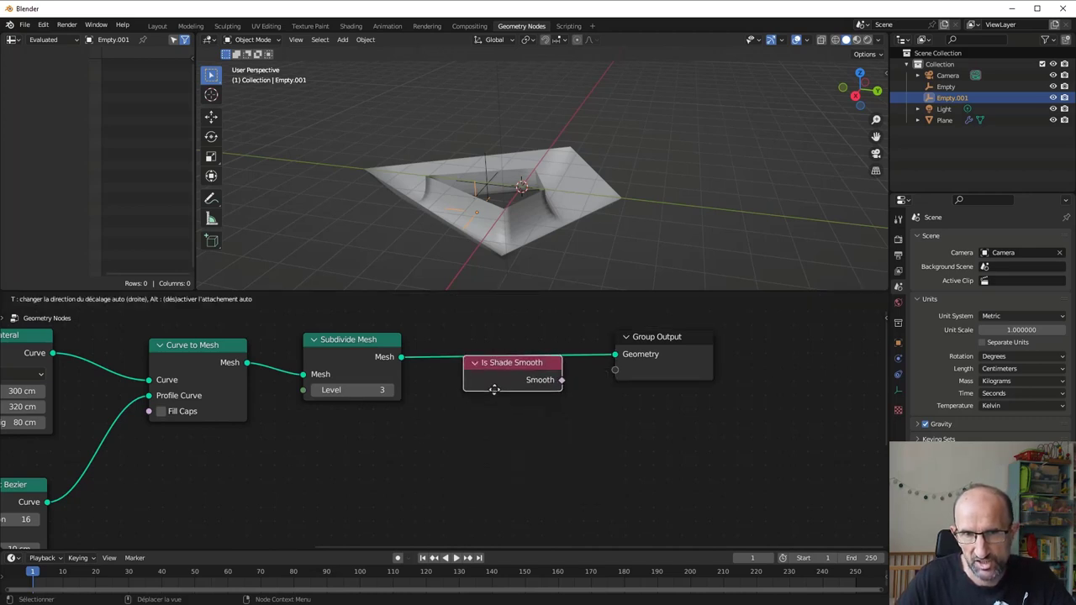
click(516, 430)
key(x)
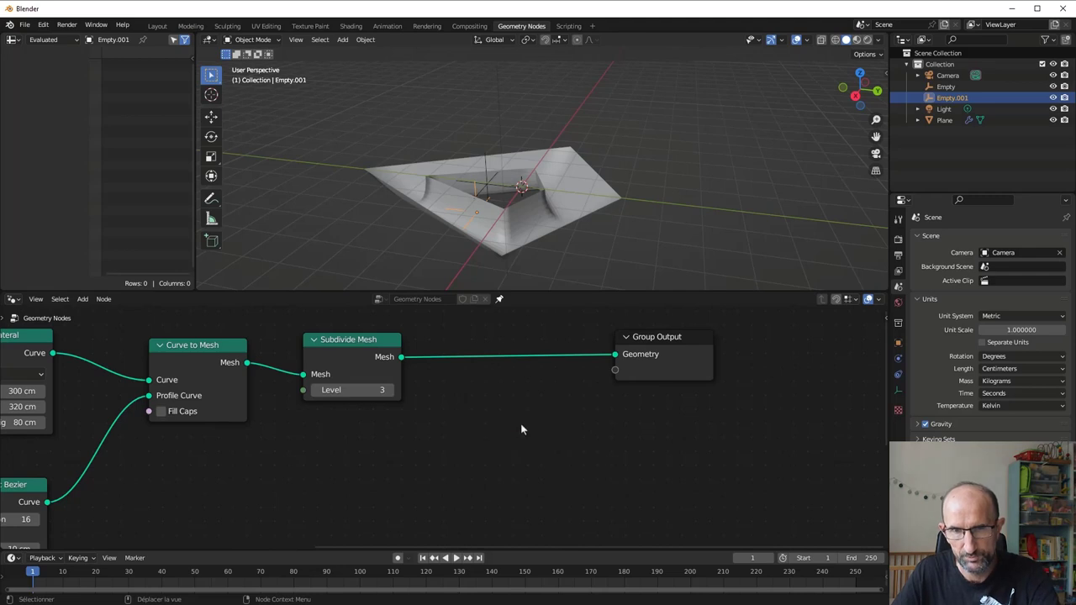
Insert Set Shade Smooth before Group Output and toggle its smoothing to compare.
key(shift+a)
text(s)
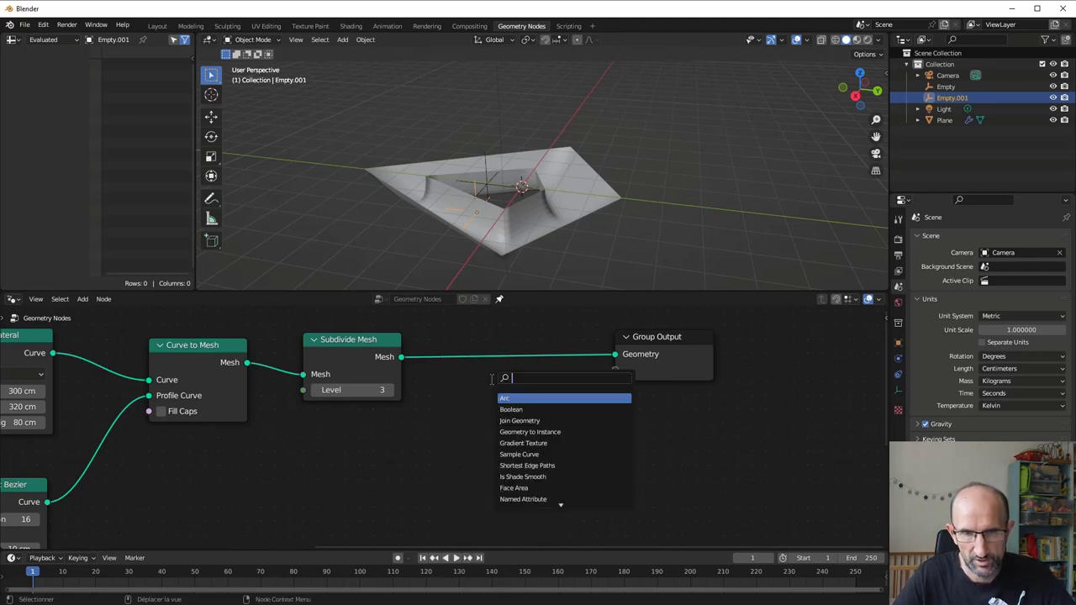
text(mooth)
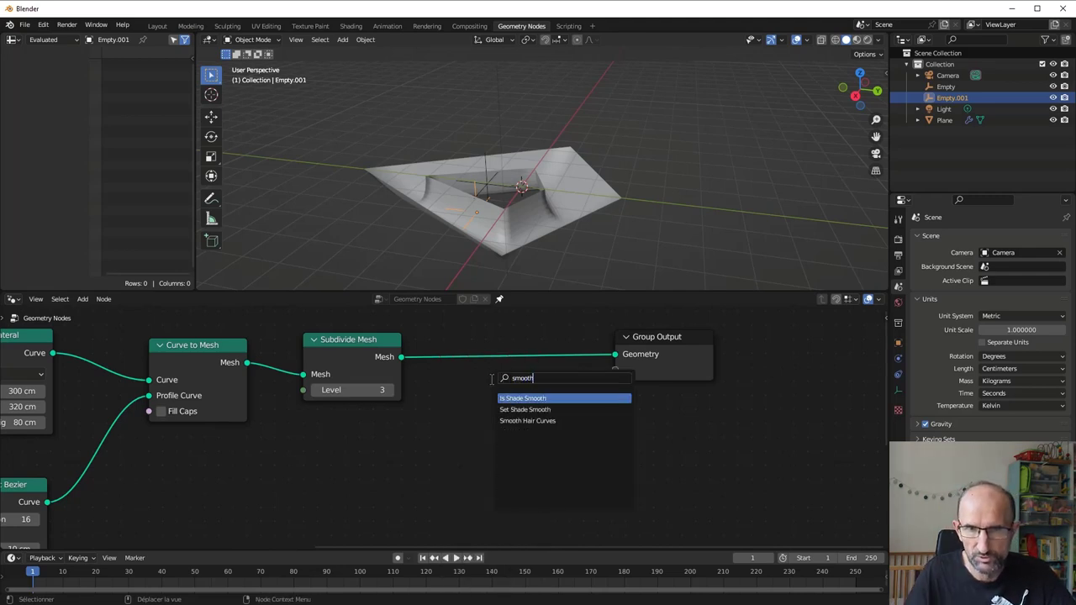
click(523, 410)
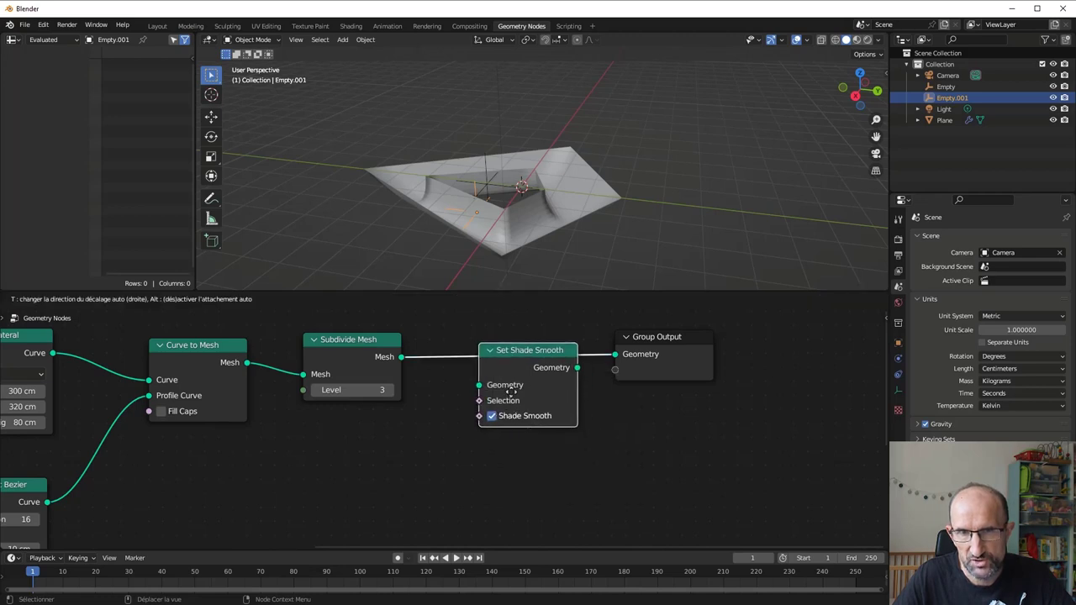
click(511, 390)
middle_drag(526, 277, 509, 220)
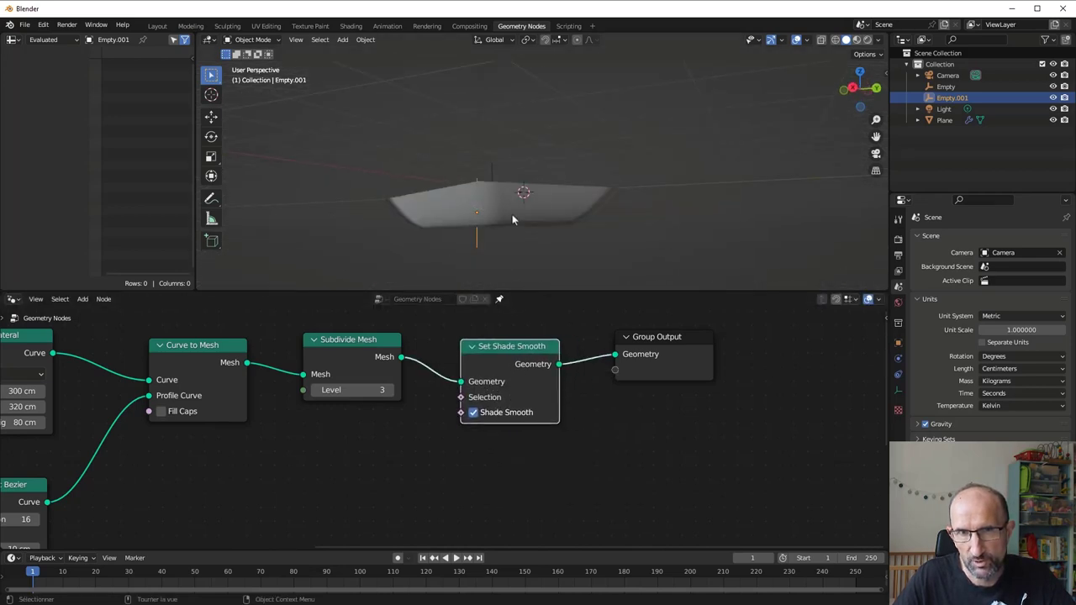
scroll(512, 214, up, 2)
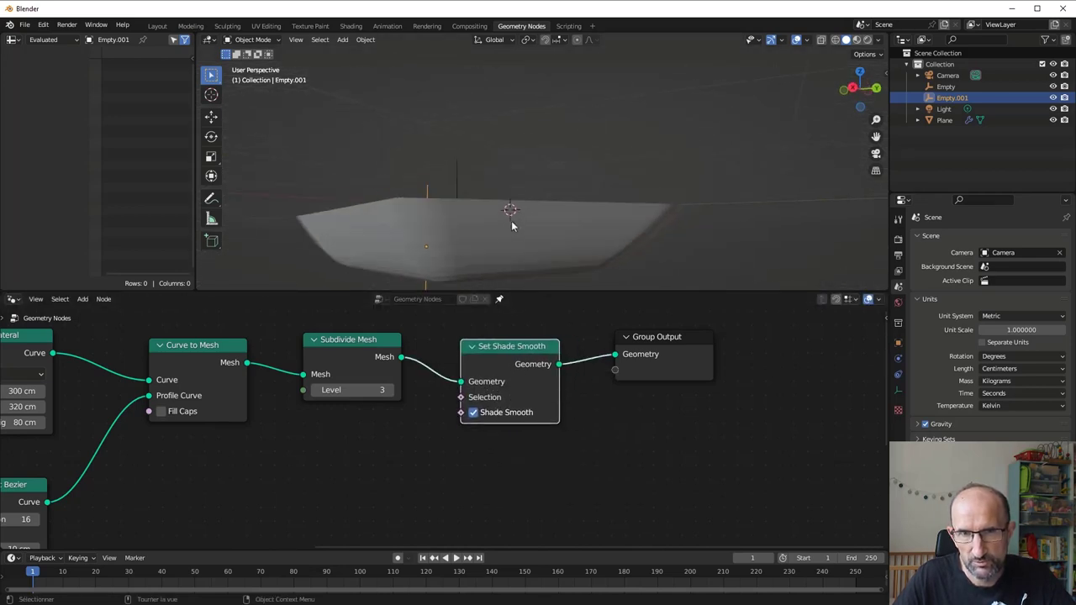
click(473, 414)
click(473, 414)
Apply Shade Smooth to the Plane object and reframe the node graph.
mouse_move(525, 229)
middle_down()
mouse_move(622, 232)
mouse_move(585, 228)
mouse_move(582, 208)
middle_up()
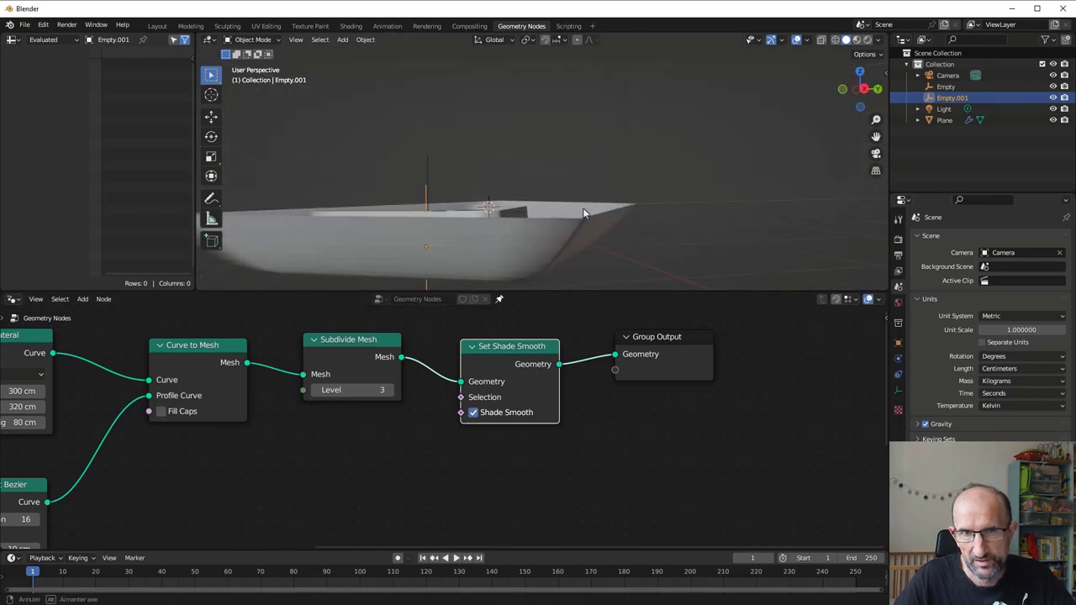
click(500, 229)
right_click(499, 225)
click(486, 176)
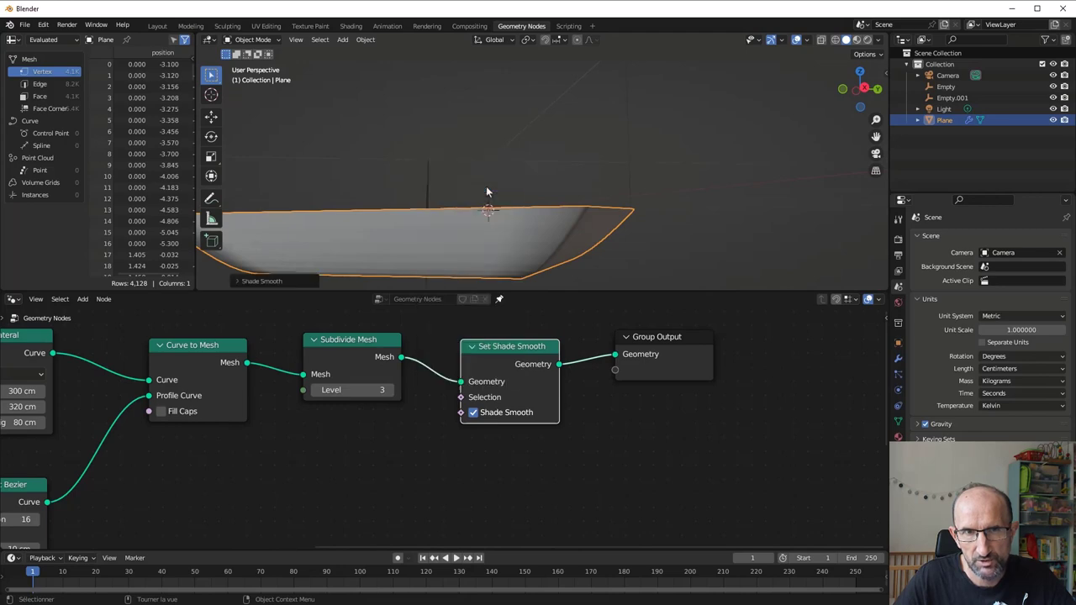
middle_drag(533, 219, 558, 286)
scroll(588, 379, down, 2)
mouse_move(622, 328)
middle_down()
mouse_move(602, 383)
mouse_move(780, 380)
middle_up()
scroll(569, 446, down, 1)
scroll(543, 434, up, 1)
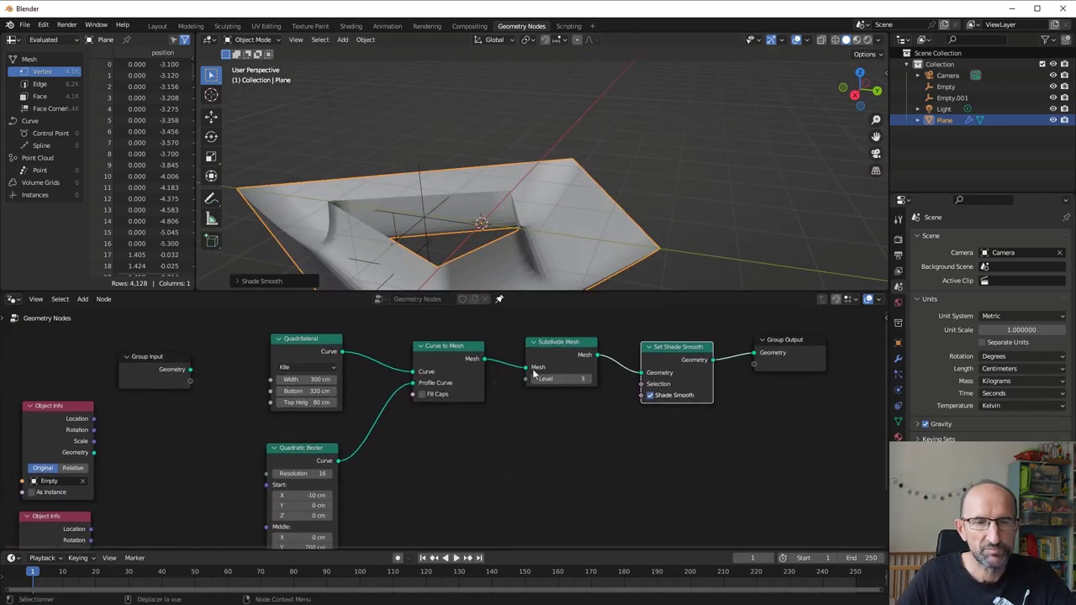
scroll(519, 381, down, 1)
scroll(493, 422, down, 1)
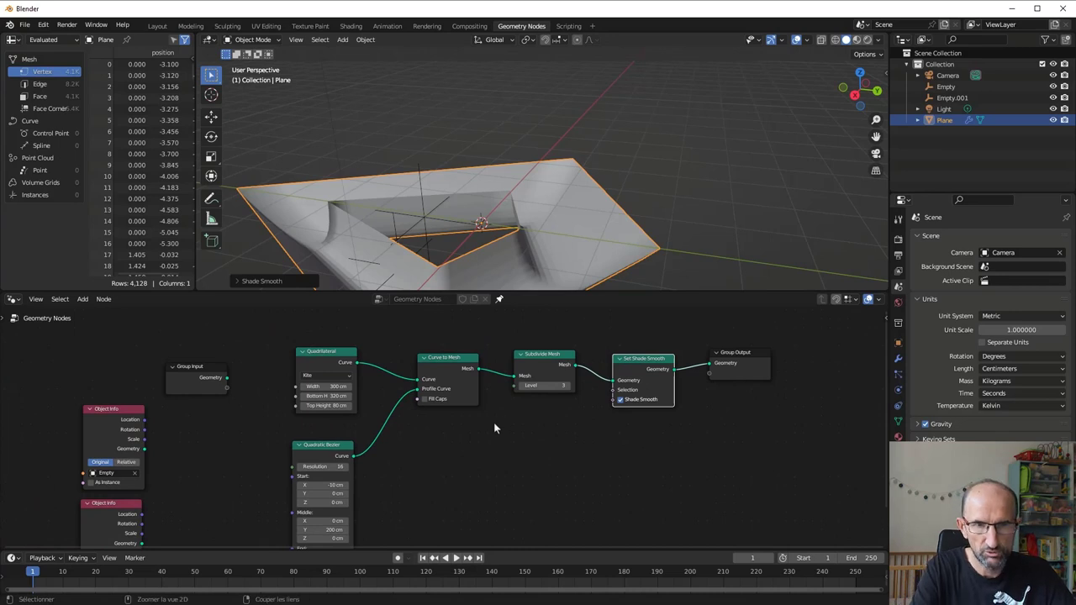
Maximise the node editor and arrange the Quadrilateral and both Object Info nodes.
key(ctrl+space)
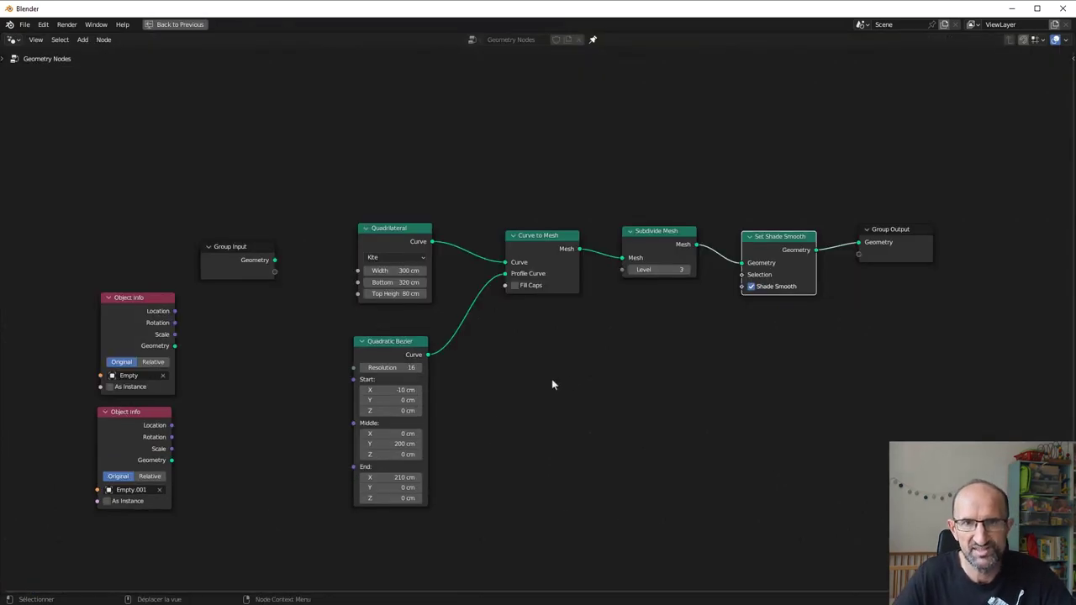
scroll(551, 378, up, 1)
middle_drag(552, 378, 541, 341)
drag(367, 202, 364, 168)
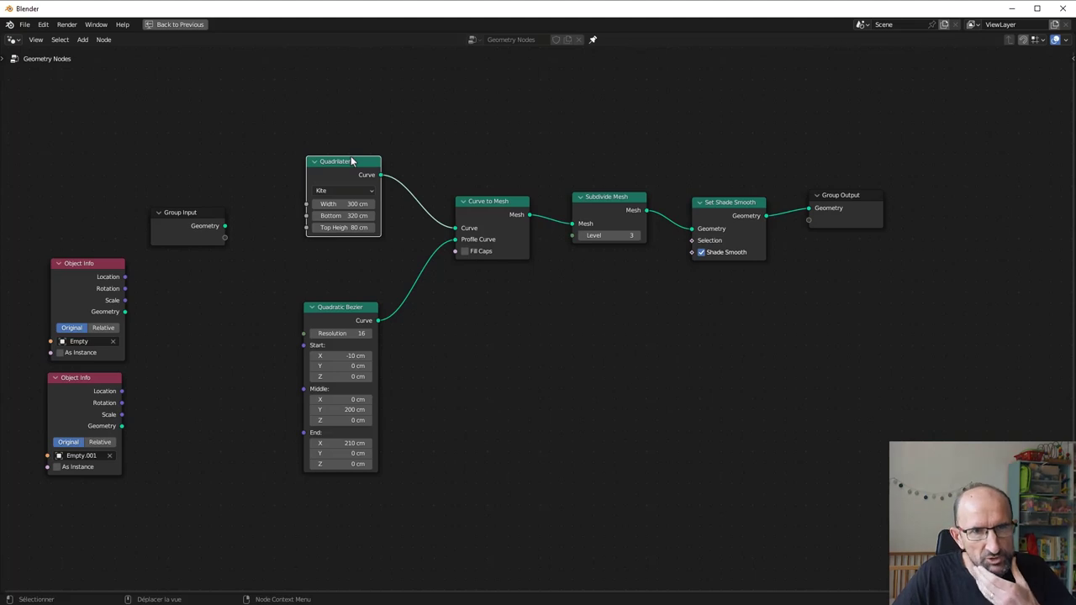
mouse_move(411, 254)
middle_down()
mouse_move(449, 272)
mouse_move(435, 274)
middle_up()
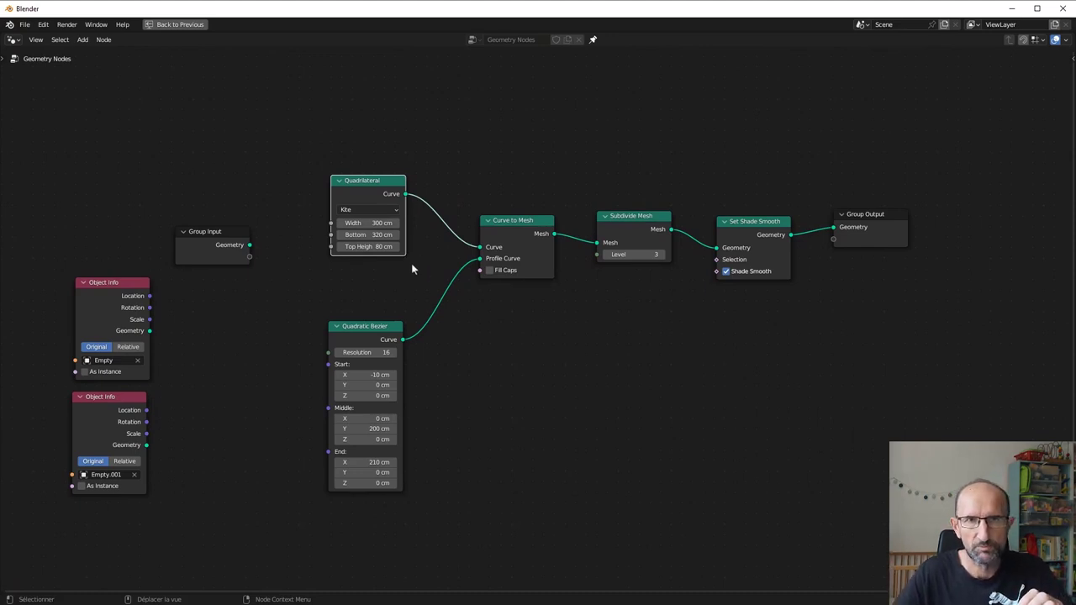
drag(125, 290, 210, 293)
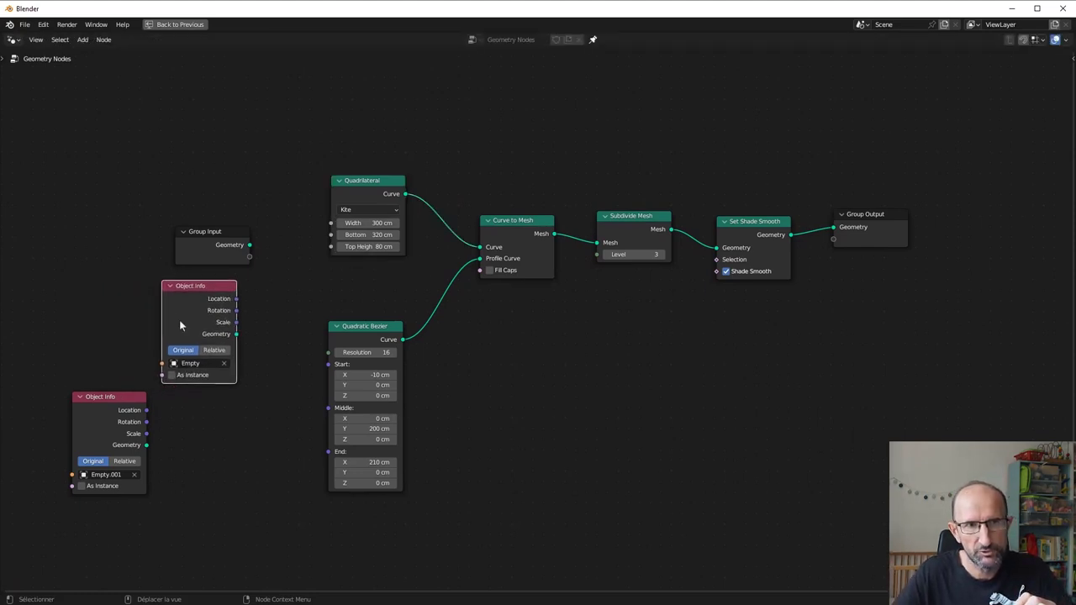
mouse_move(124, 400)
mouse_down()
mouse_move(211, 415)
mouse_move(215, 406)
mouse_up()
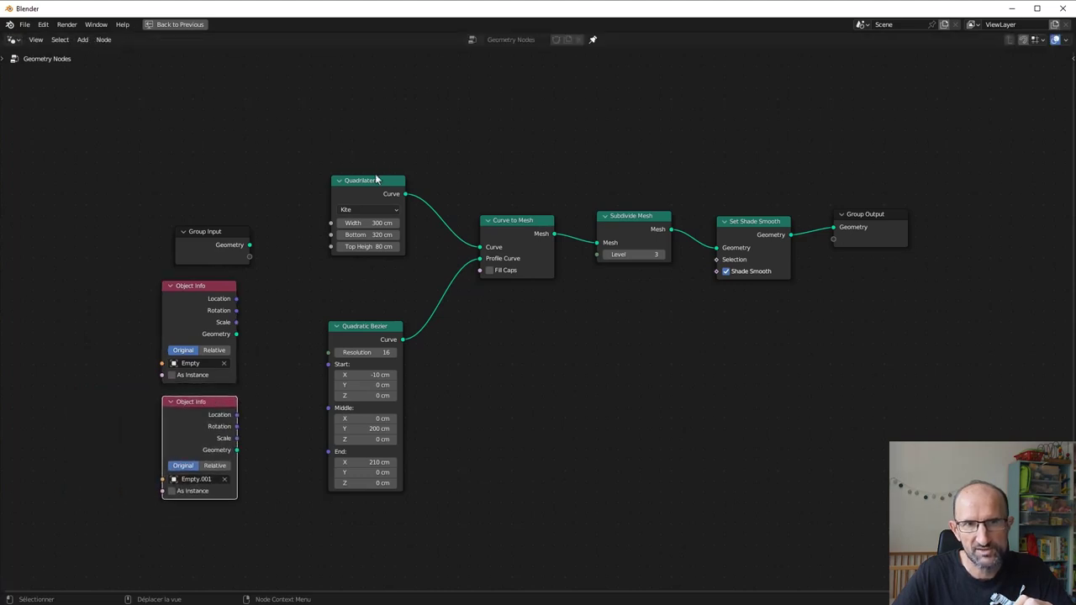
Switch the Quadrilateral to Points mode and restore the full layout.
click(359, 215)
click(362, 264)
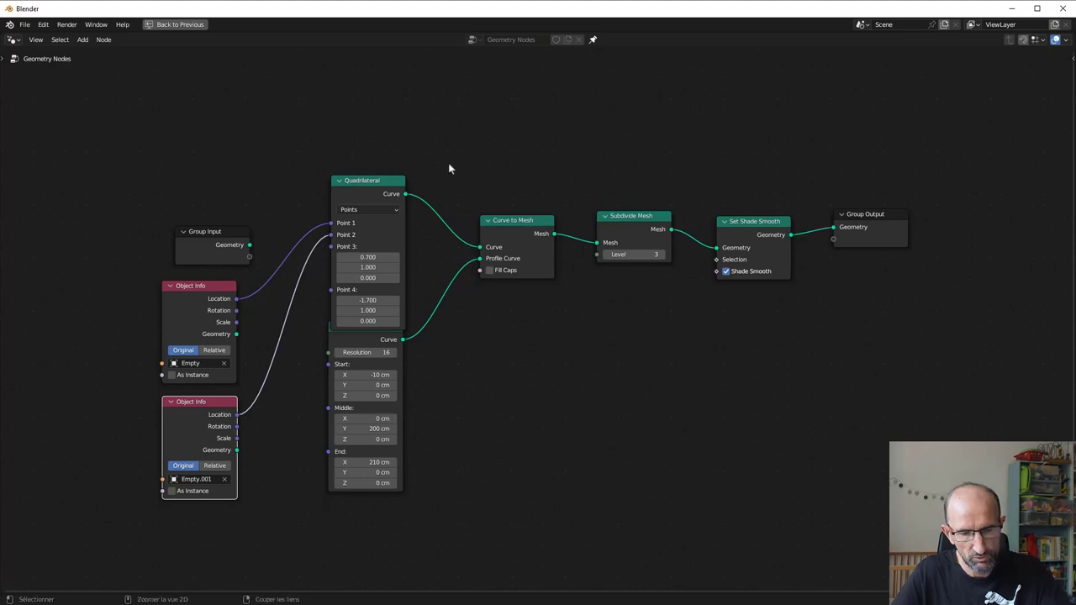
key(ctrl+space)
Drag Empty.001 to a new spot so the frame corner follows, then orbit to check.
mouse_move(507, 176)
middle_down()
mouse_move(495, 248)
mouse_move(425, 261)
middle_up()
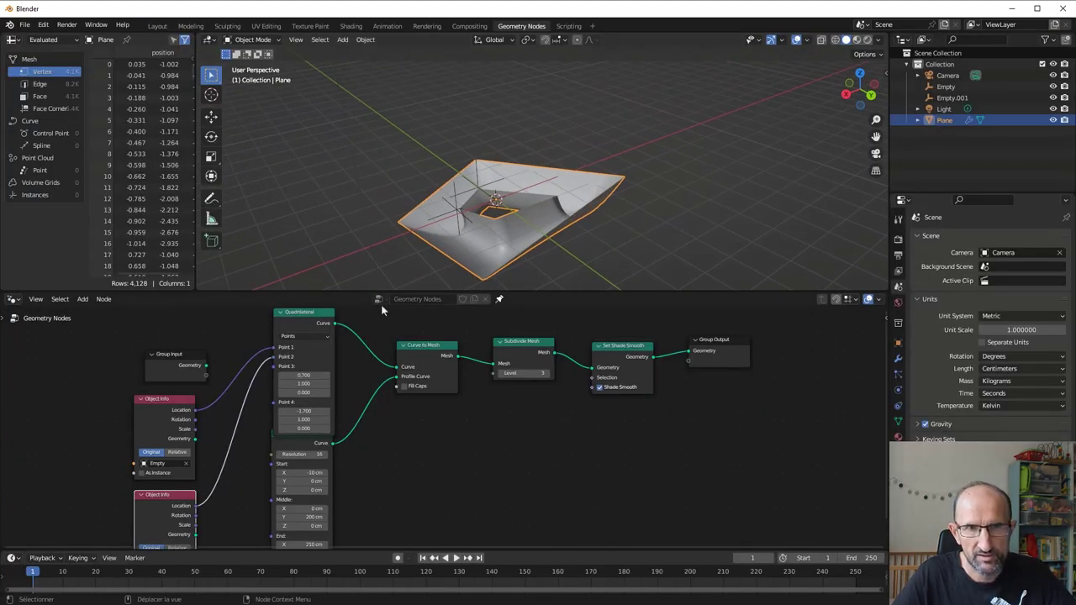
click(452, 224)
key(g)
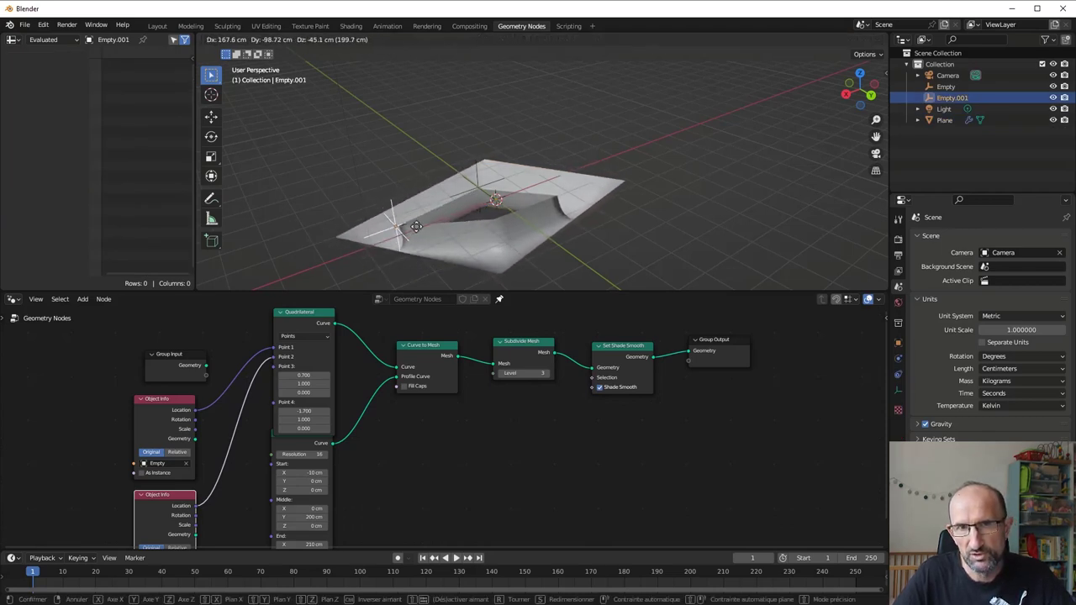
click(480, 241)
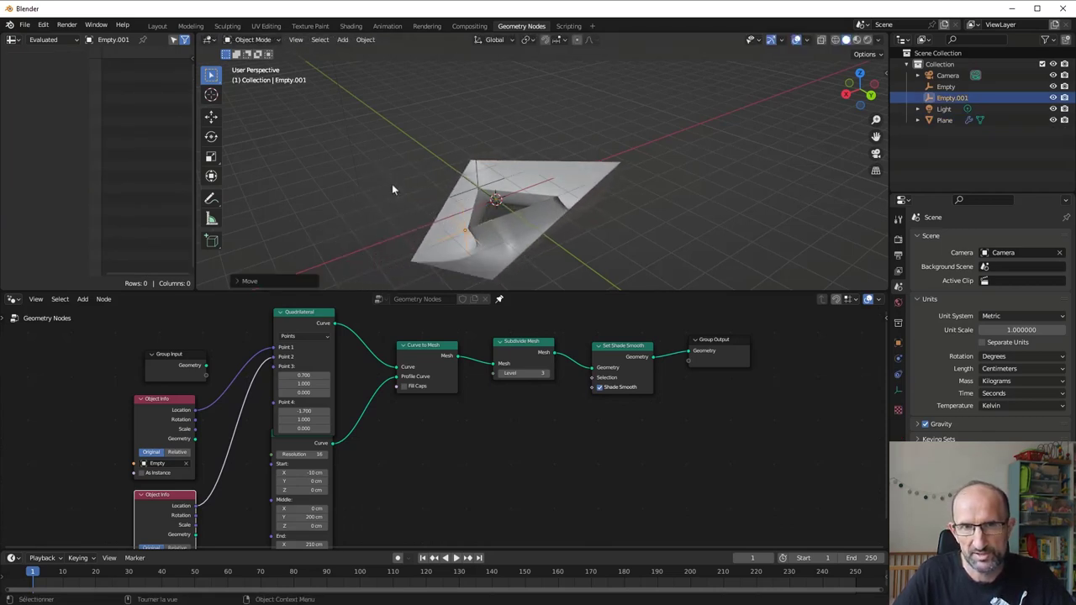
mouse_move(391, 189)
middle_down()
mouse_move(520, 169)
mouse_move(482, 184)
middle_up()
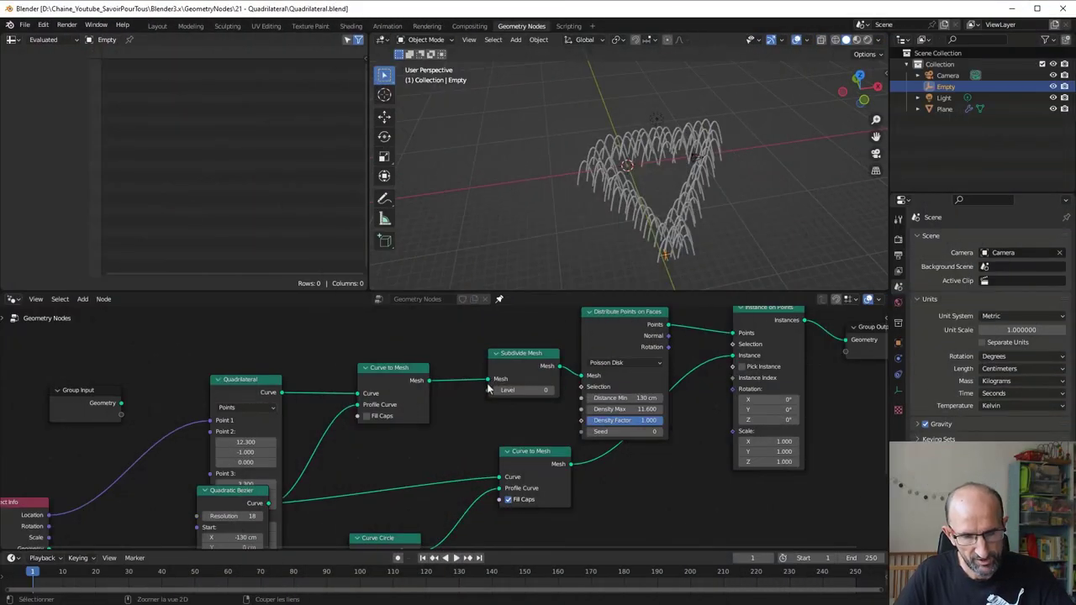
Maximise the node editor and line up the Quadrilateral, Quadratic Bezier and Object Info nodes.
key(ctrl+space)
scroll(485, 385, down, 3)
middle_drag(520, 337, 585, 258)
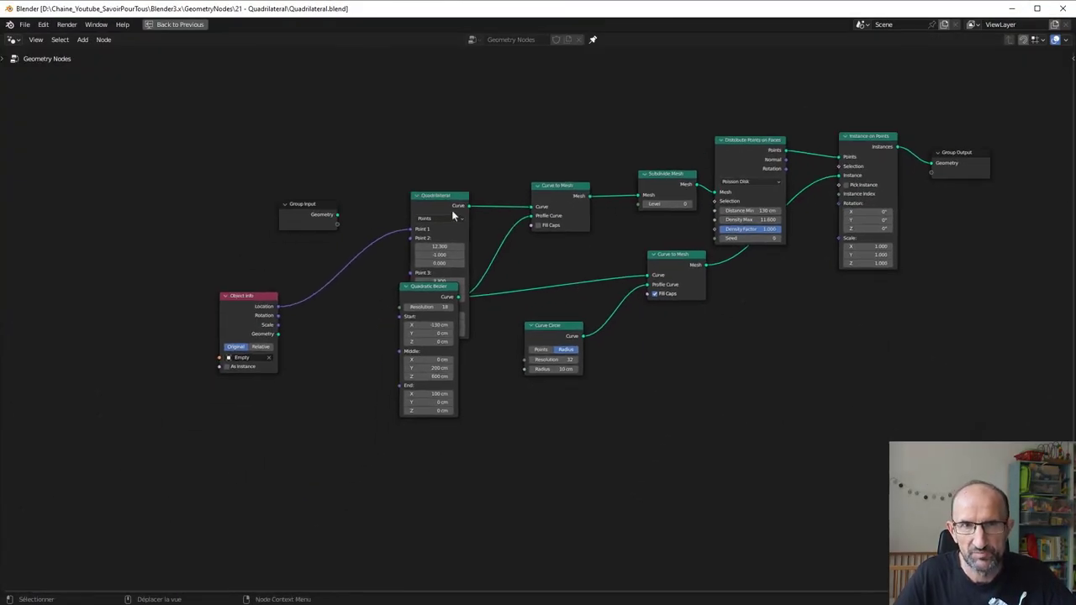
drag(438, 183, 433, 94)
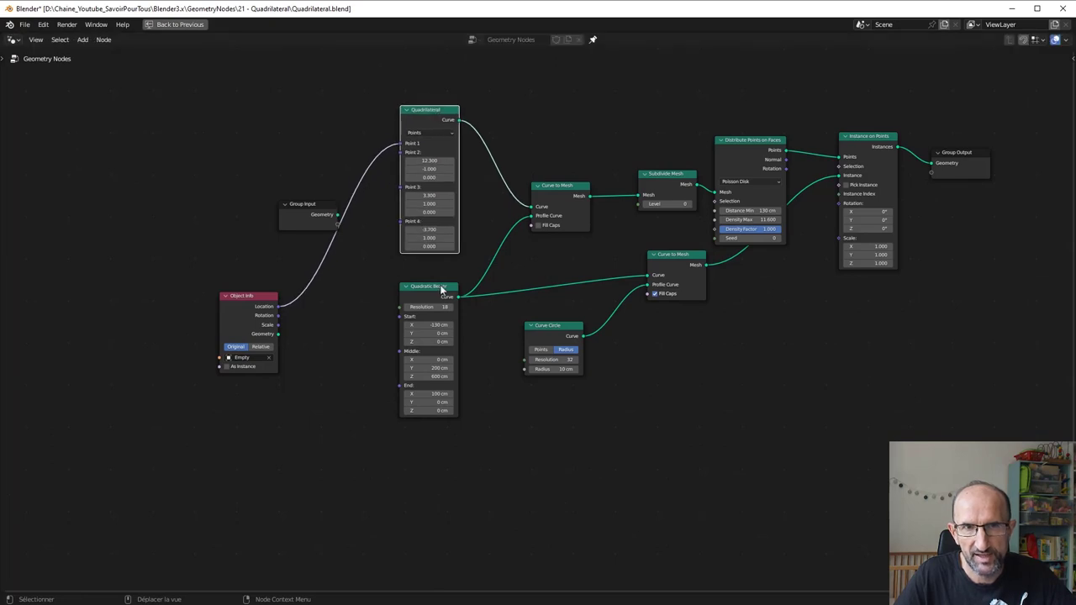
drag(441, 290, 444, 295)
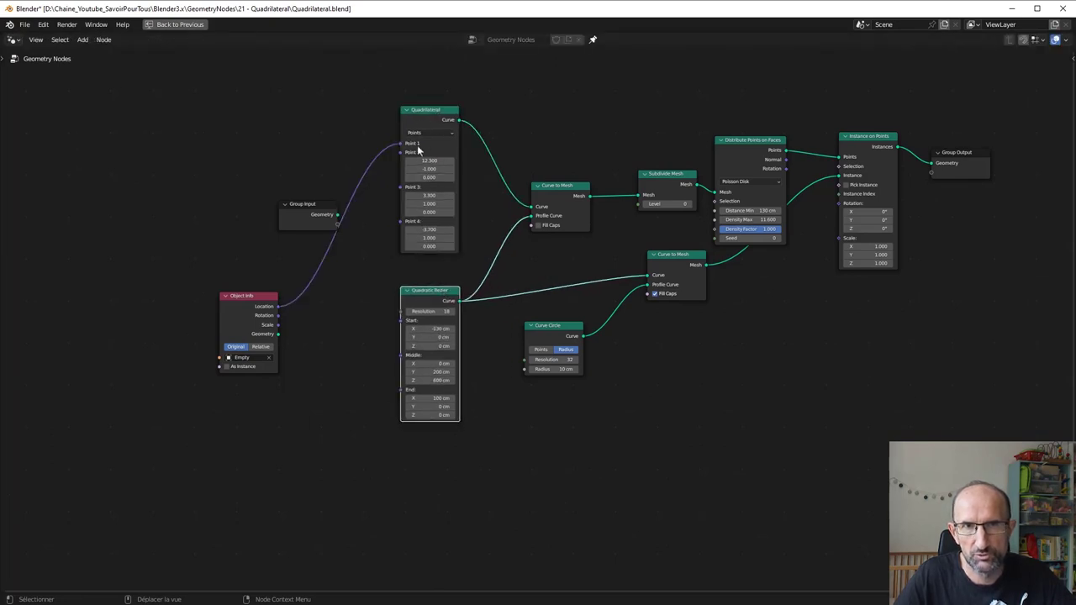
drag(276, 296, 327, 261)
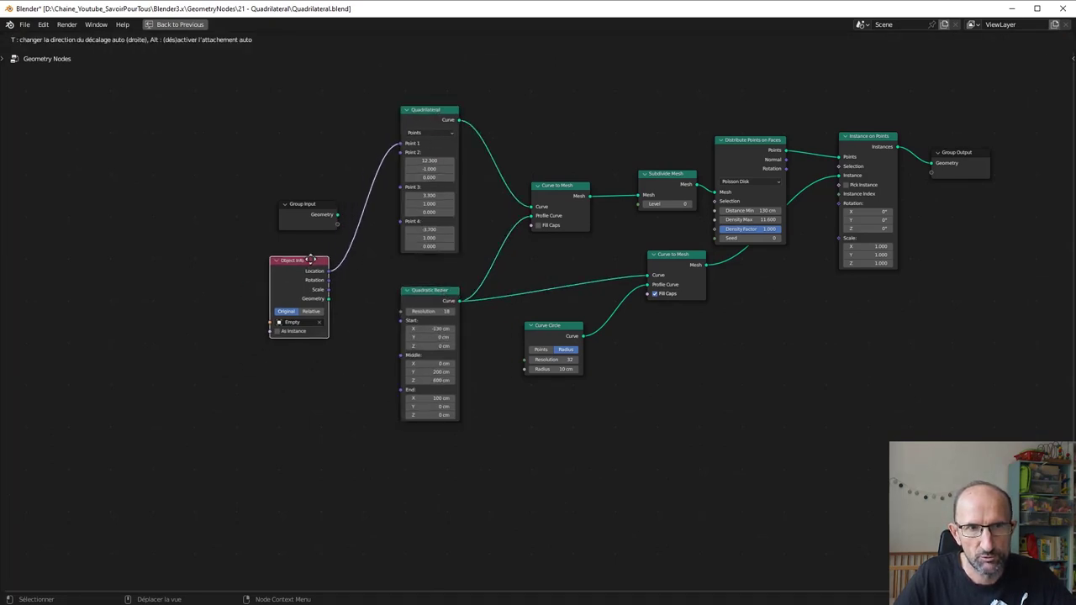
middle_drag(521, 274, 400, 294)
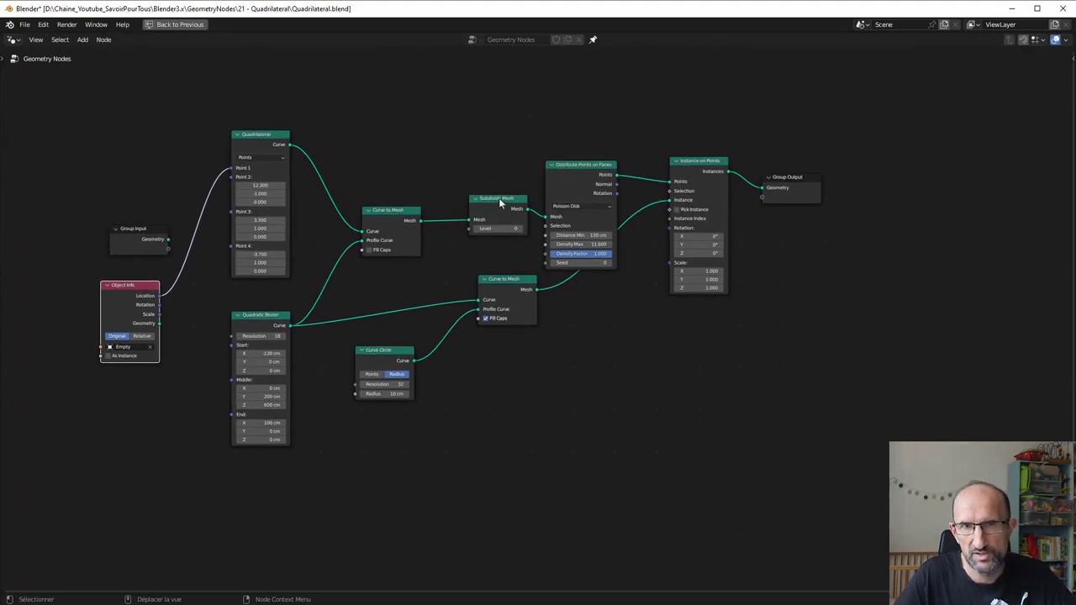
Align the Subdivide Mesh, lower Curve to Mesh and Curve Circle nodes.
mouse_move(501, 202)
mouse_down()
mouse_move(482, 203)
mouse_move(452, 232)
mouse_up()
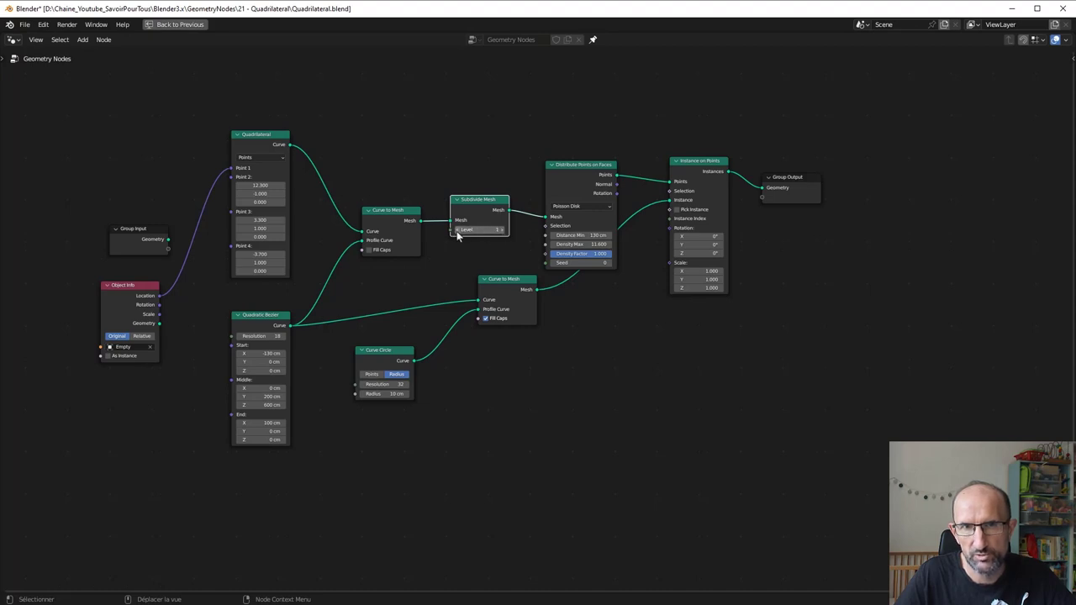
middle_drag(571, 174, 430, 209)
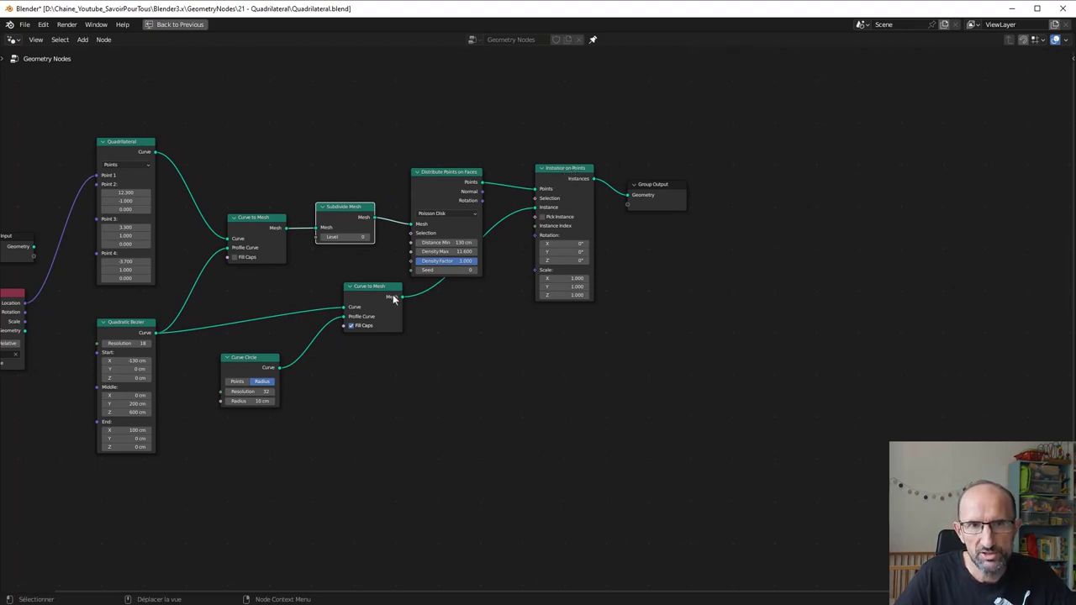
drag(383, 287, 402, 314)
drag(258, 368, 267, 403)
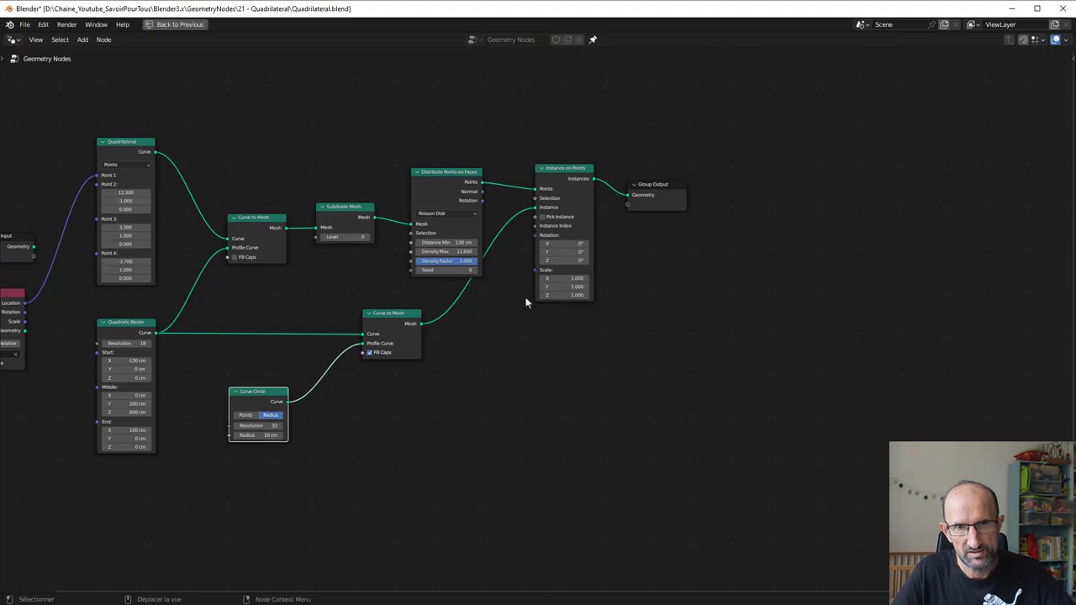
middle_drag(526, 300, 683, 282)
Align Distribute Points on Faces, Instance on Points and Group Output, then restore the layout.
click(609, 159)
drag(610, 160, 602, 144)
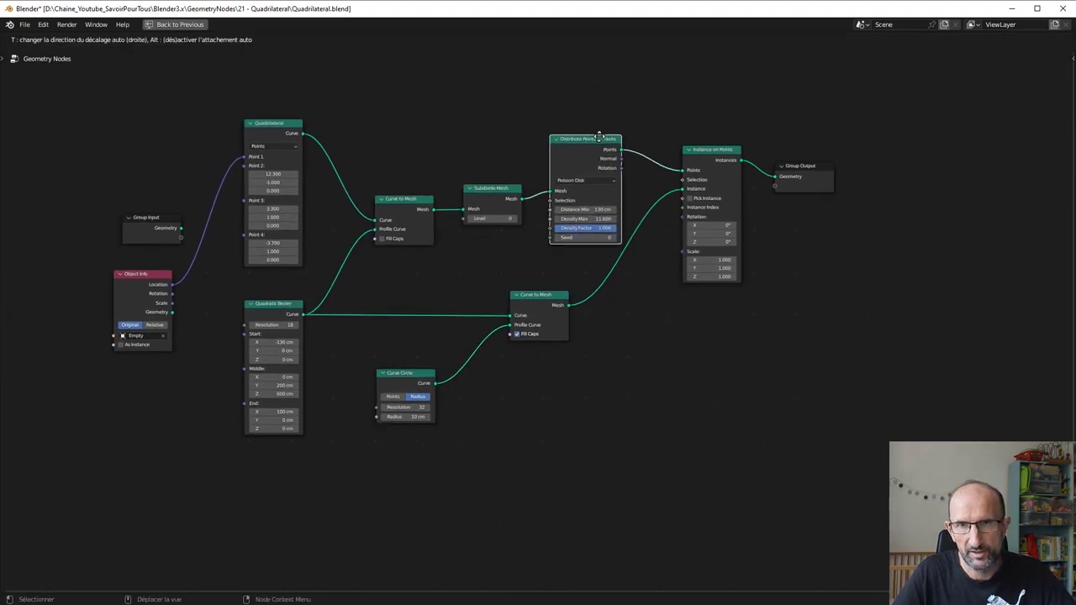
drag(711, 158, 711, 156)
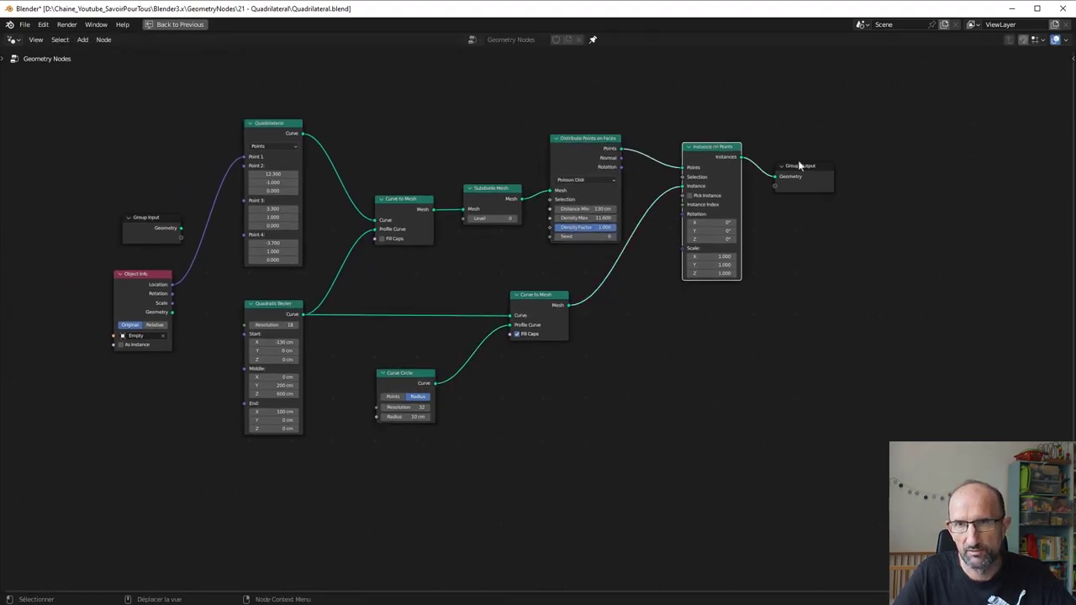
drag(804, 165, 798, 155)
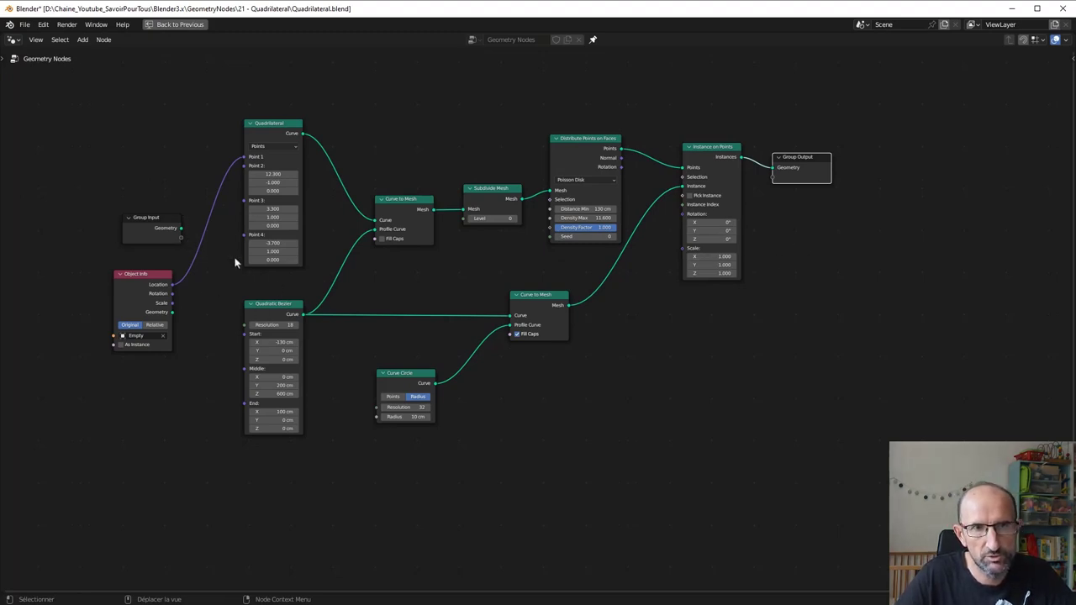
scroll(417, 304, down, 2)
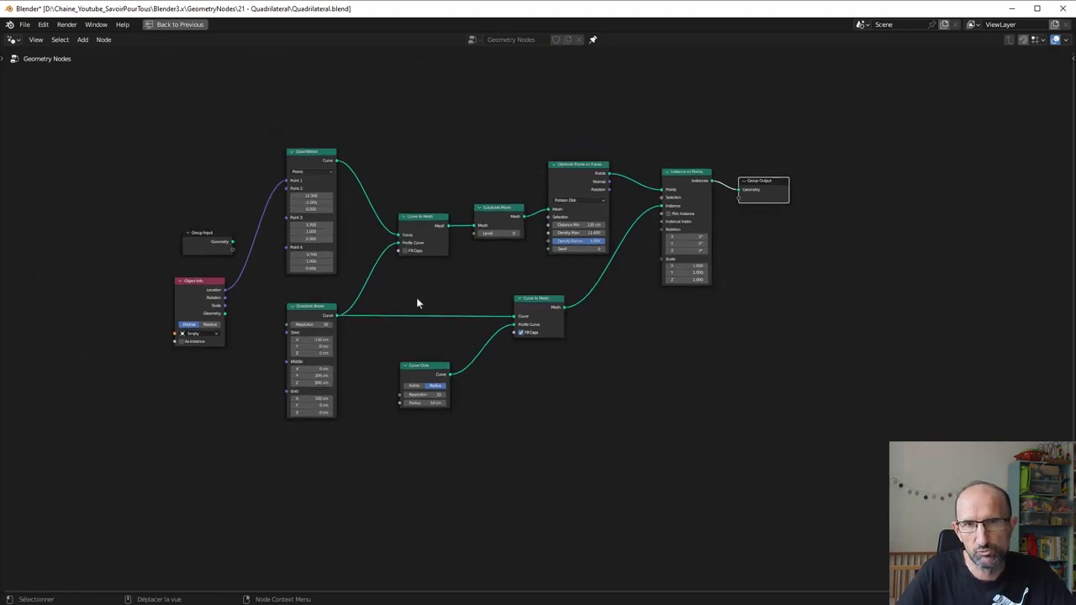
scroll(435, 300, up, 3)
scroll(443, 291, down, 1)
mouse_move(444, 291)
middle_down()
mouse_move(477, 289)
mouse_move(484, 307)
middle_up()
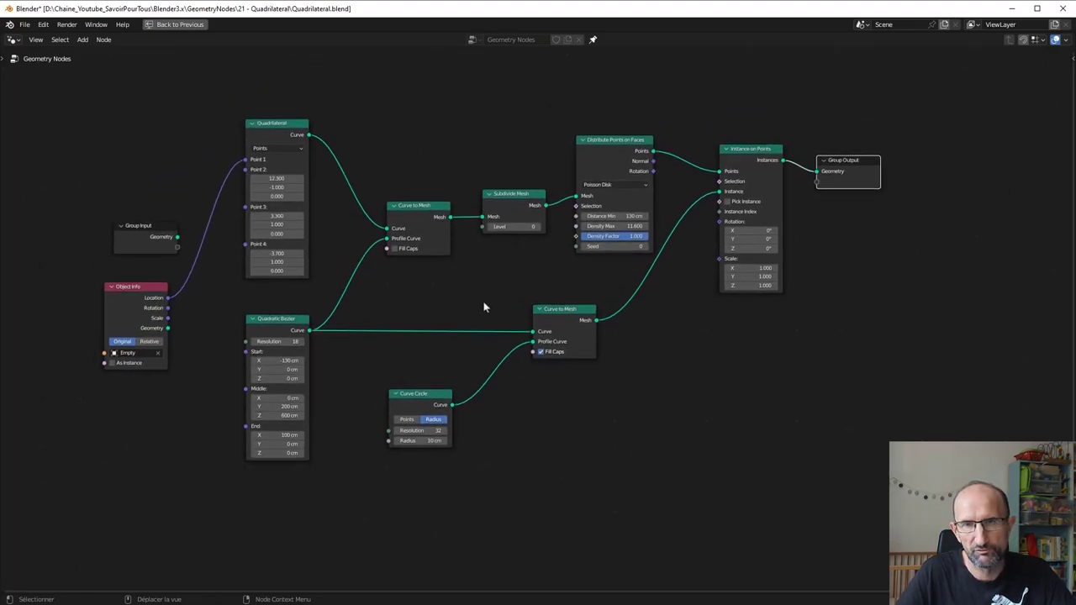
key(ctrl+space)
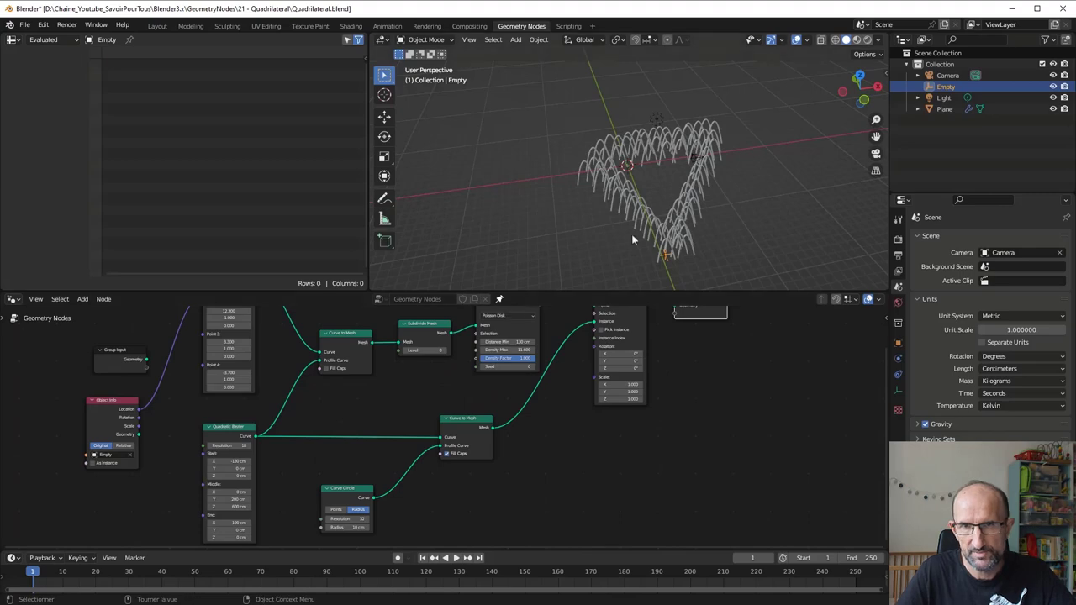
Pin the Plane's node tree in the node editor so it stays displayed.
mouse_move(631, 234)
middle_down()
mouse_move(694, 227)
mouse_move(654, 229)
middle_up()
scroll(642, 255, up, 3)
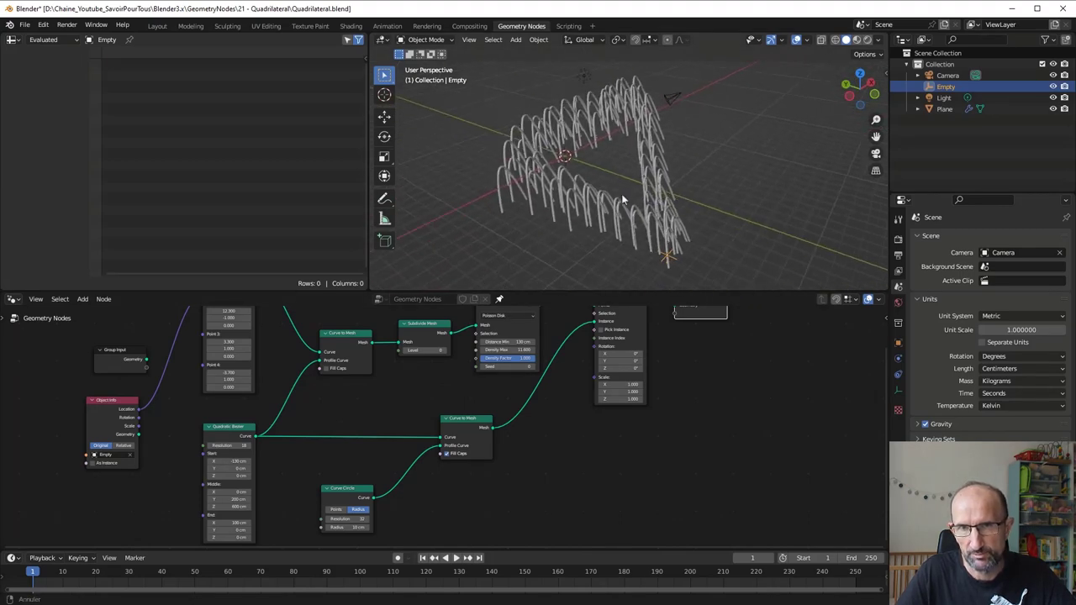
click(652, 235)
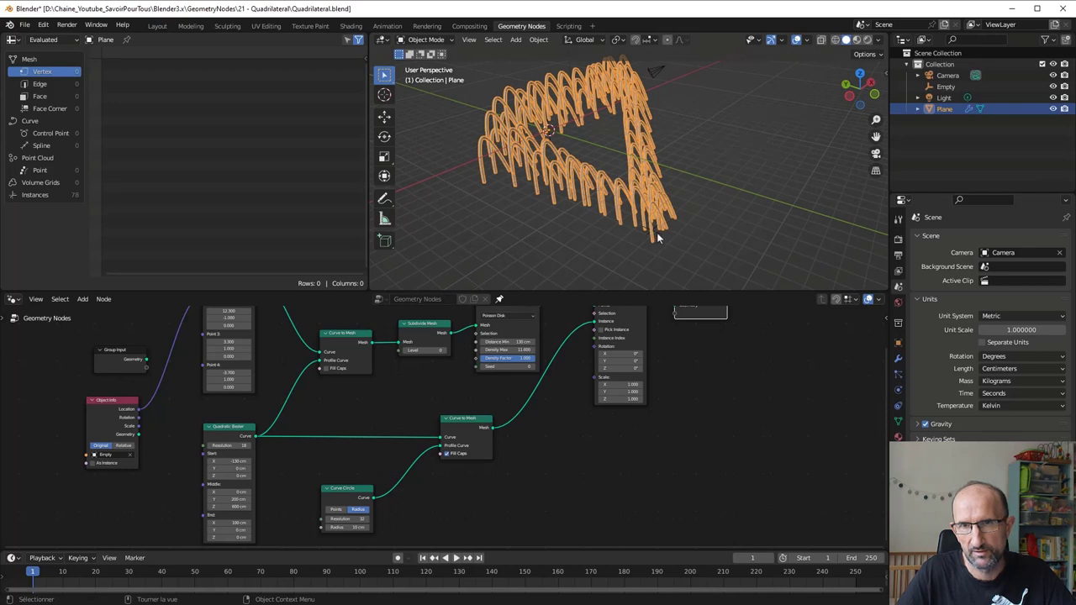
click(656, 236)
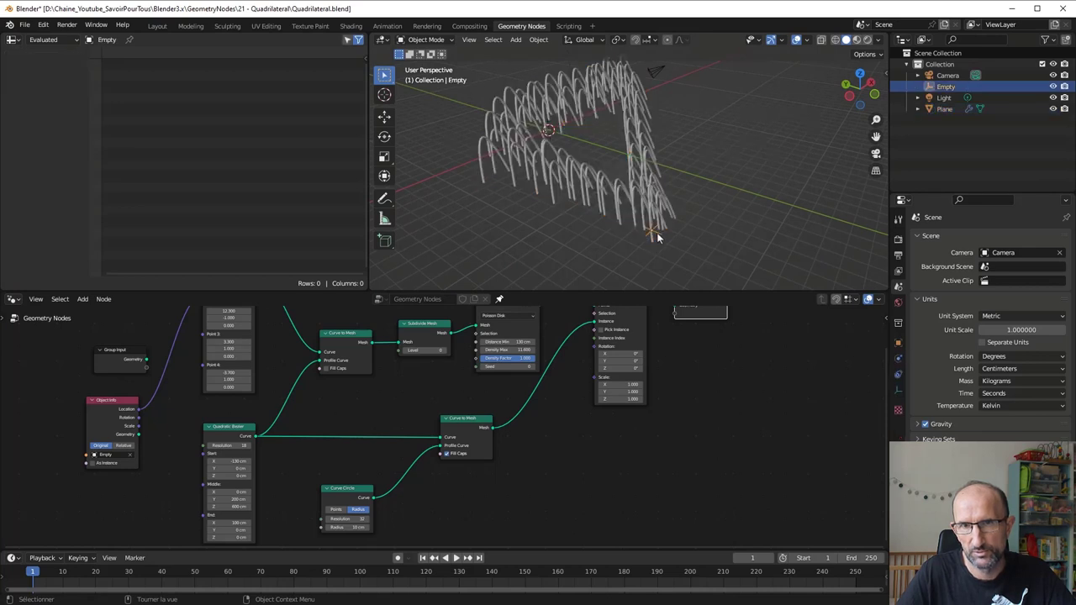
click(498, 300)
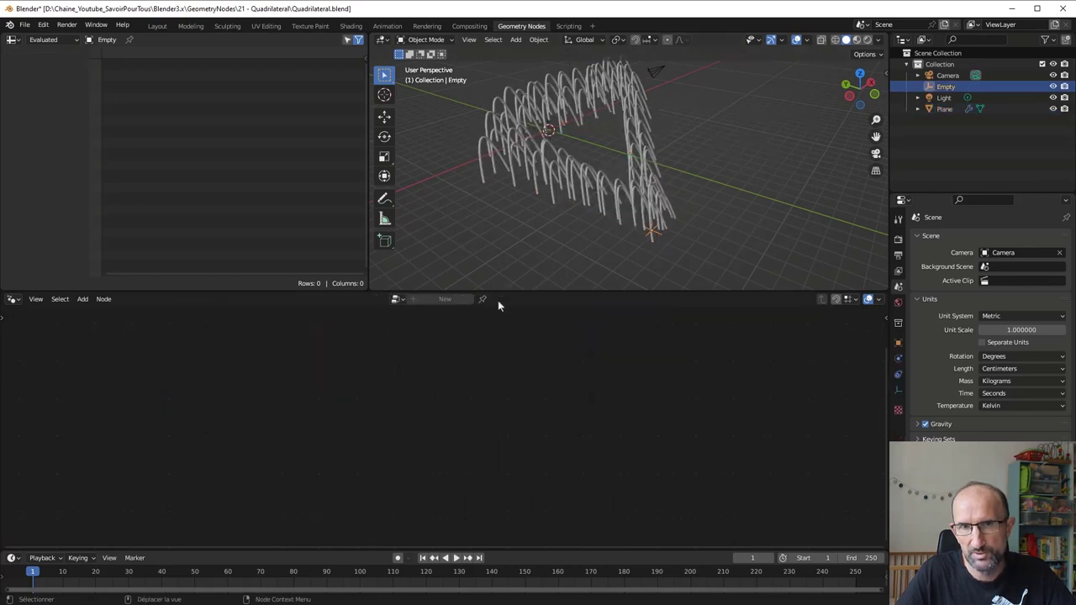
click(647, 215)
click(657, 237)
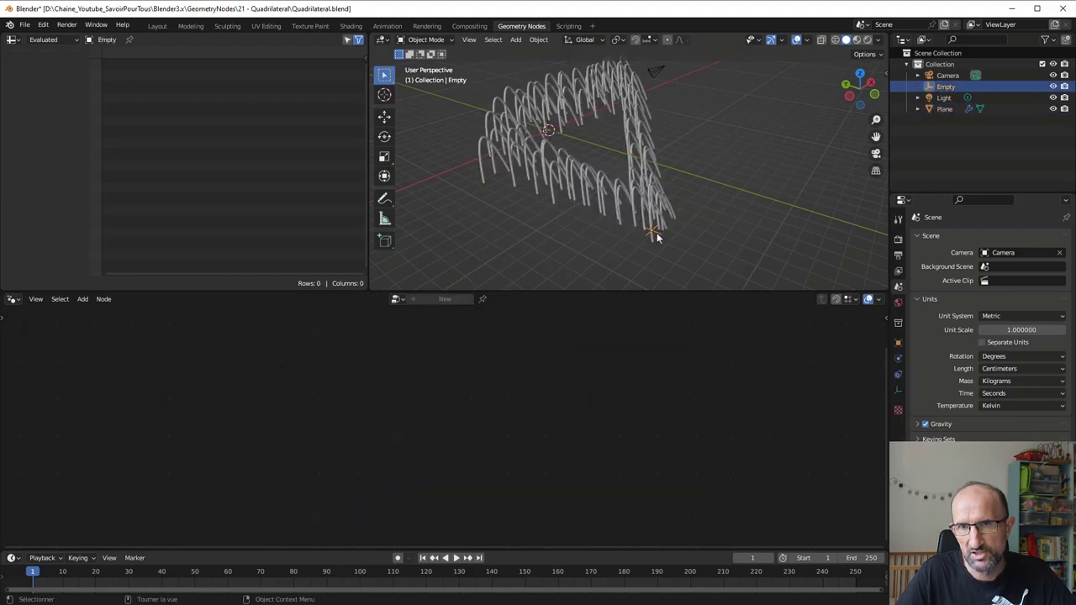
click(602, 195)
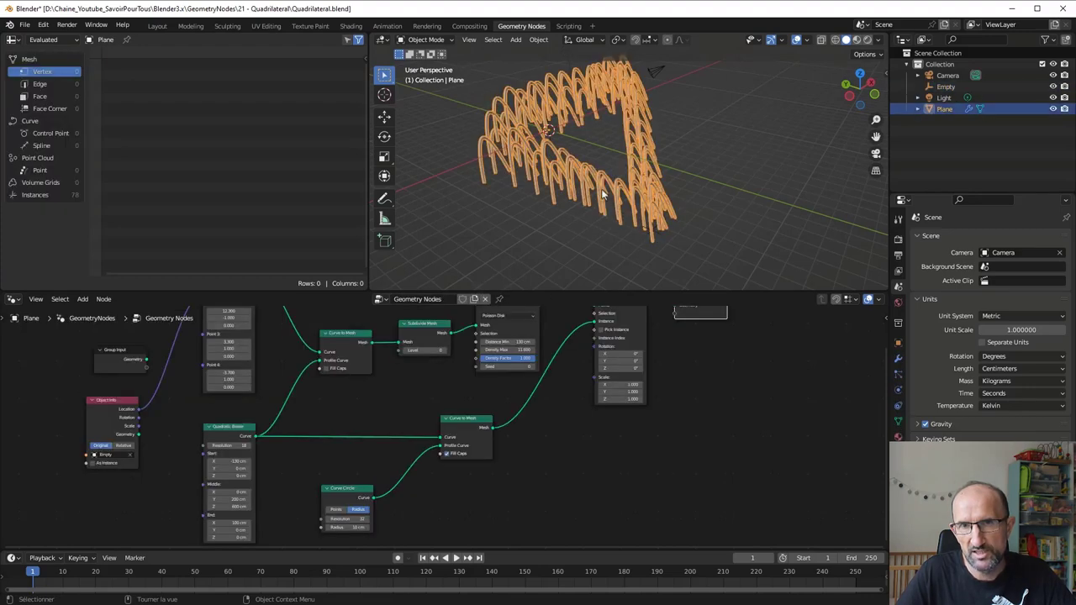
click(501, 301)
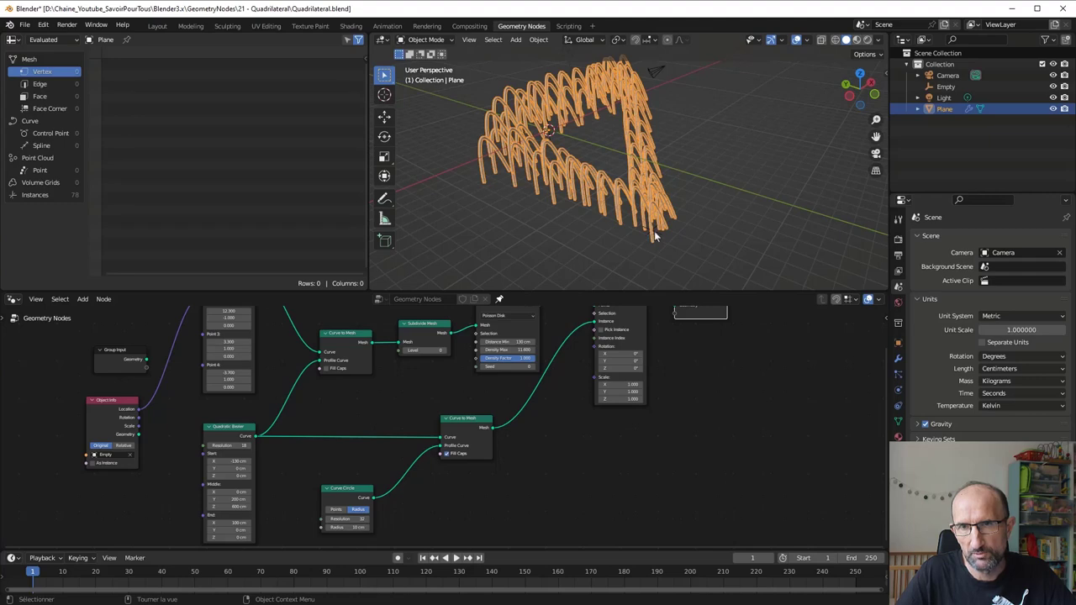
Move the Empty outward so the arched frame stretches toward it.
click(657, 237)
key(g)
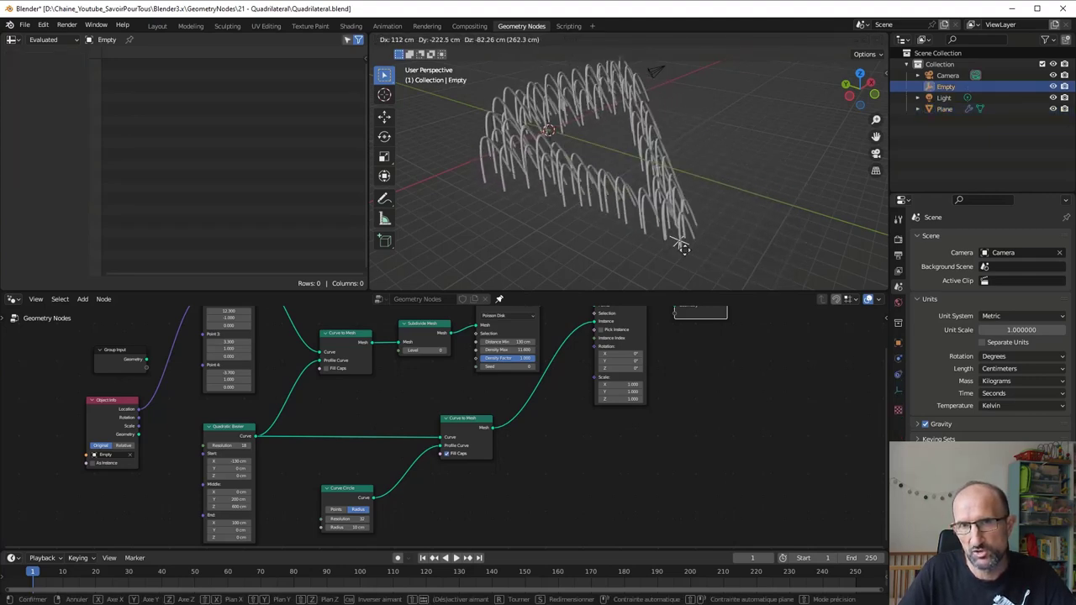
click(728, 265)
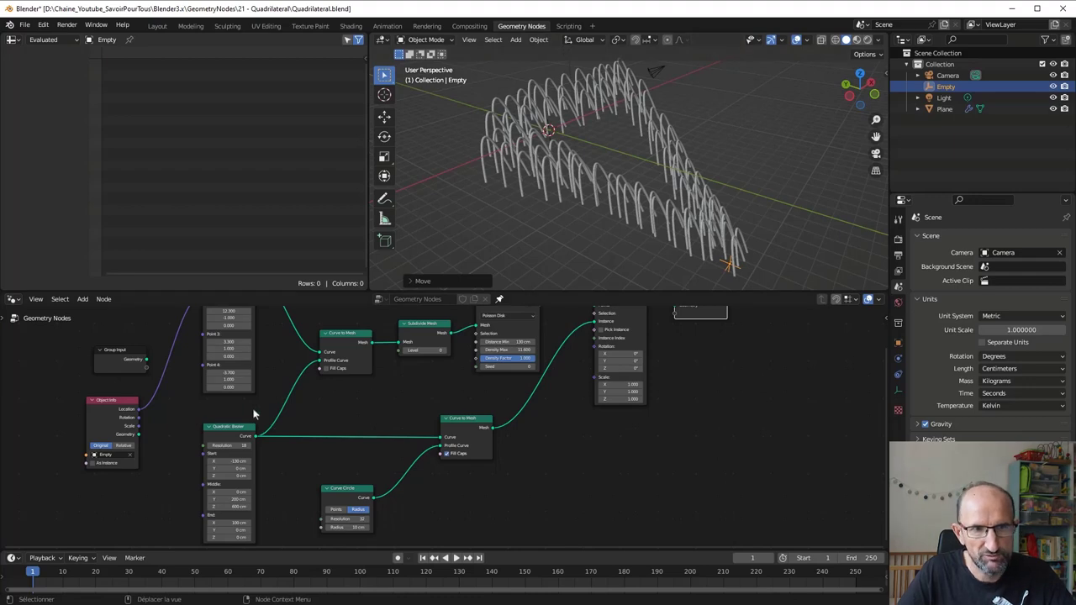
mouse_move(315, 427)
middle_down()
mouse_move(307, 408)
mouse_move(264, 461)
mouse_move(373, 473)
middle_up()
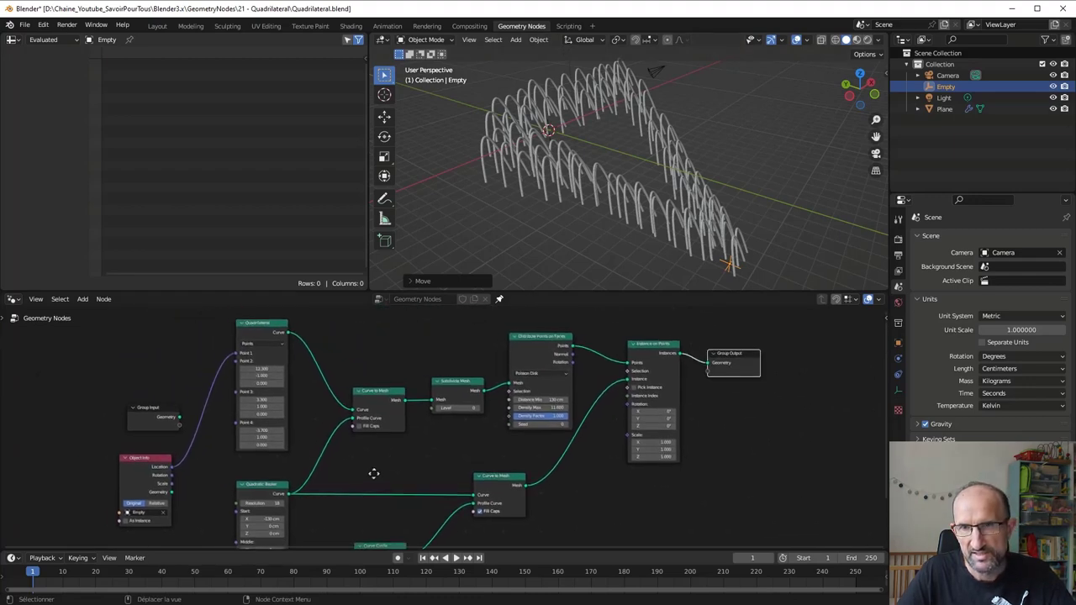
mouse_move(553, 187)
middle_down()
mouse_move(619, 185)
mouse_move(580, 181)
mouse_move(588, 187)
middle_up()
scroll(387, 393, up, 1)
scroll(387, 393, up, 1)
middle_drag(260, 312, 353, 373)
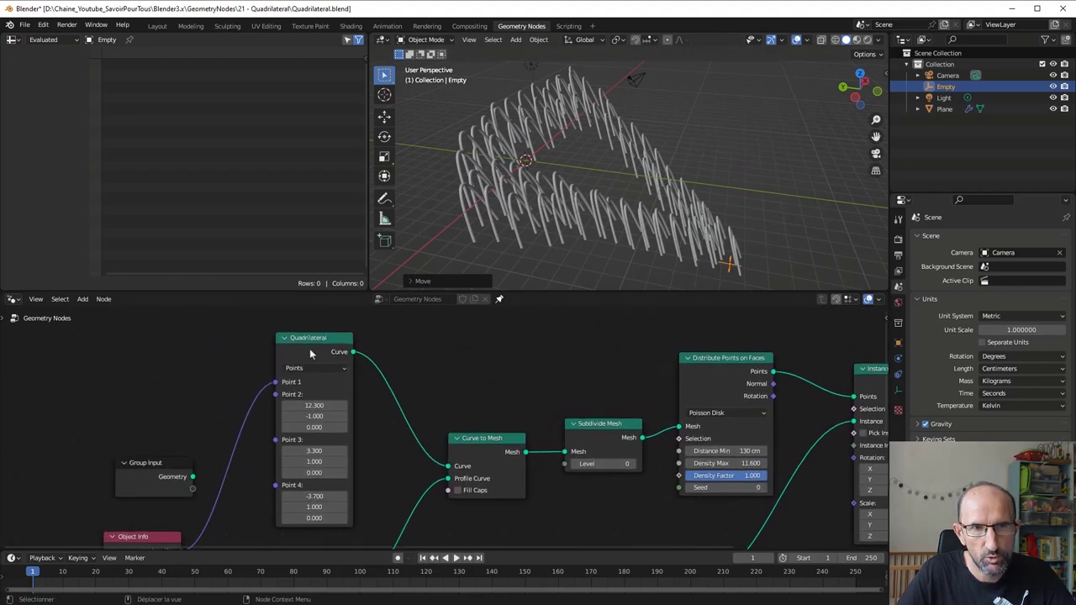
scroll(419, 363, down, 1)
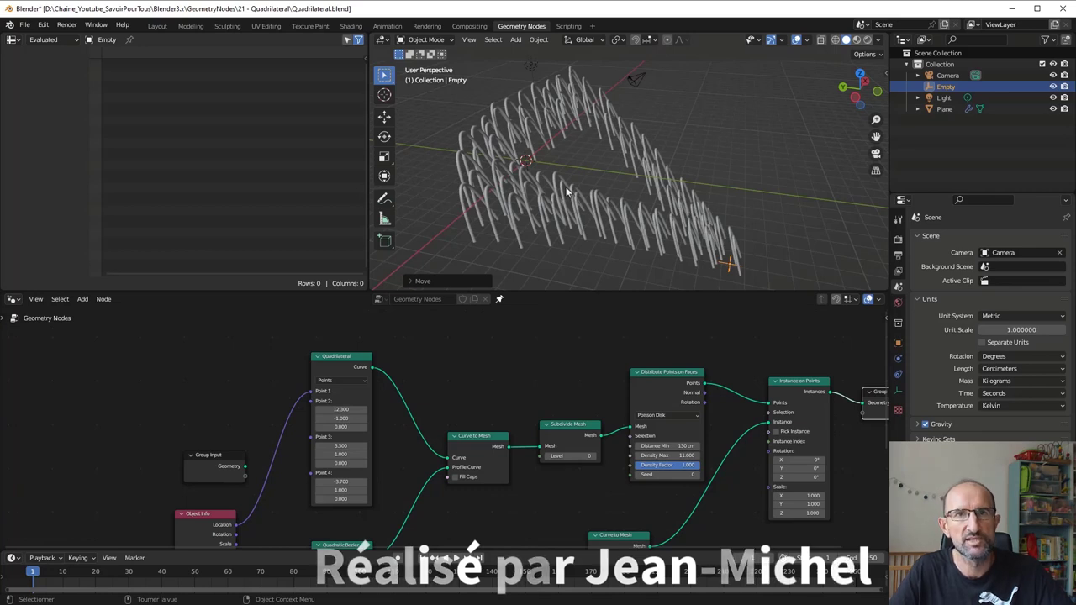
click(484, 438)
key(shift+s)
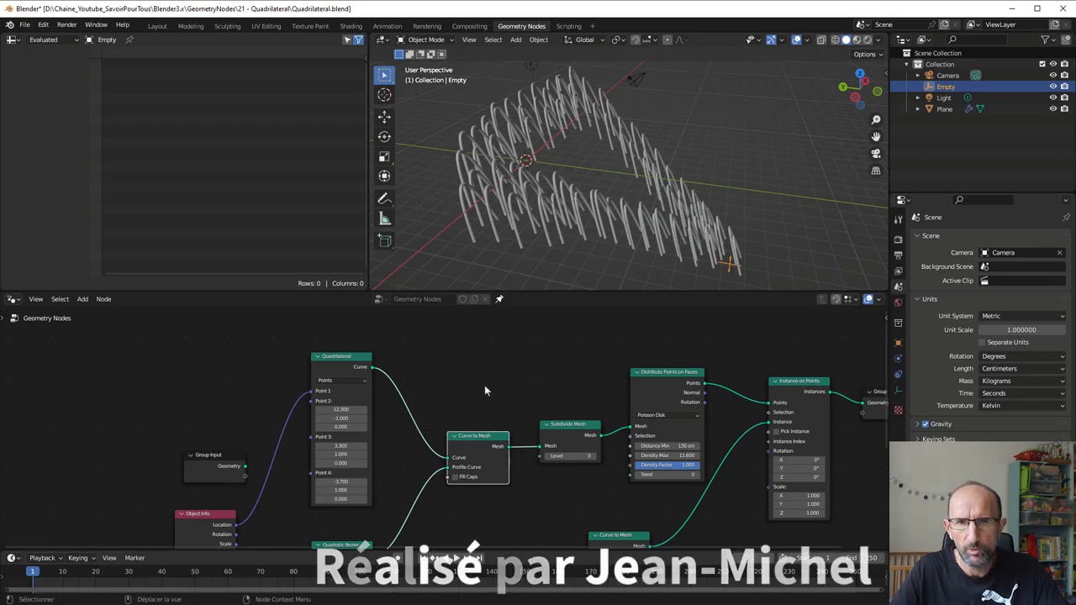
middle_drag(485, 385, 451, 343)
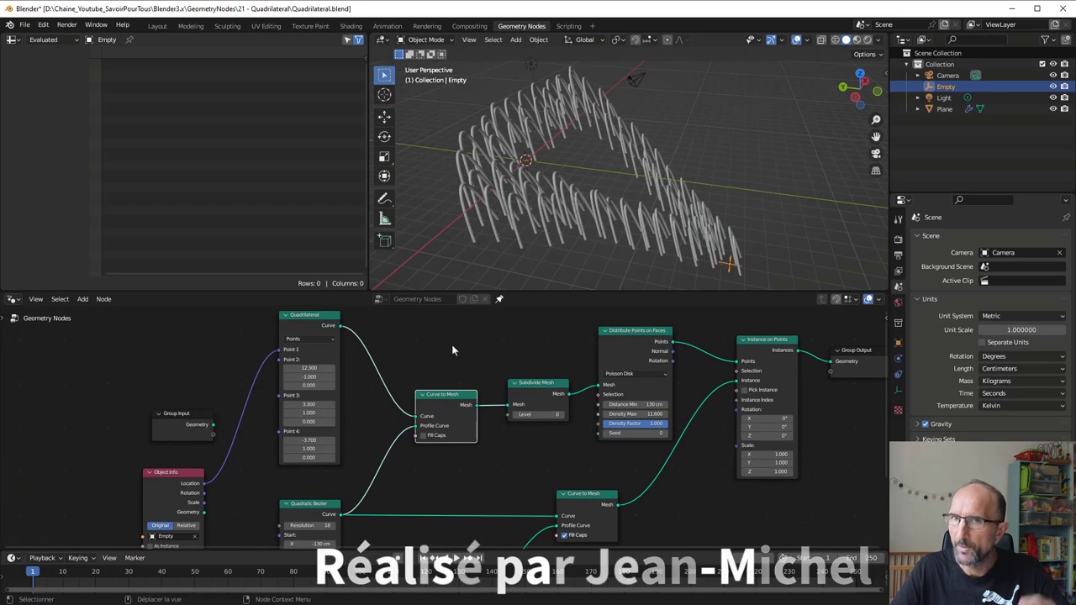